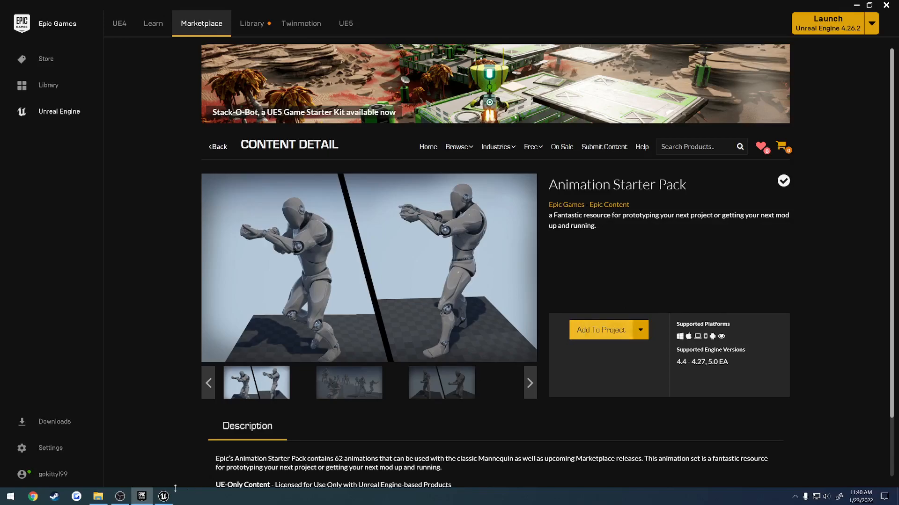
Switch to the Unreal Editor, create a folder named Tutorial inside the project's Content folder, and open it.
click(163, 496)
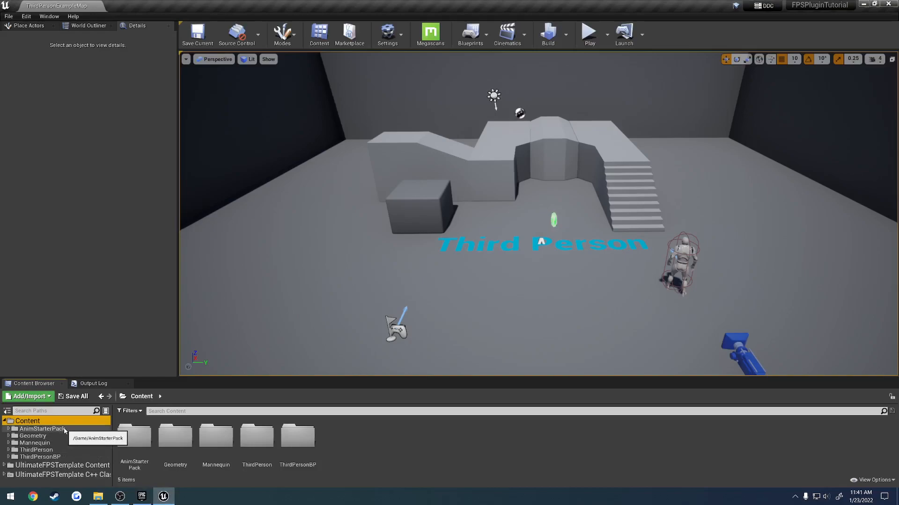
right_click(387, 449)
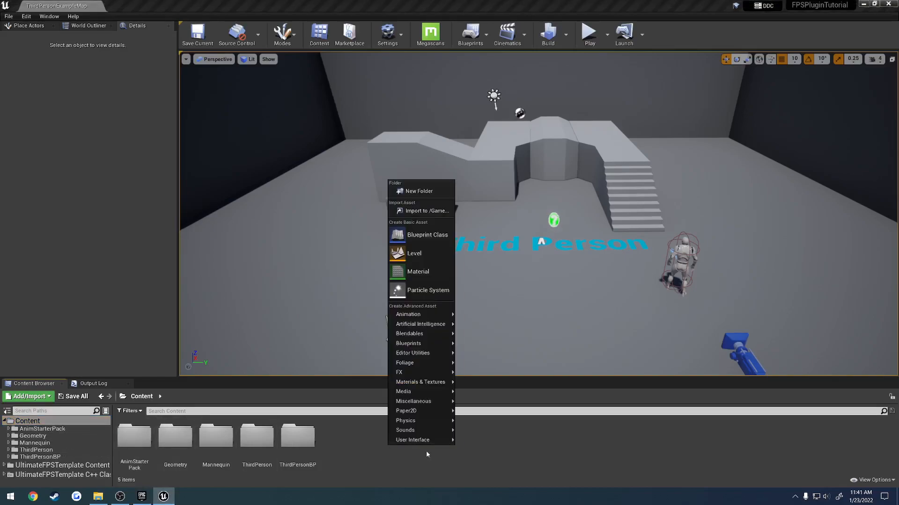
click(426, 192)
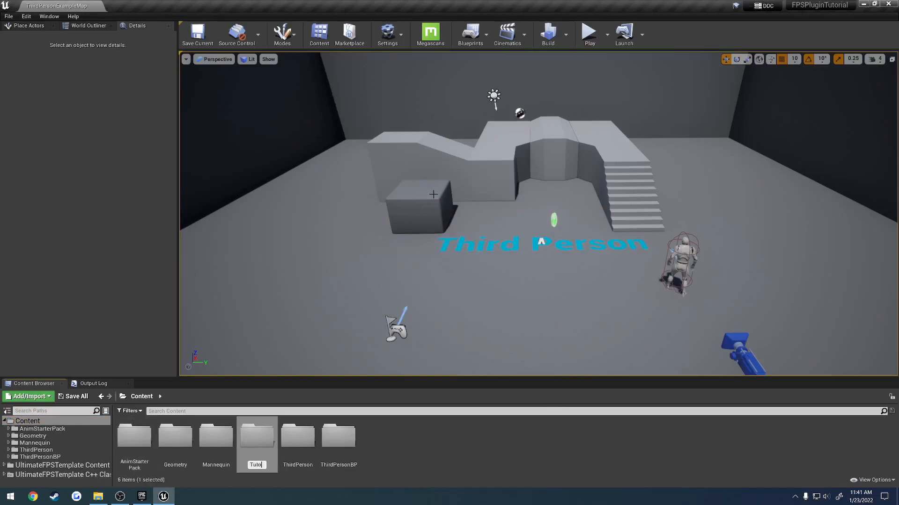
text(Tutorial)
key(Return)
double_click(357, 441)
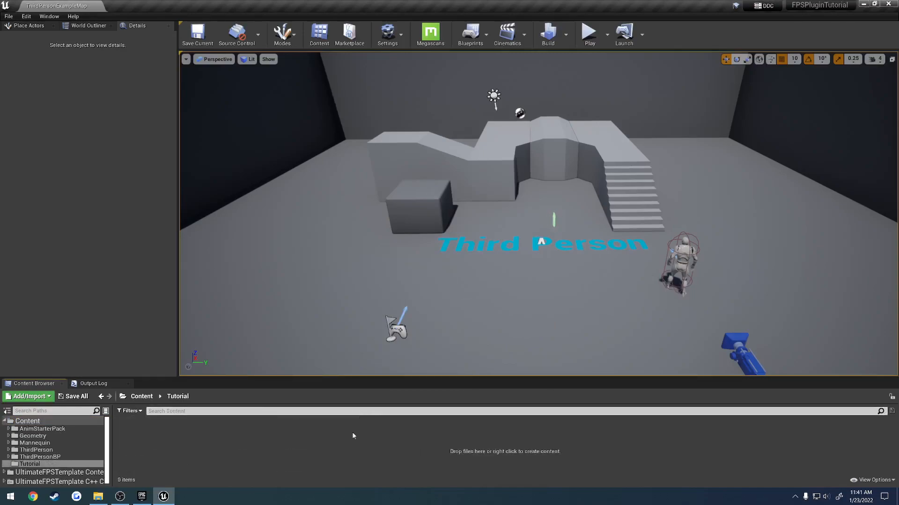
Create a Character-based Blueprint class named BP_TutorialCharacter in the Tutorial folder and open it for editing.
right_click(328, 438)
click(371, 225)
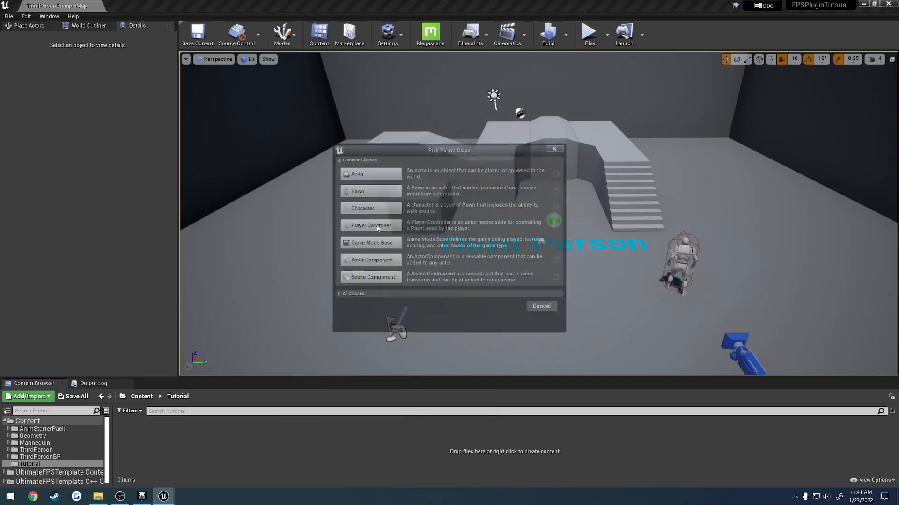
click(379, 209)
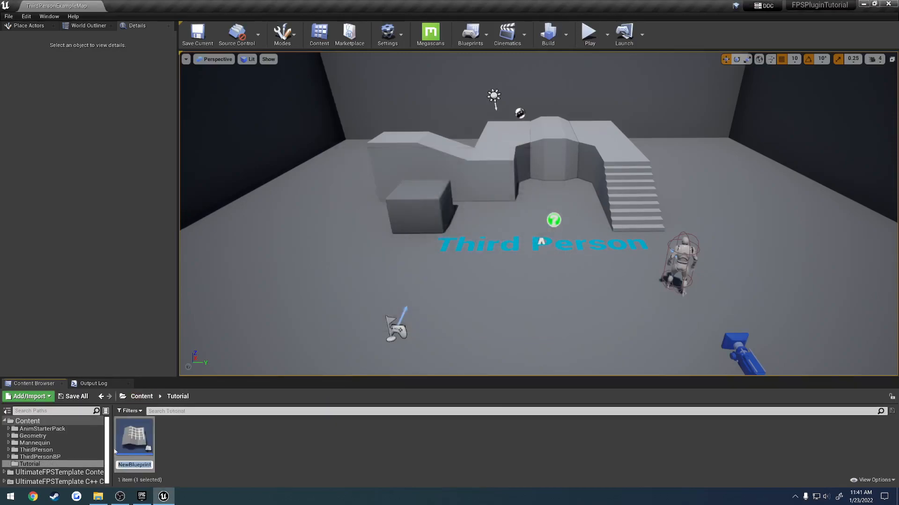
text(BP_Tut)
text(orialCharact)
text(er)
key(Return)
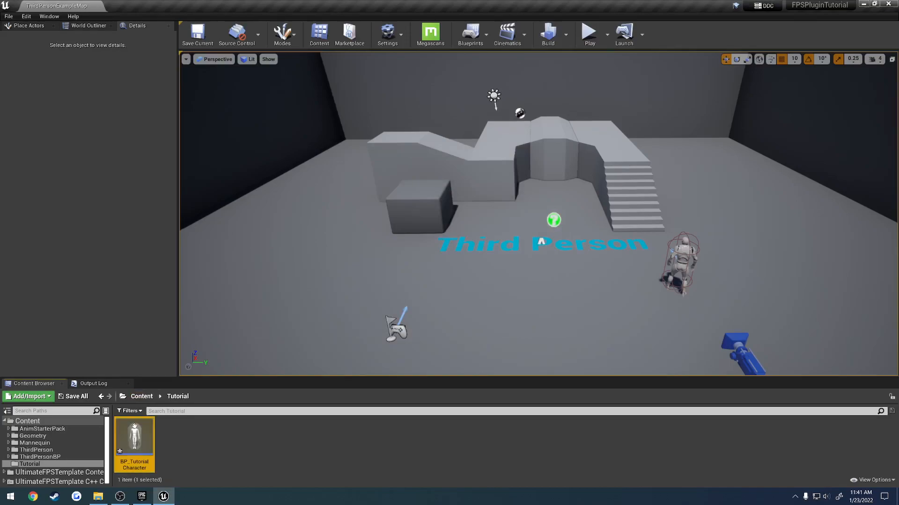
double_click(135, 438)
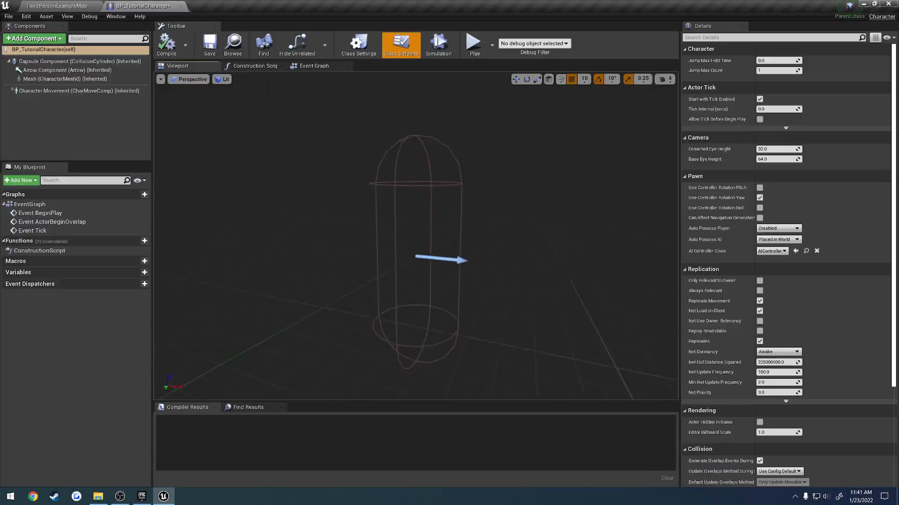
Assign the AnimStarterPack SK_Mannequin skeletal mesh to the character's Mesh component and lower it to Z -90.
click(73, 80)
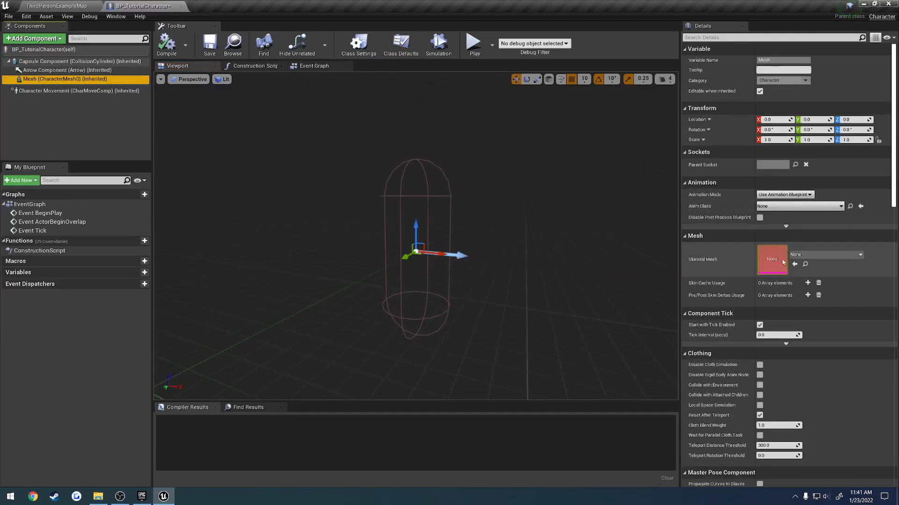
click(843, 255)
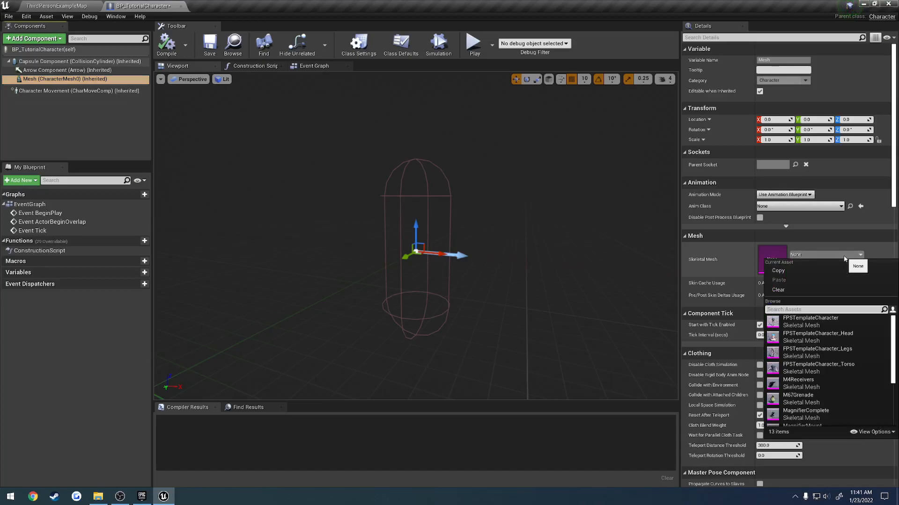
text(mann)
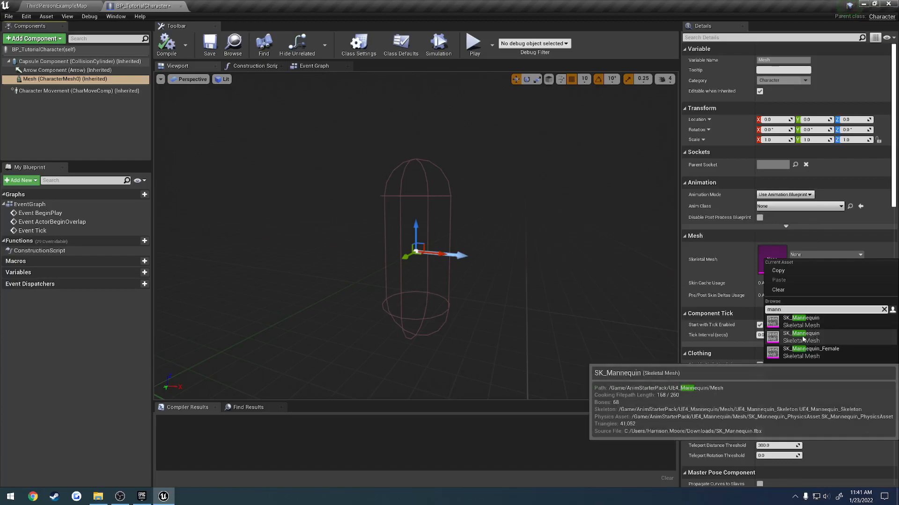
click(803, 337)
drag(415, 224, 415, 306)
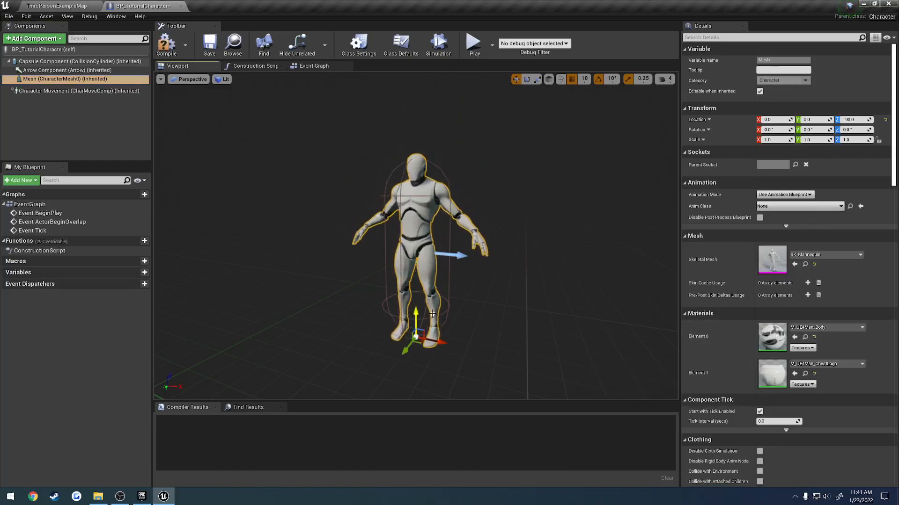
Set the viewport camera speed to 1 and rotate the mannequin mesh to -90° about Z, facing the arrow's direction.
mouse_move(497, 300)
right_down()
mouse_move(421, 300)
mouse_move(497, 301)
right_up()
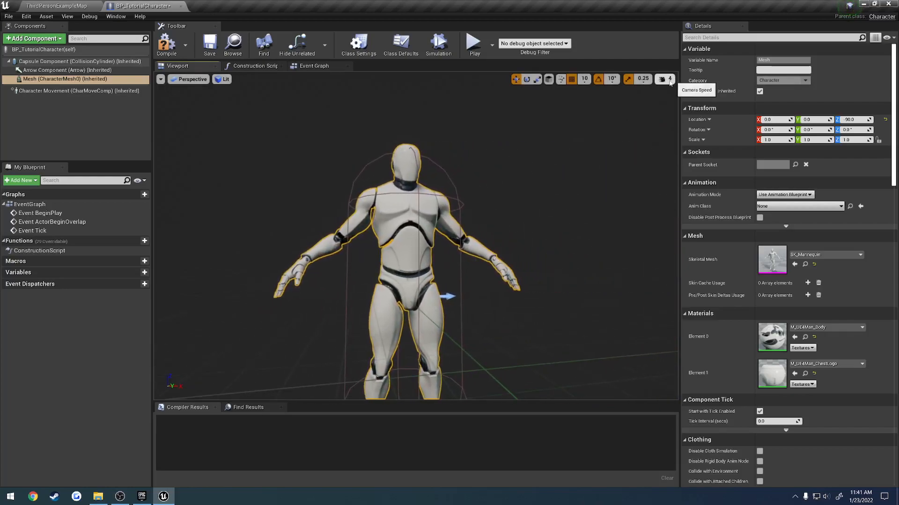
click(669, 80)
click(664, 101)
right_drag(539, 187, 559, 183)
key(q)
key(e)
key(s)
key(e)
drag(403, 265, 487, 276)
right_drag(487, 276, 397, 255)
key(d)
Add a Camera component, attach it to the Capsule Component, and save the character Blueprint.
click(57, 40)
text(cam)
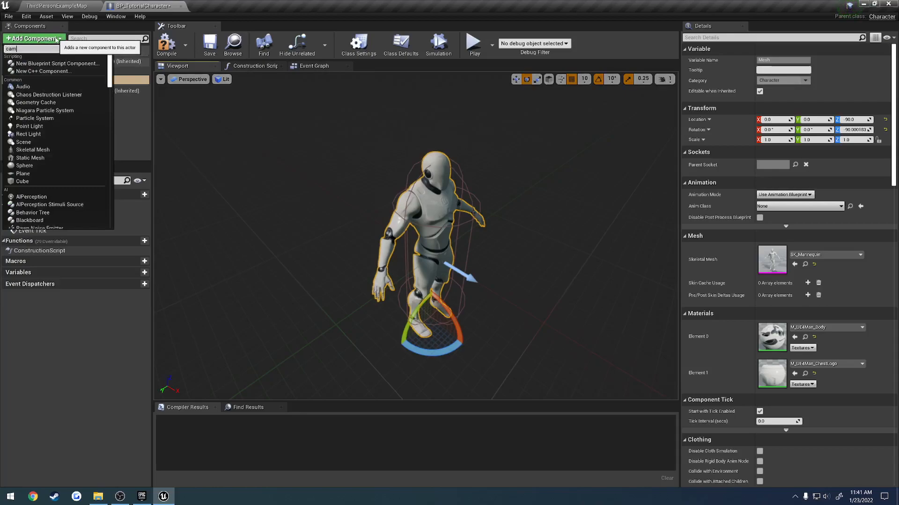
text(era)
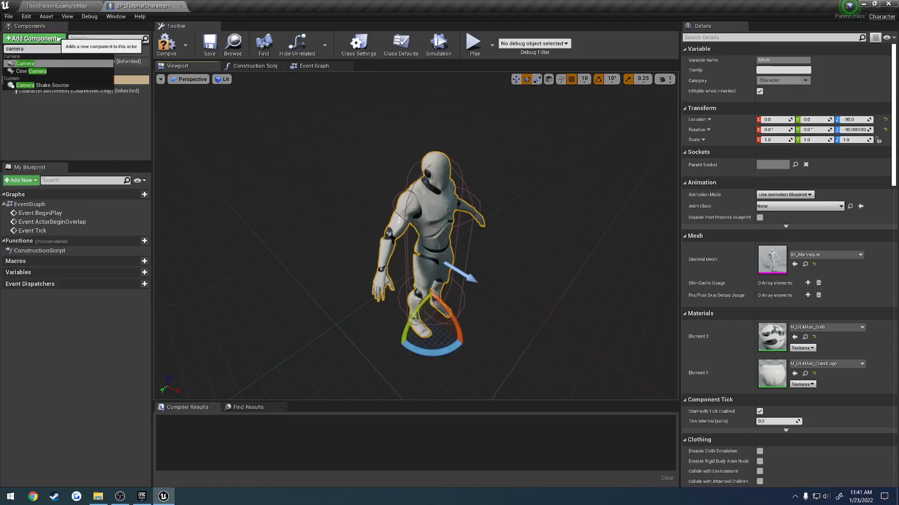
click(28, 64)
drag(37, 88, 44, 64)
click(207, 43)
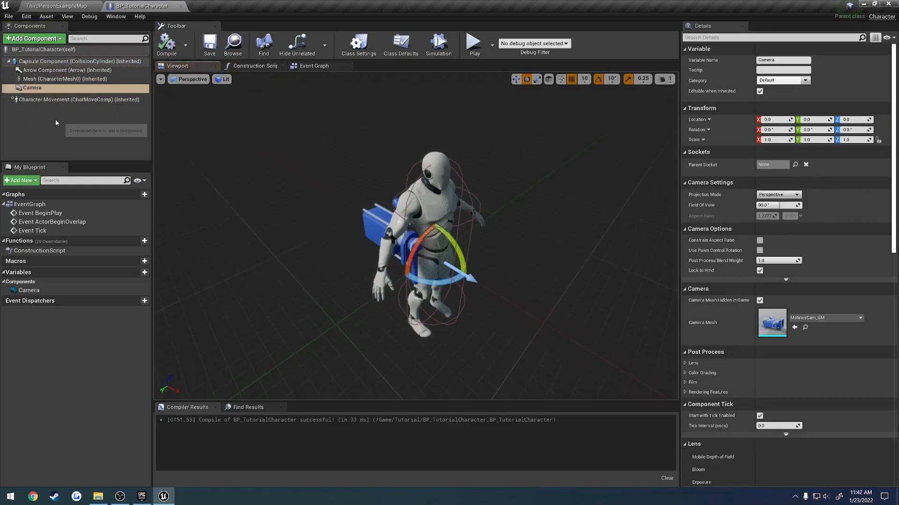
click(61, 99)
click(67, 89)
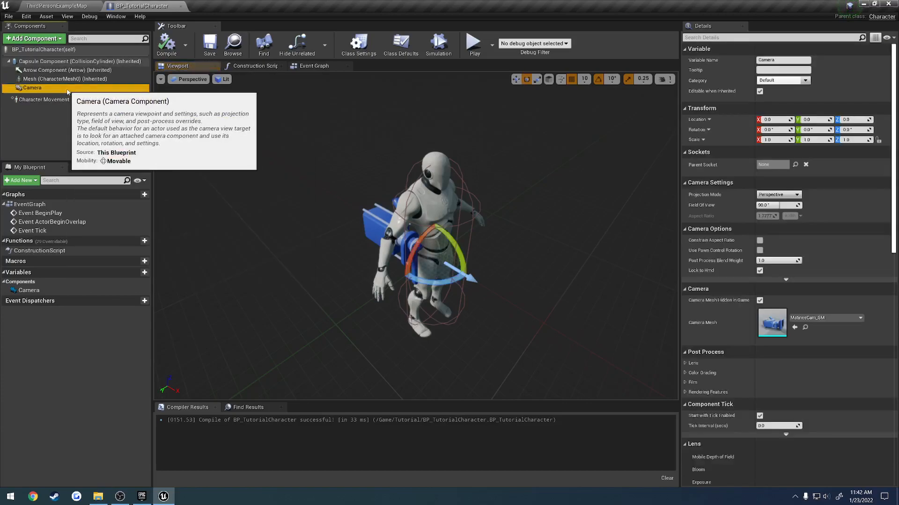
mouse_move(325, 192)
right_down()
mouse_move(351, 186)
mouse_move(327, 192)
right_up()
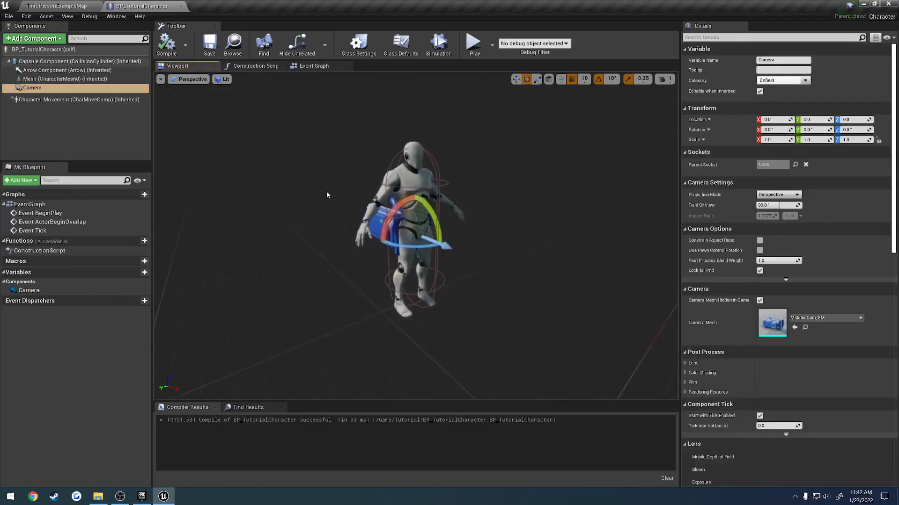
click(65, 78)
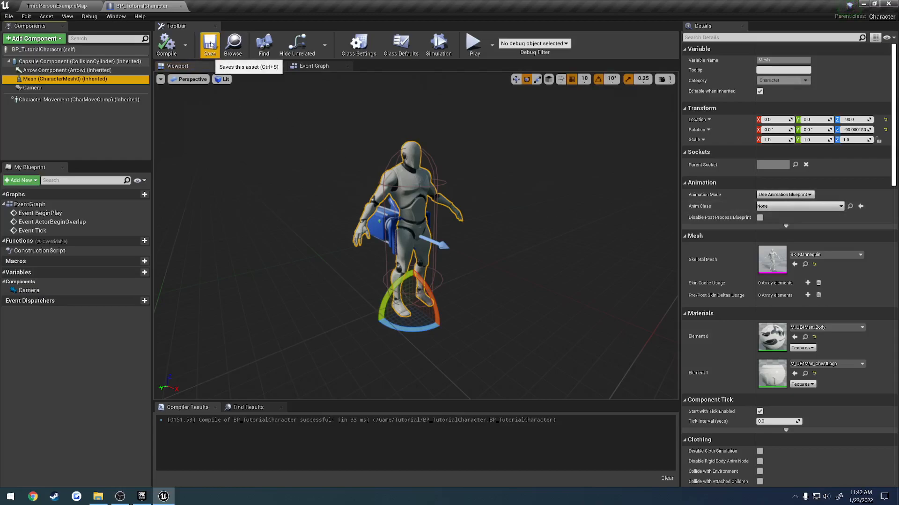
Return to the level editor and open the CharacterRelated folder in UltimateFPSTemplate Content.
click(56, 6)
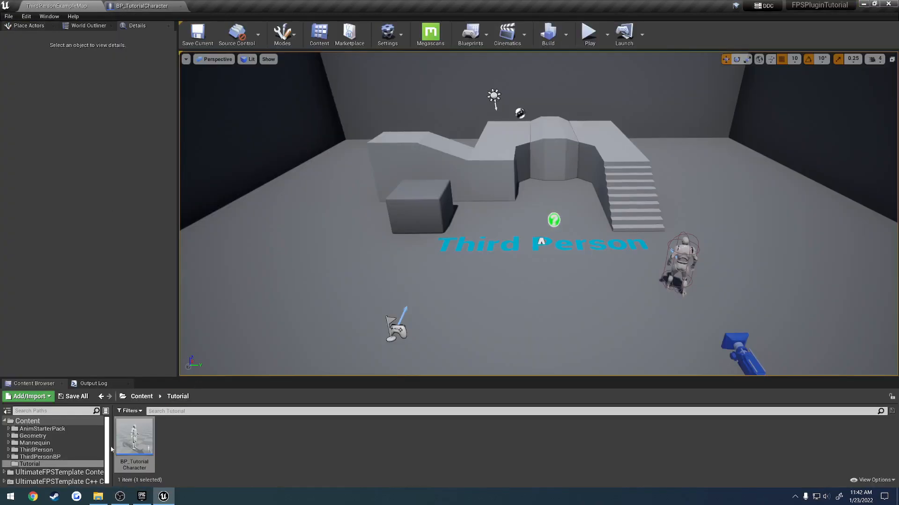
click(82, 473)
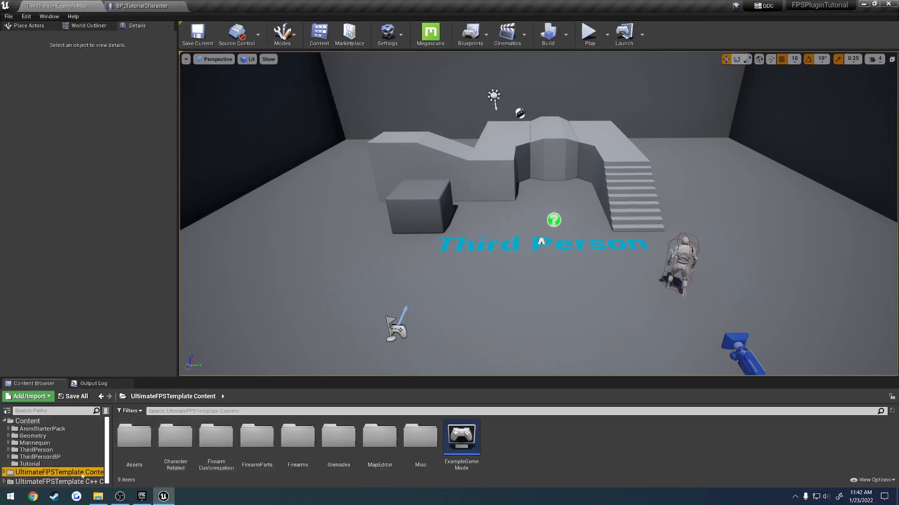
double_click(181, 437)
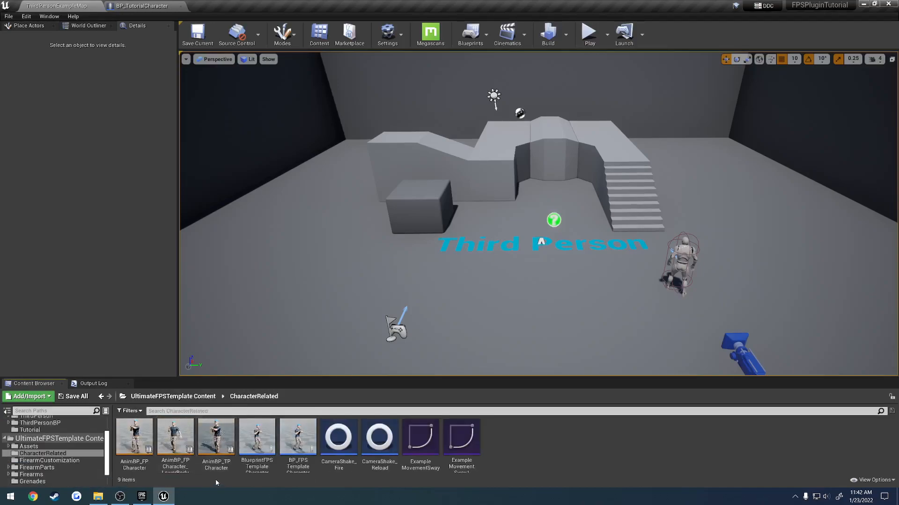
click(139, 439)
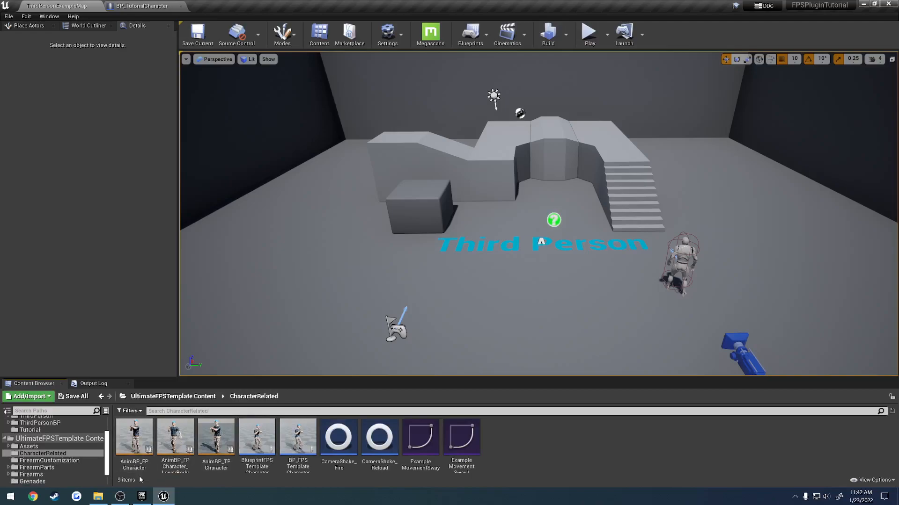
right_click(139, 440)
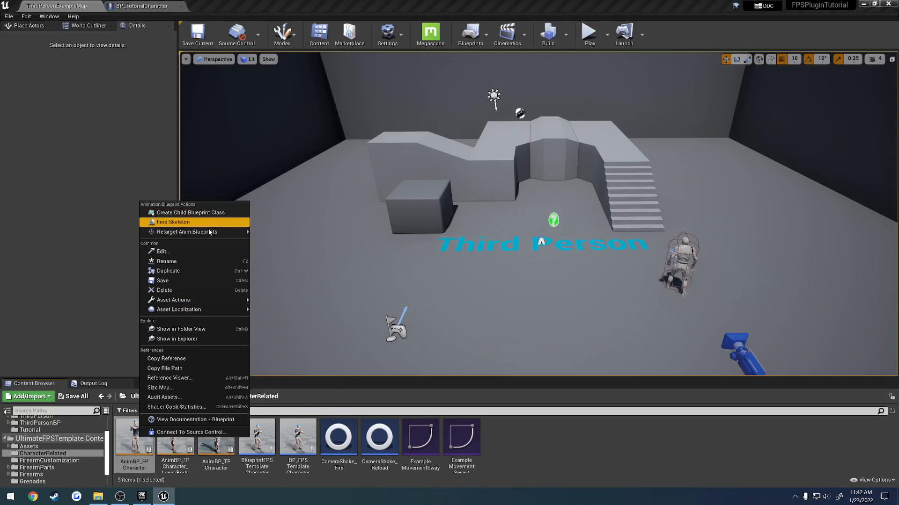
click(89, 238)
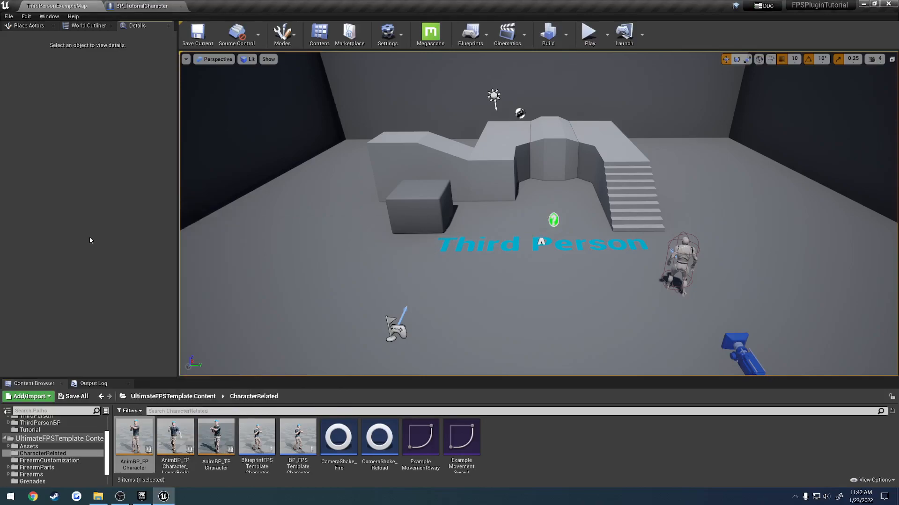
Open AnimBP_TPCharacter and examine its AnimGraph blend nodes and the HandleHead animation layer.
click(225, 434)
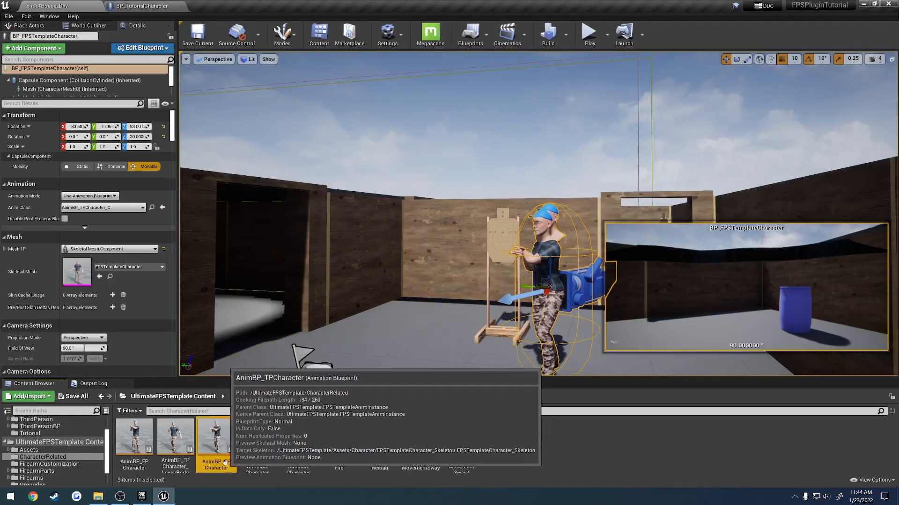
double_click(216, 432)
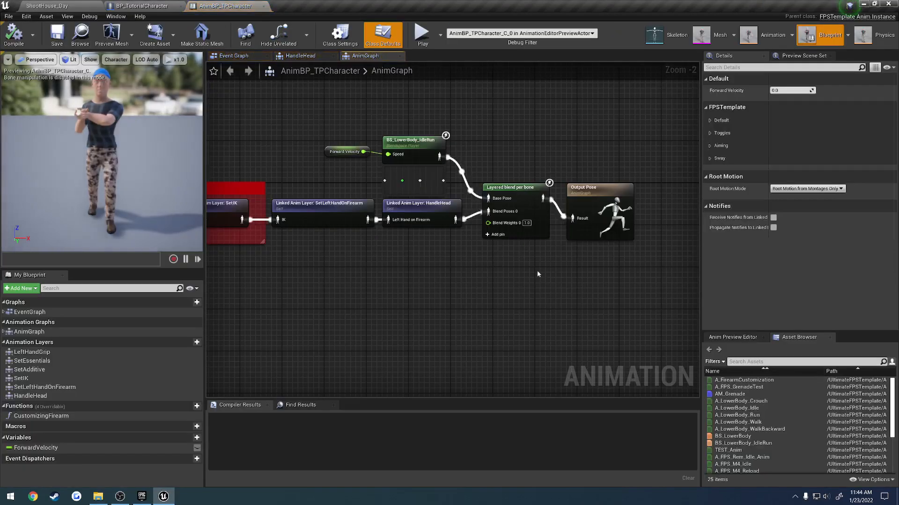
drag(537, 271, 344, 140)
drag(471, 148, 562, 322)
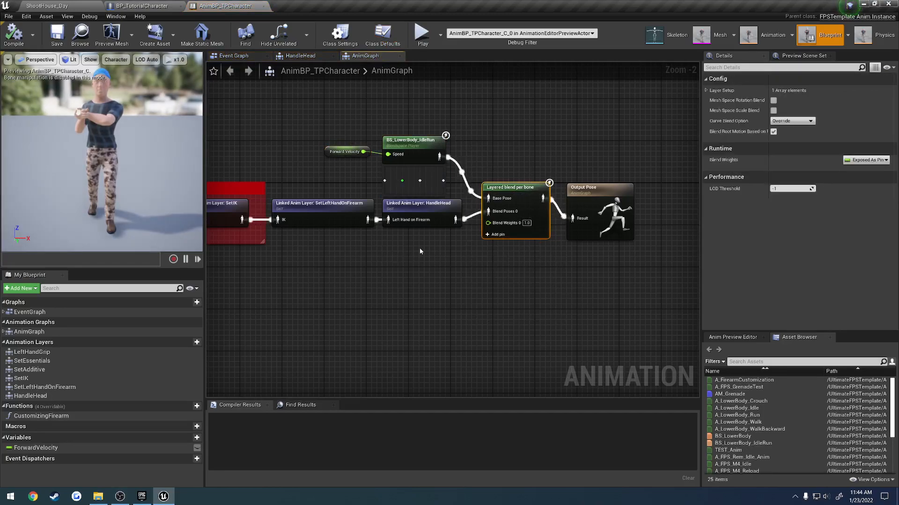
double_click(410, 207)
scroll(429, 289, down, 3)
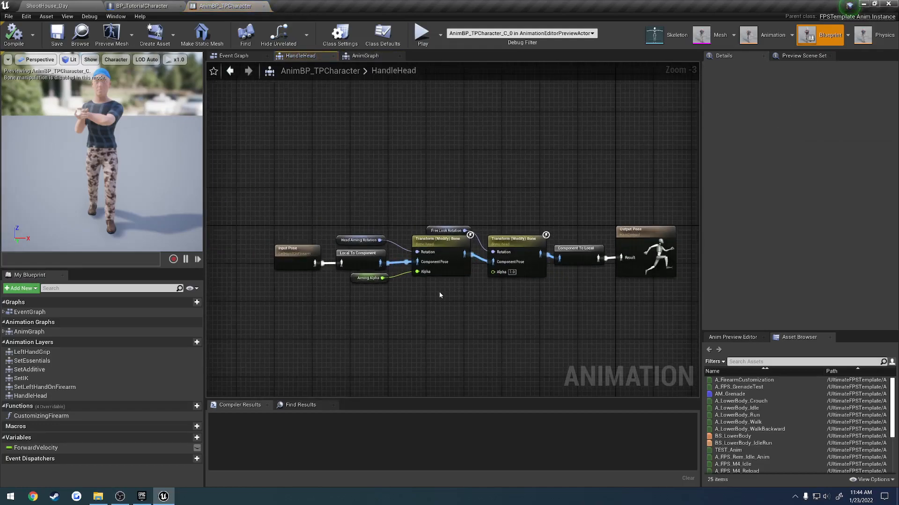
key(alt+Left)
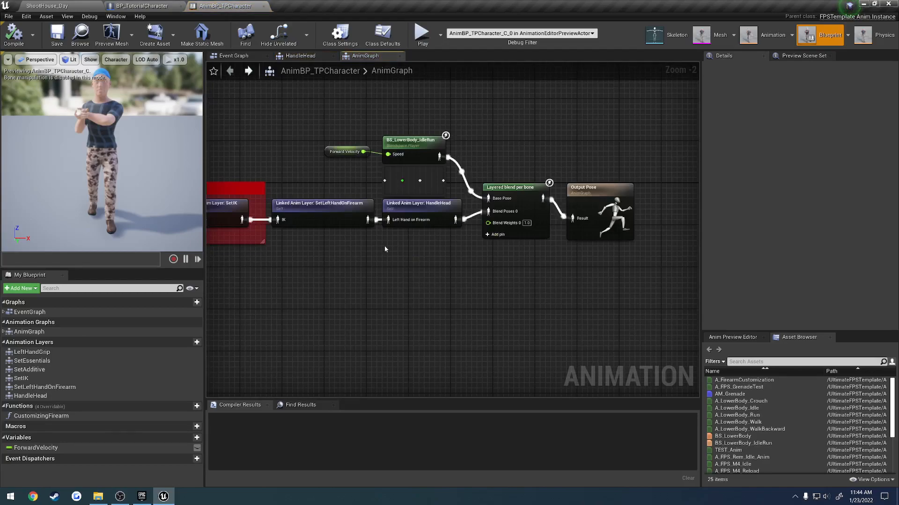
Duplicate and retarget AnimBP_TPCharacter to the AnimStarterPack UE4_Mannequin_Skeleton, with Show Only Compatible Skeletons turned off.
click(75, 10)
right_click(218, 433)
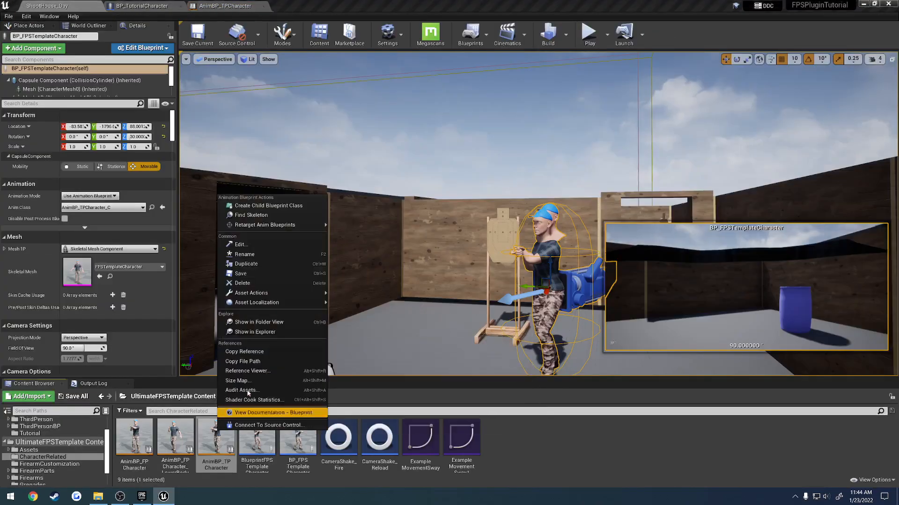
mouse_move(281, 224)
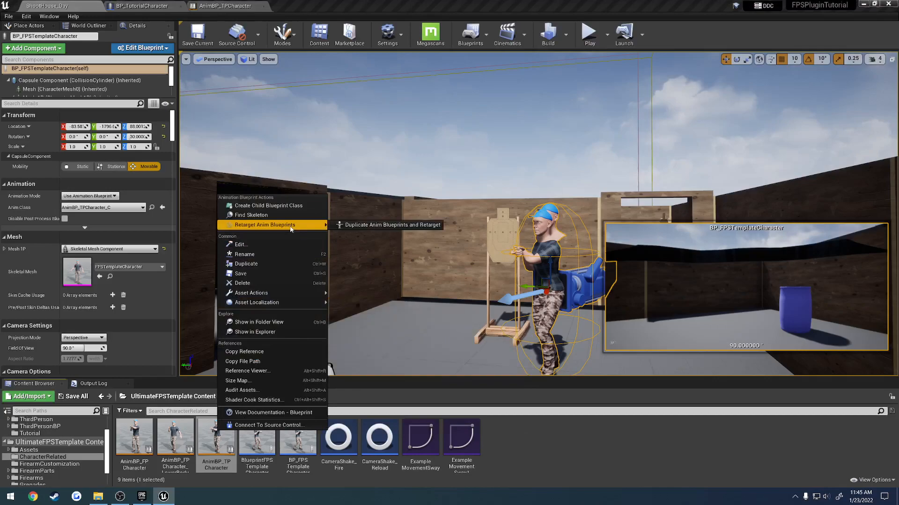
click(384, 225)
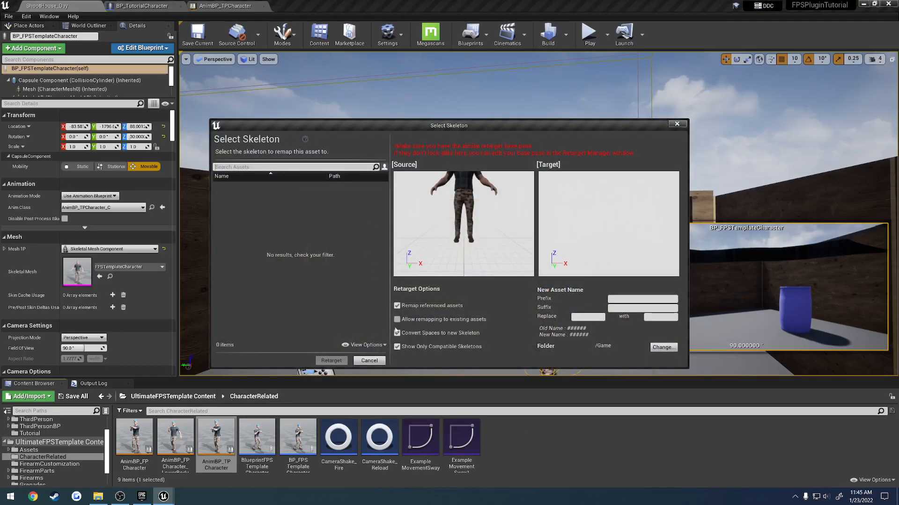
click(397, 347)
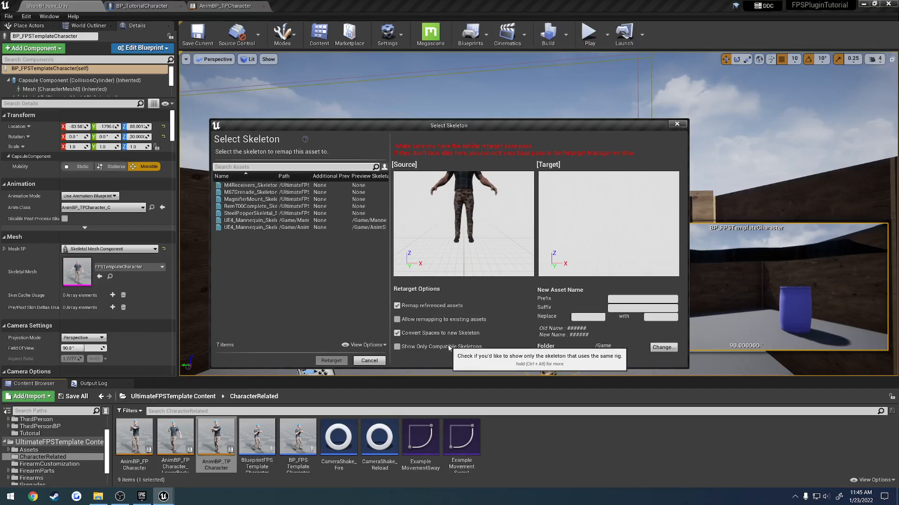
click(372, 227)
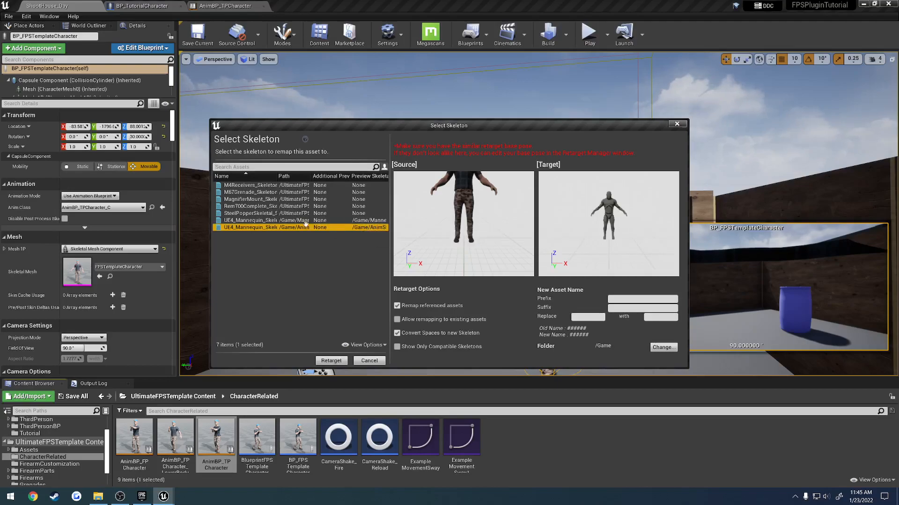
click(331, 361)
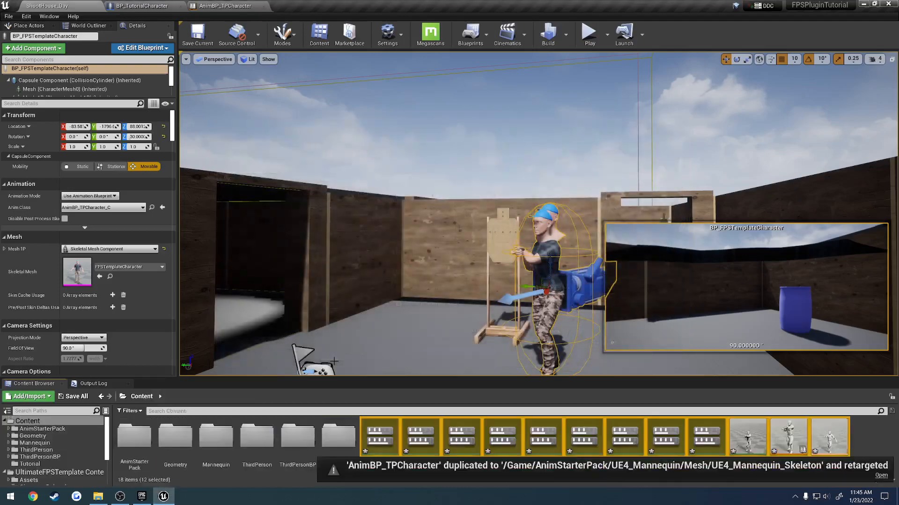
Open the retargeted A_TPS_M4_Idle animation, inspect the mannequin's pose from several angles, and close it.
click(870, 439)
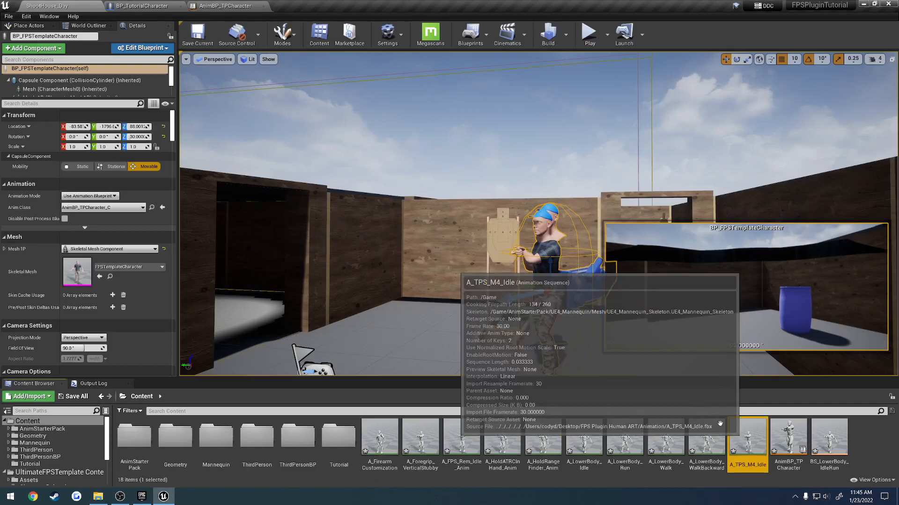
double_click(748, 438)
key(w)
mouse_move(442, 199)
right_down()
mouse_move(545, 199)
mouse_move(290, 196)
mouse_move(426, 194)
right_up()
key(d)
key(d)
key(a)
click(347, 7)
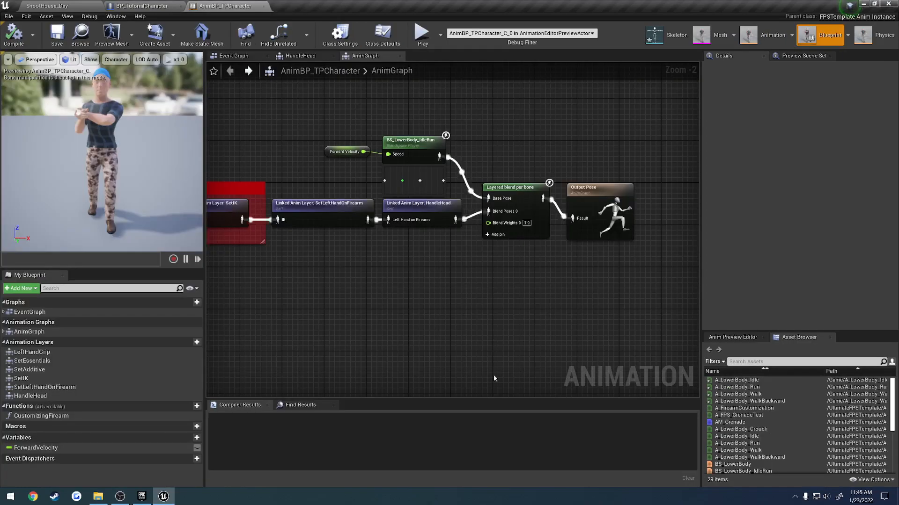
Move all retargeted animations, AnimBP_TPCharacter and BS_LowerBody_IdleRun from the Content root into the Tutorial folder and open that folder.
click(51, 6)
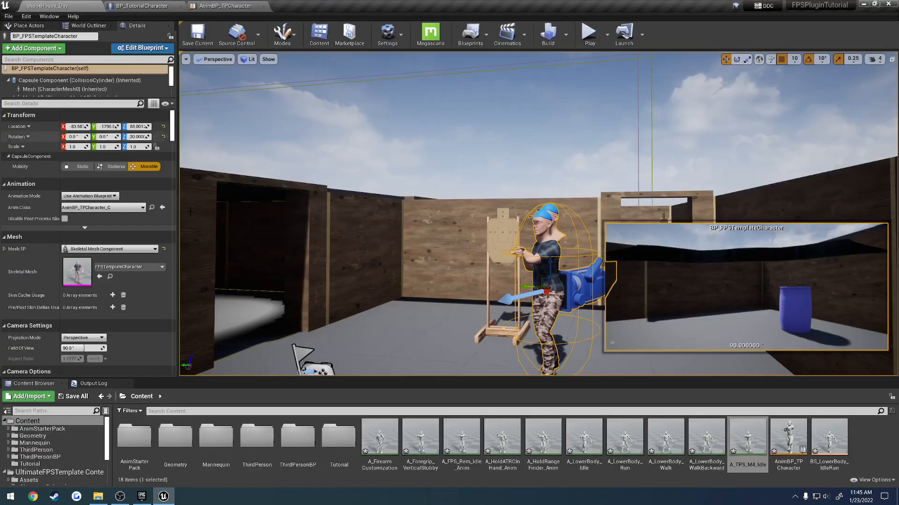
click(380, 438)
shift+click(828, 435)
drag(829, 435, 339, 442)
click(361, 453)
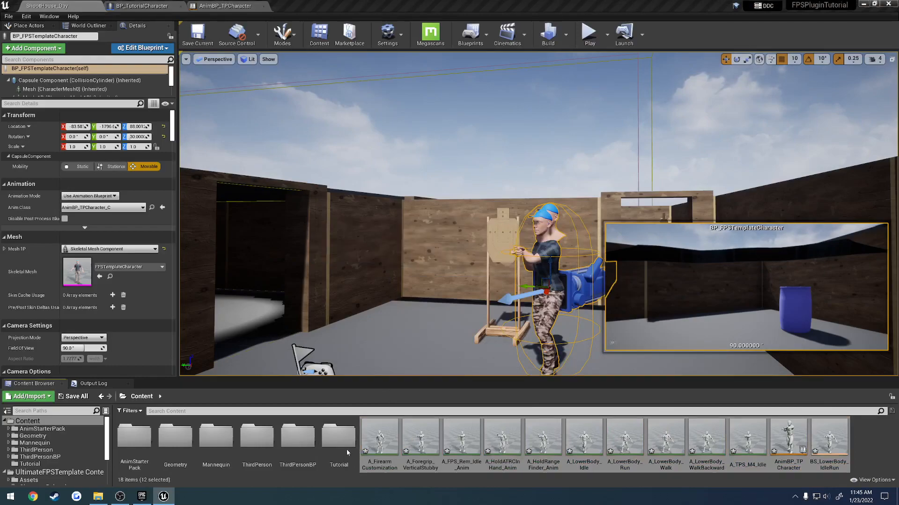
double_click(340, 442)
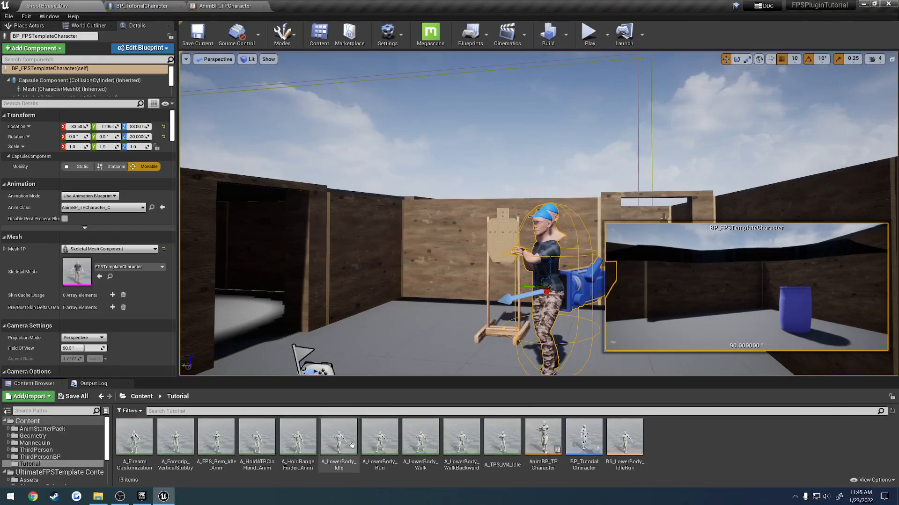
Preview the retargeted BS_LowerBody_IdleRun blend space across its Speed range, close it, and return to the level editor.
double_click(625, 438)
drag(442, 399, 565, 405)
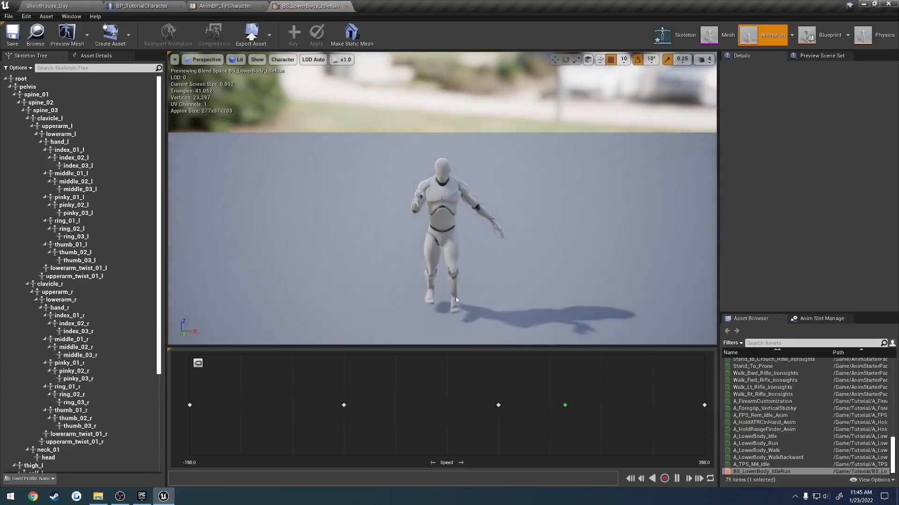
click(347, 7)
click(52, 5)
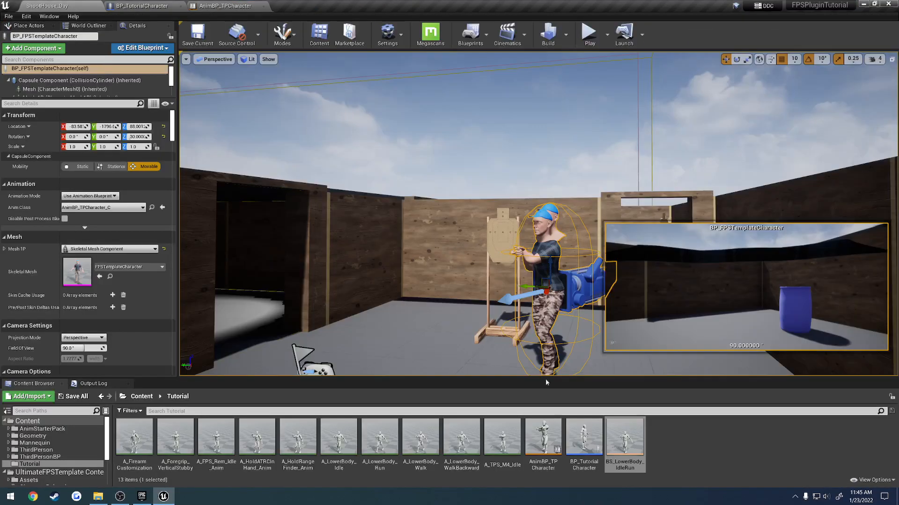
Open the retargeted AnimBP_TPCharacter from the Tutorial folder and display its AnimGraph.
double_click(547, 435)
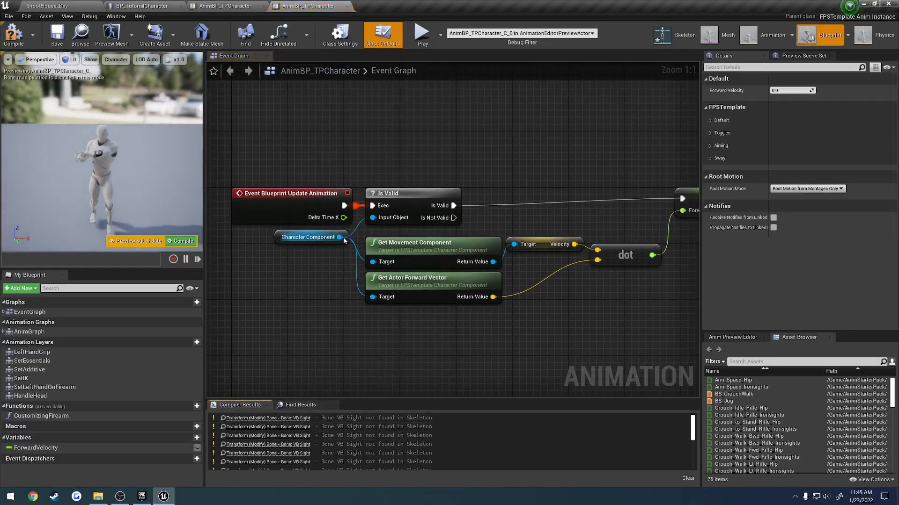
scroll(339, 148, down, 2)
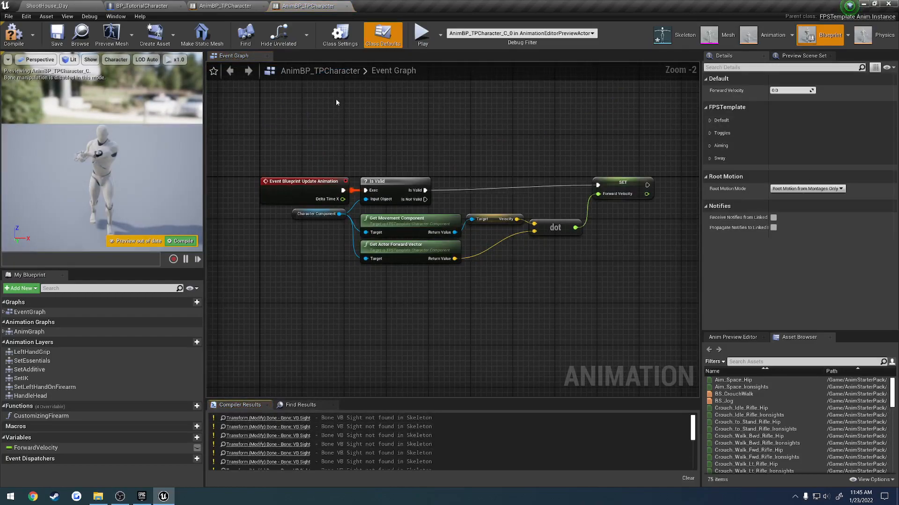
double_click(29, 331)
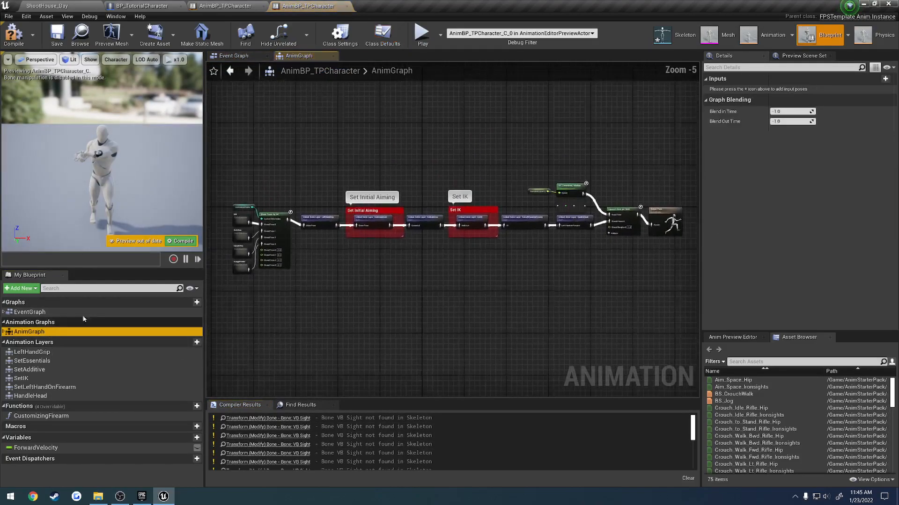
Delete the BoltGun, HeldATRC and RangeFinder state machines from the AnimGraph.
right_drag(425, 281, 420, 277)
scroll(383, 267, up, 4)
right_drag(343, 277, 574, 273)
right_drag(458, 327, 465, 337)
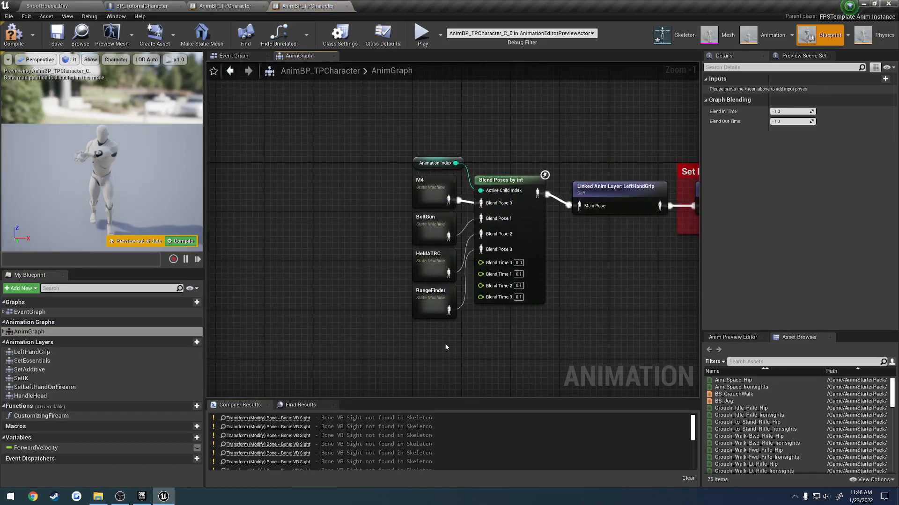
drag(445, 348, 355, 219)
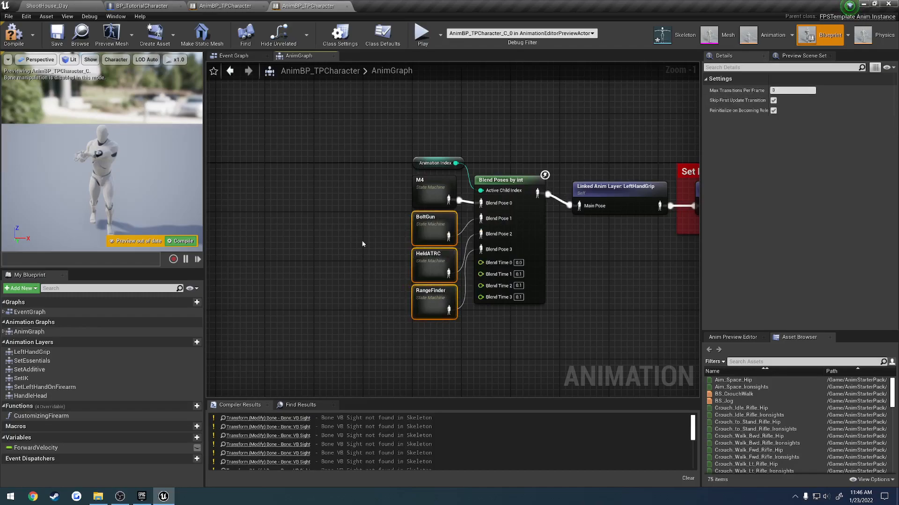
key(Delete)
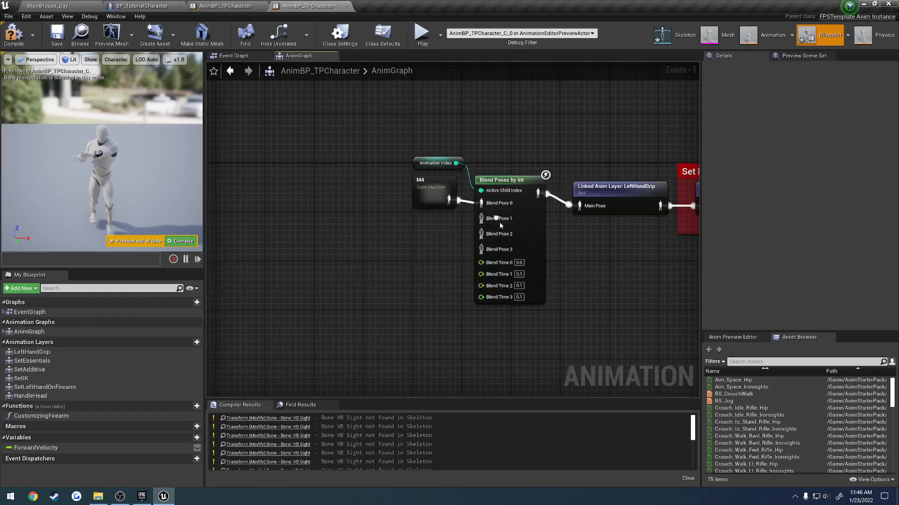
Remove the three unconnected blend pins from the Blend Poses by int node, keeping only Blend Pose 0.
right_click(496, 219)
click(526, 328)
right_click(499, 220)
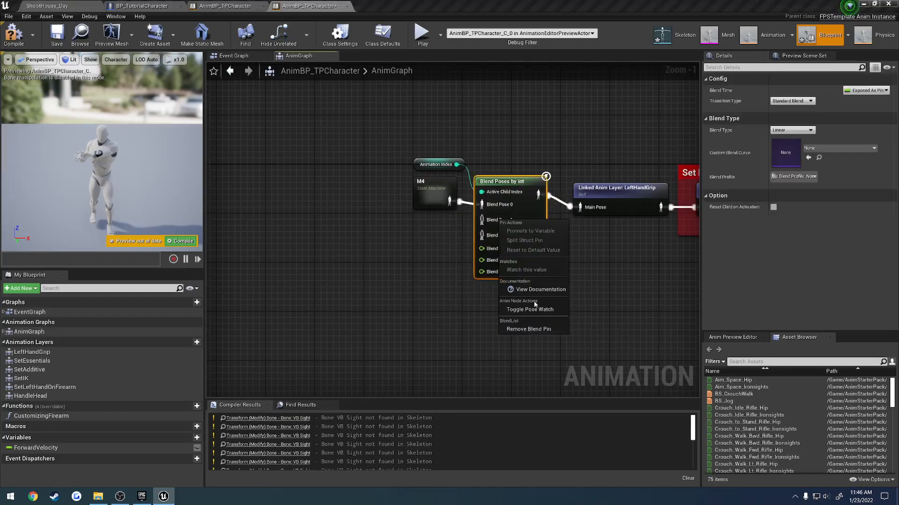
click(528, 329)
right_click(499, 220)
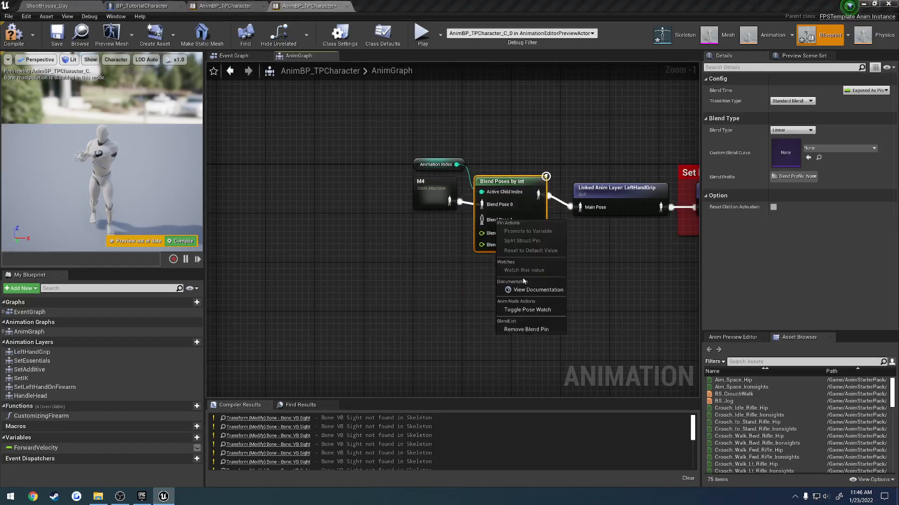
click(528, 329)
Delete the Play A_TPS_M4_Idle node inside the M4 state machine's State and compile the animation Blueprint.
scroll(408, 202, up, 1)
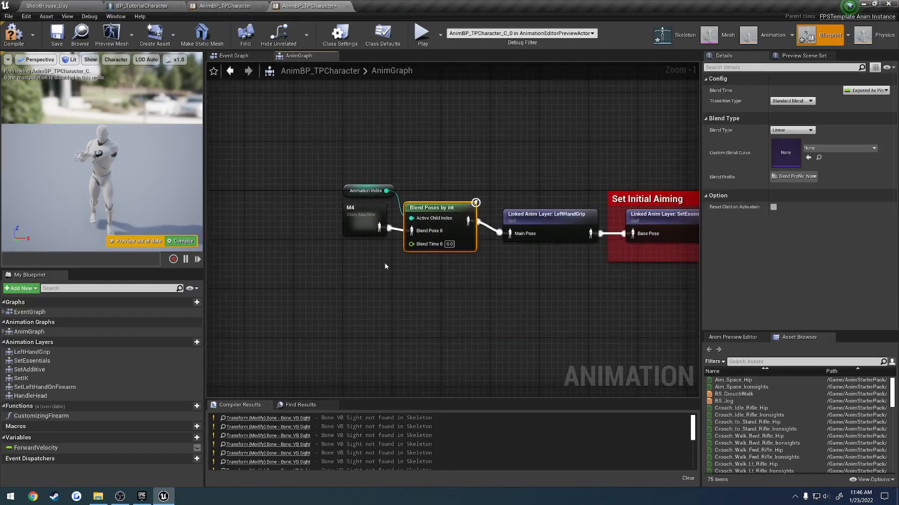
double_click(356, 218)
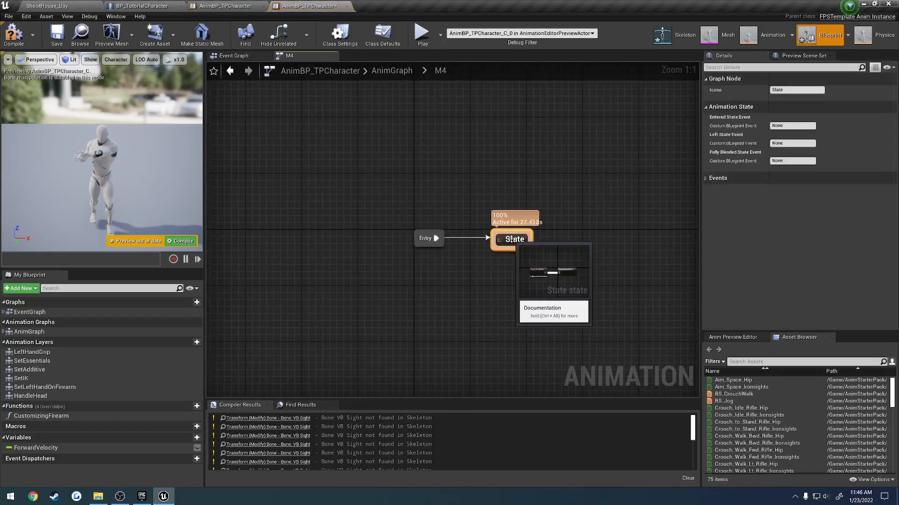
double_click(509, 241)
drag(489, 280, 403, 232)
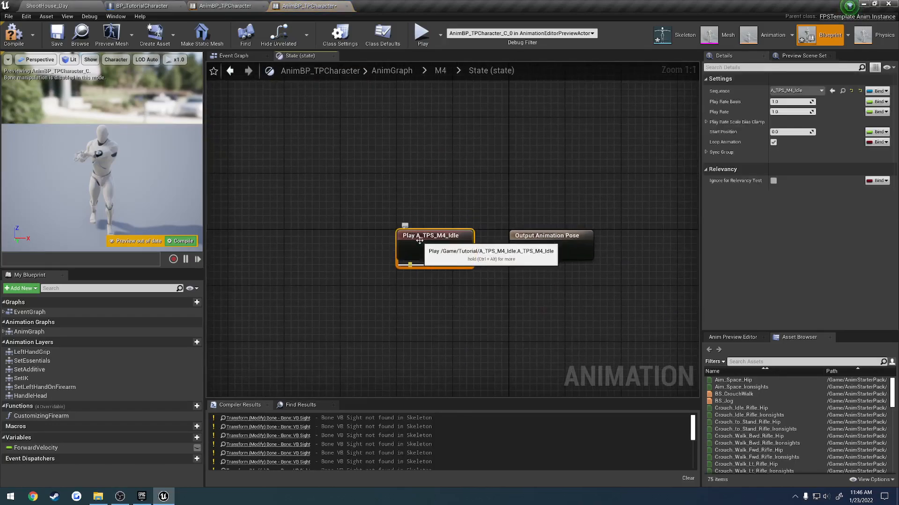
key(Delete)
click(14, 34)
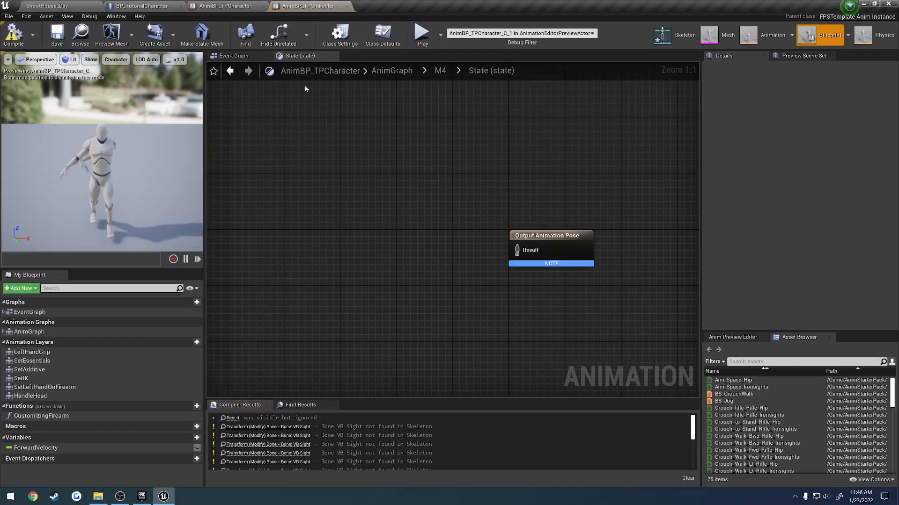
Check the Event Graph, then return to the AnimGraph and review its chain of linked animation layers.
click(236, 57)
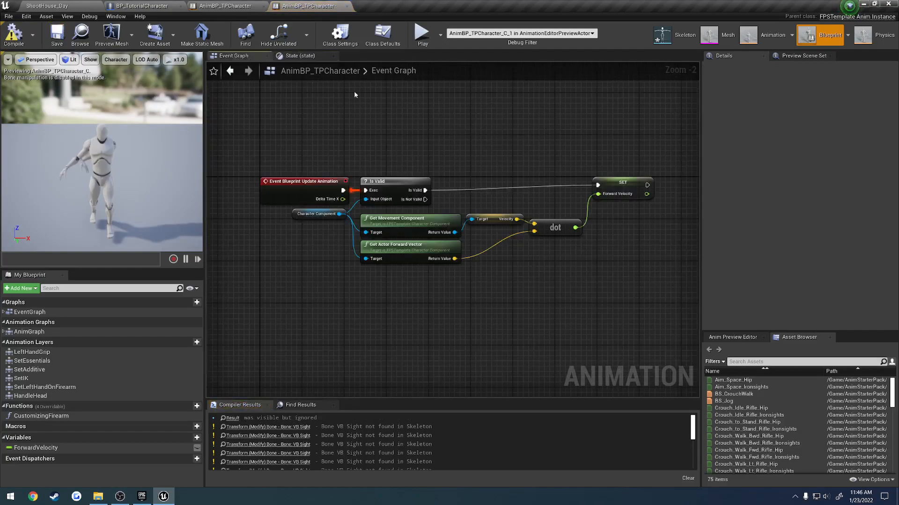
click(311, 59)
click(392, 72)
right_drag(511, 171, 519, 178)
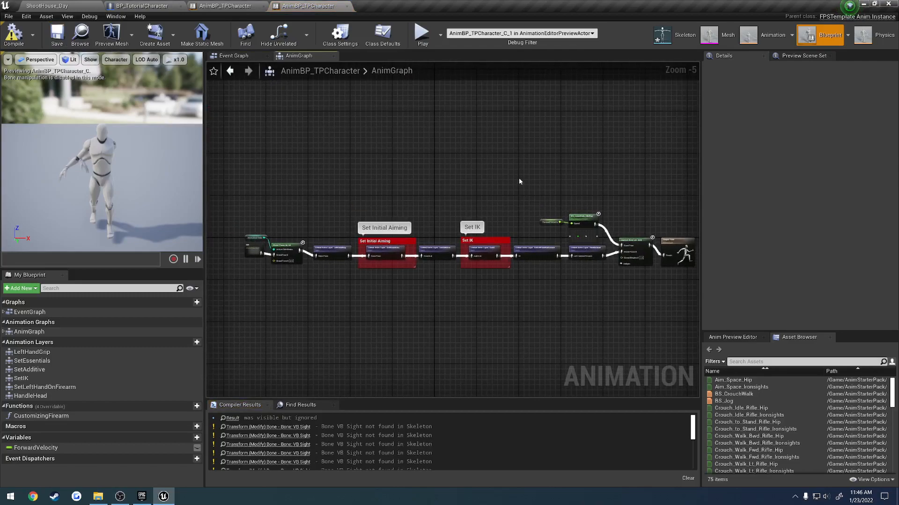
right_drag(455, 175, 464, 164)
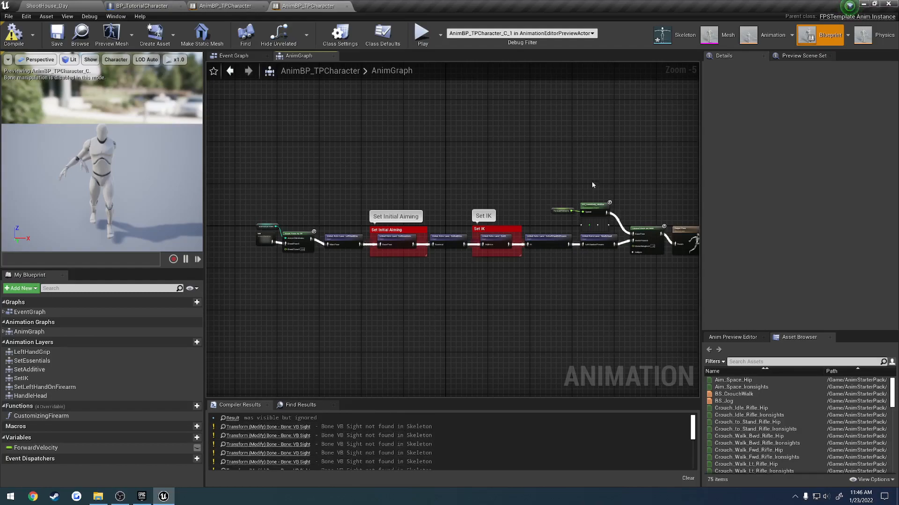
Open the mannequin's skeleton and add a virtual bone on the head bone targeting hand_r.
click(675, 33)
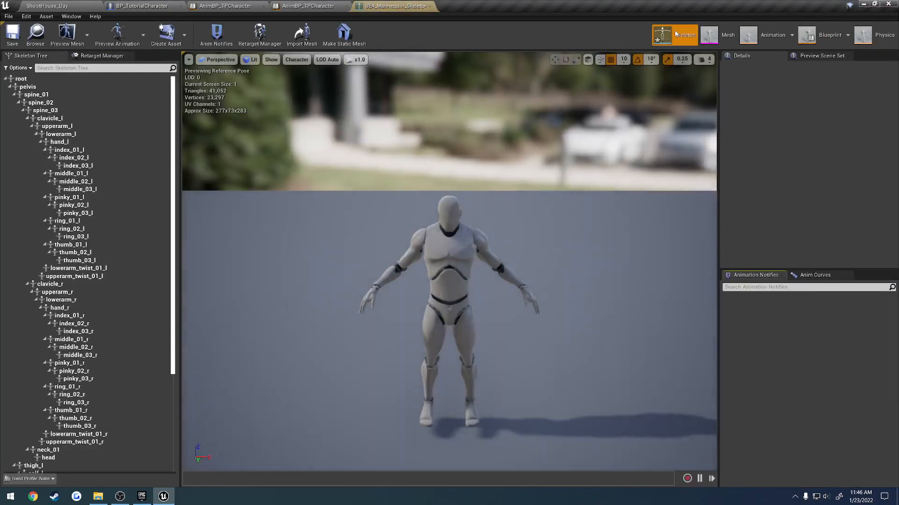
scroll(103, 345, down, 5)
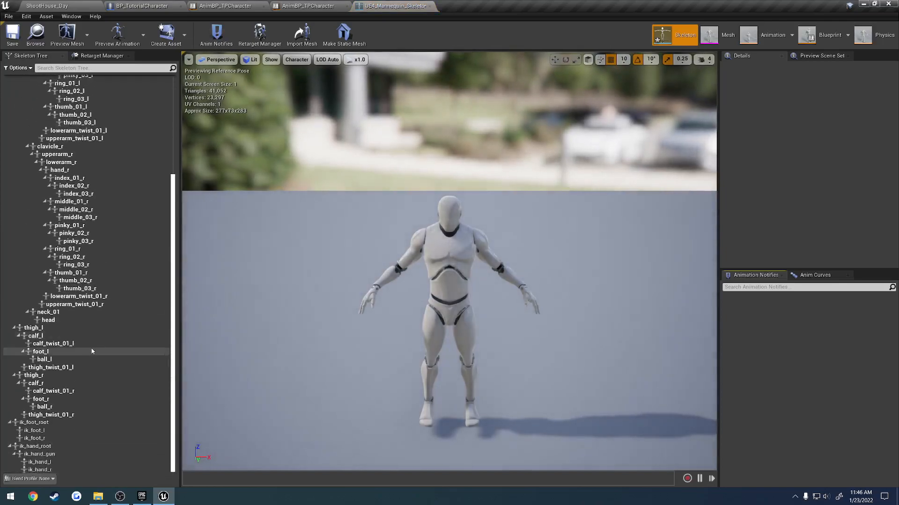
click(56, 322)
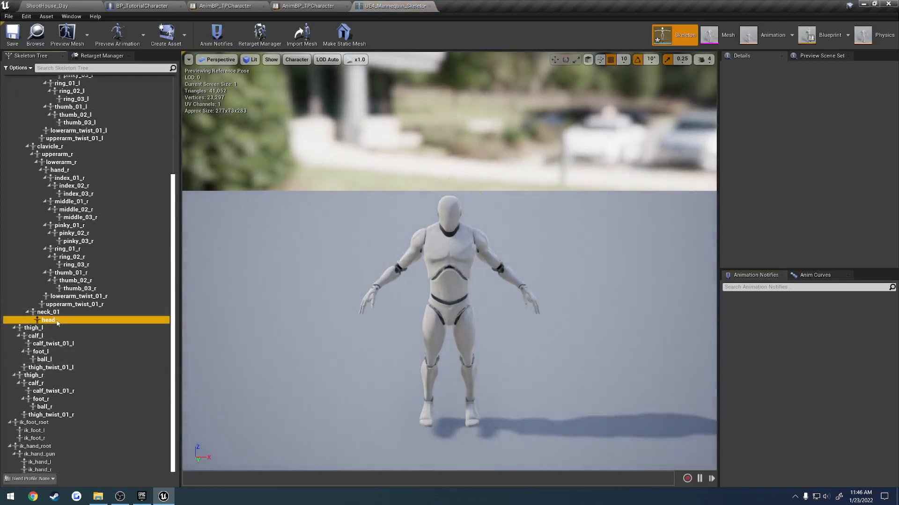
right_click(58, 324)
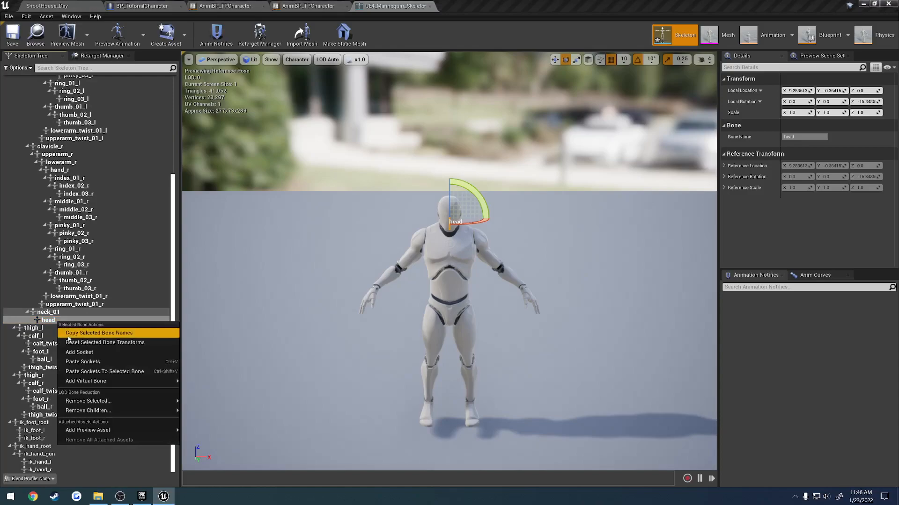
mouse_move(99, 381)
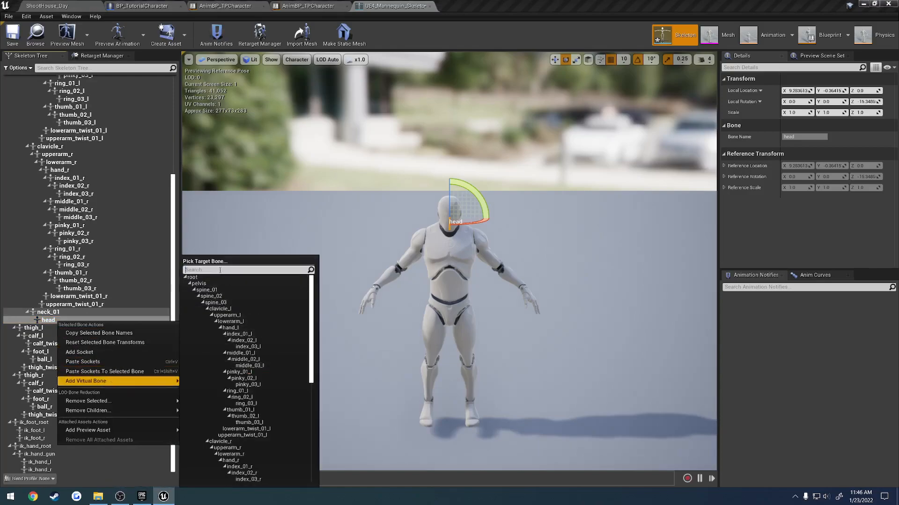
text(hand_r)
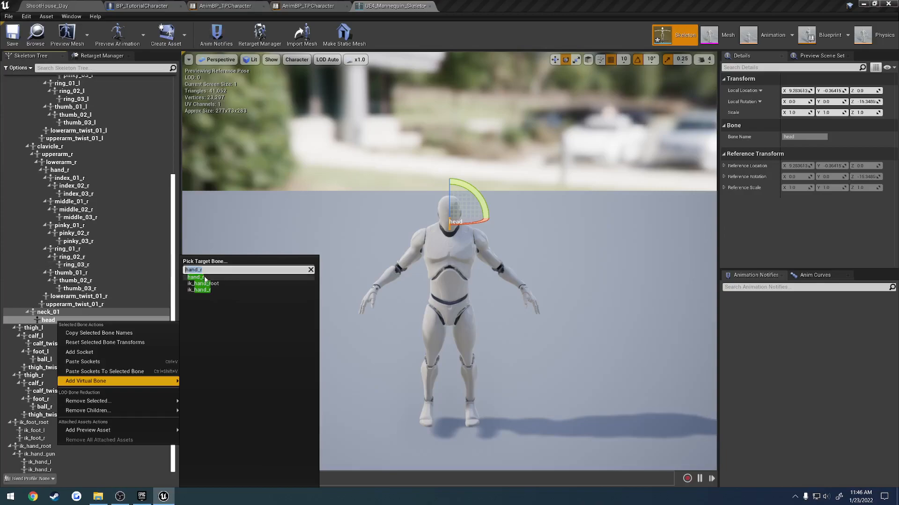
click(205, 280)
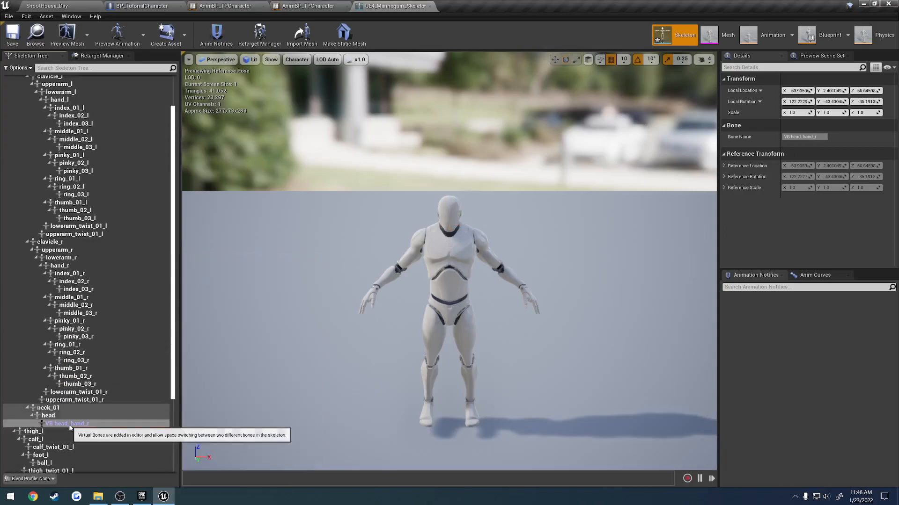
Add a virtual bone on VB head_hand_r that targets hand_r.
right_click(69, 425)
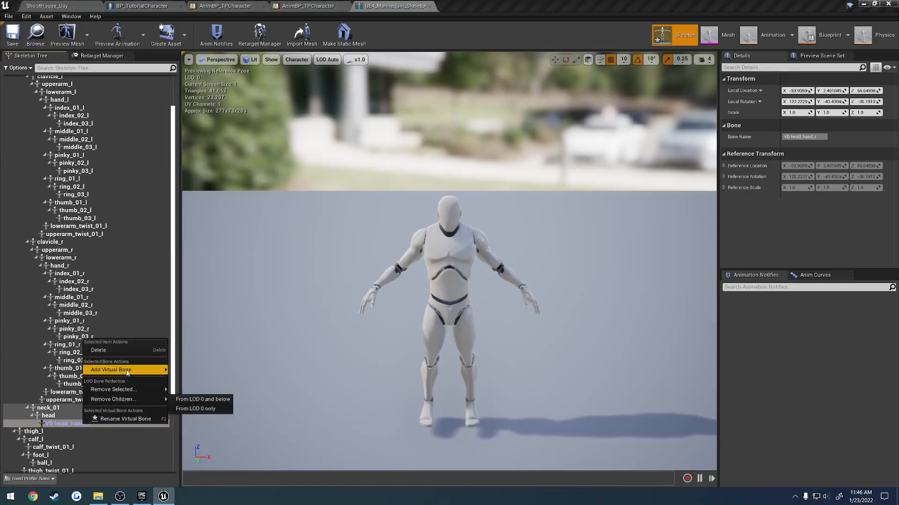
mouse_move(127, 373)
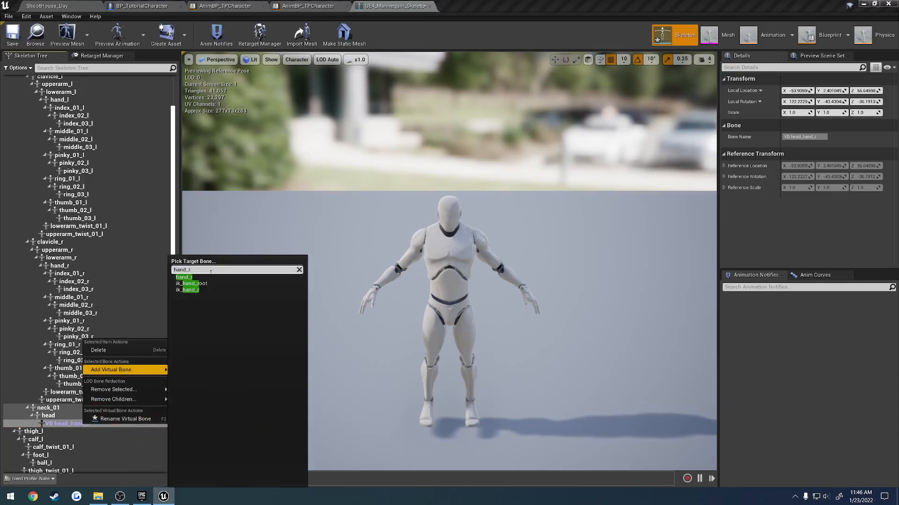
click(203, 280)
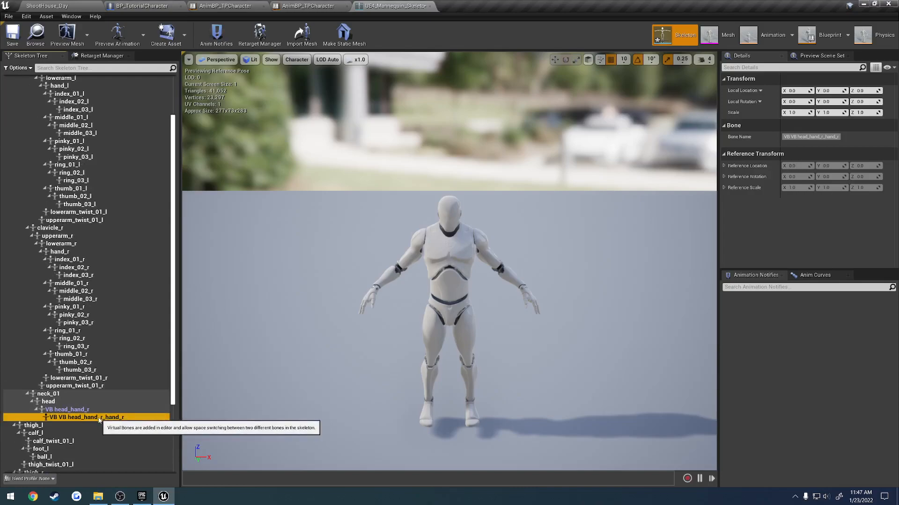
Add a virtual bone targeting hand_l on VB VB head_hand_r_hand_r.
right_click(99, 420)
mouse_move(141, 363)
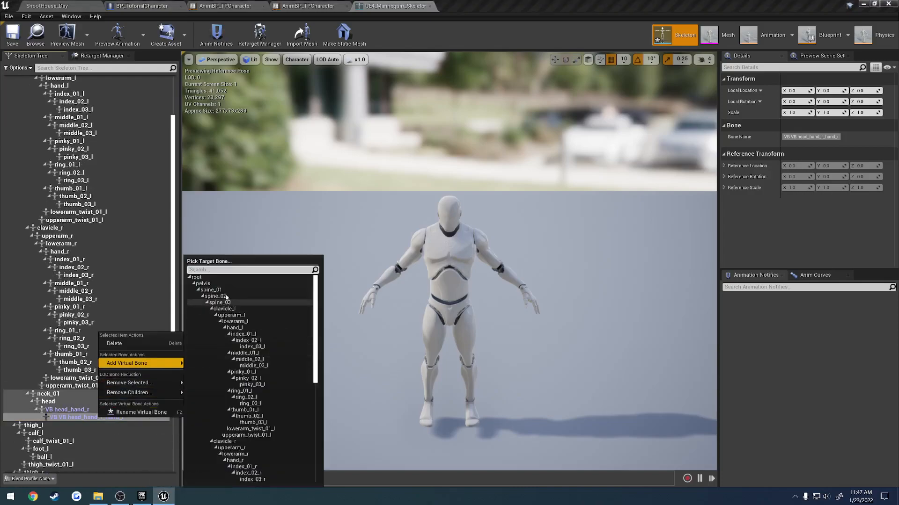
click(227, 271)
text(hand_r)
key(ctrl+z)
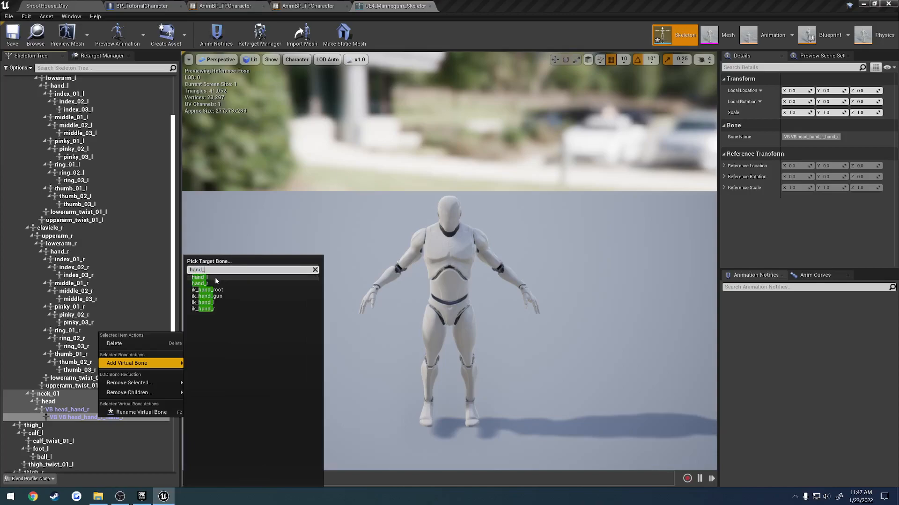
click(216, 278)
Rename the virtual bone VB head_hand_r, directly under the head bone, as VB Sight.
click(91, 306)
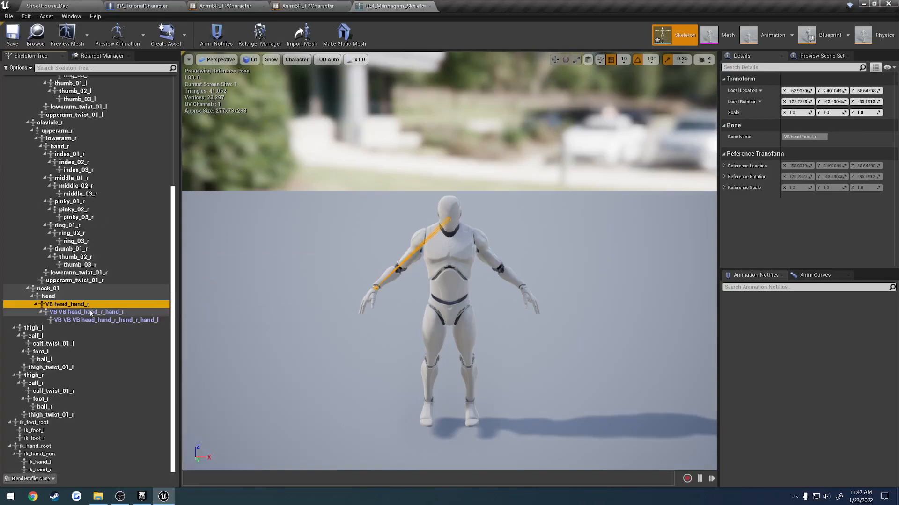
click(90, 312)
click(94, 320)
click(87, 306)
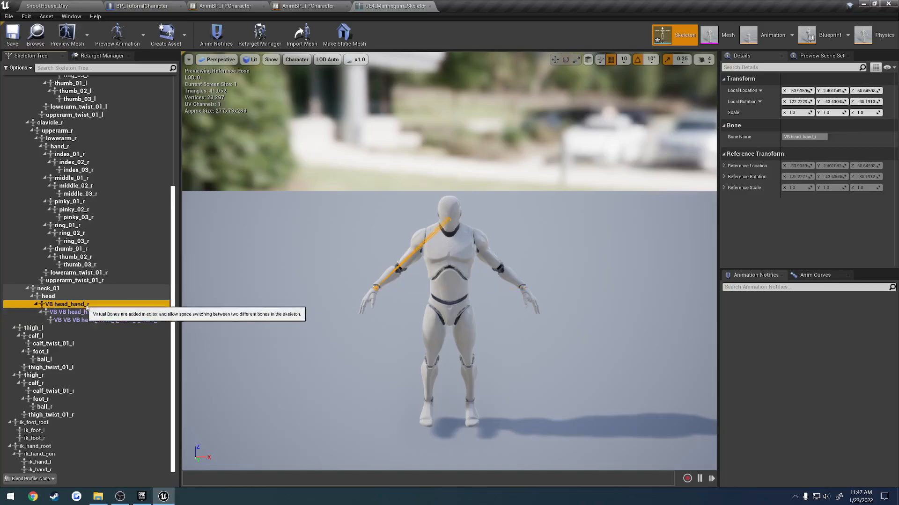
click(80, 304)
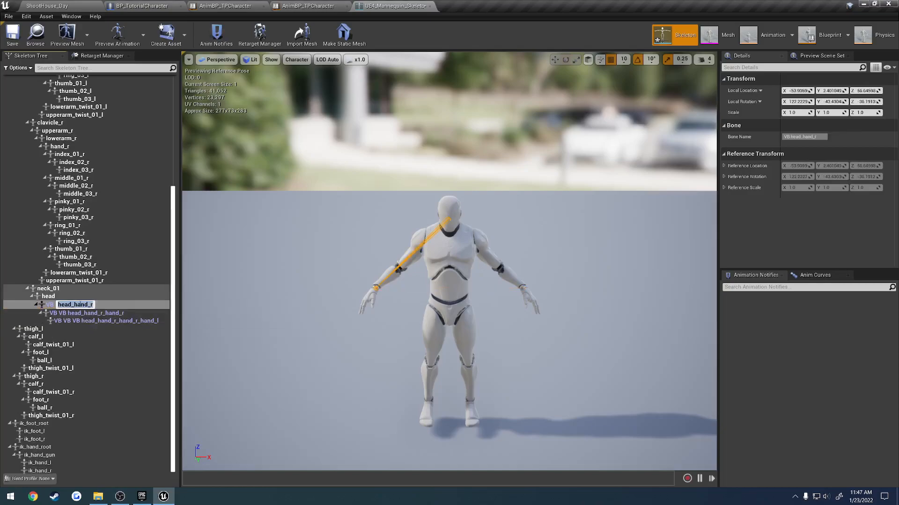
text(Sight)
key(Return)
Rename the virtual bone directly under VB Sight as VB Hand_r.
click(93, 404)
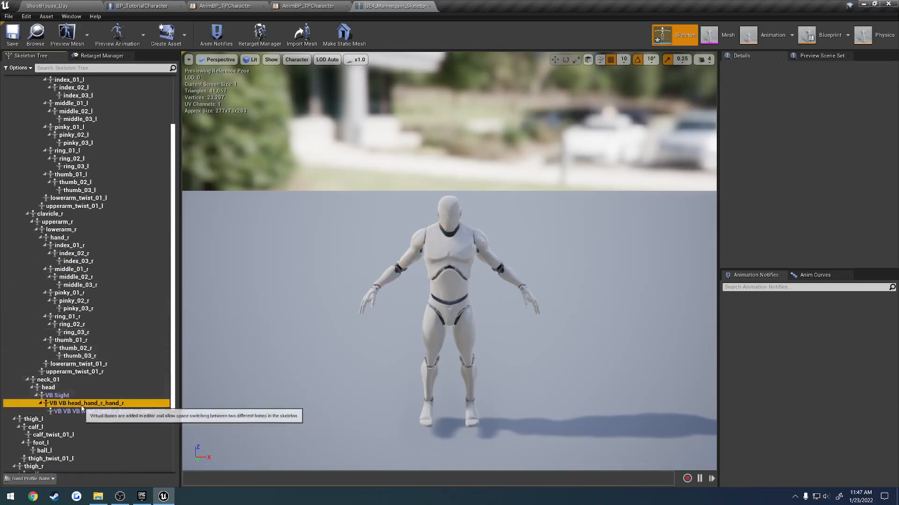
click(93, 404)
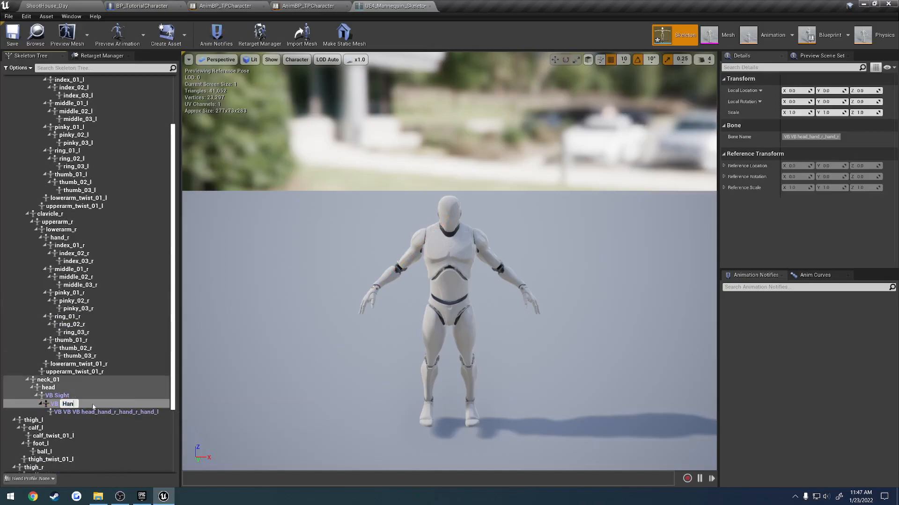
text(Hand_r)
key(Return)
Rename the lowest virtual bone in the head chain as VB Hand_l.
click(98, 384)
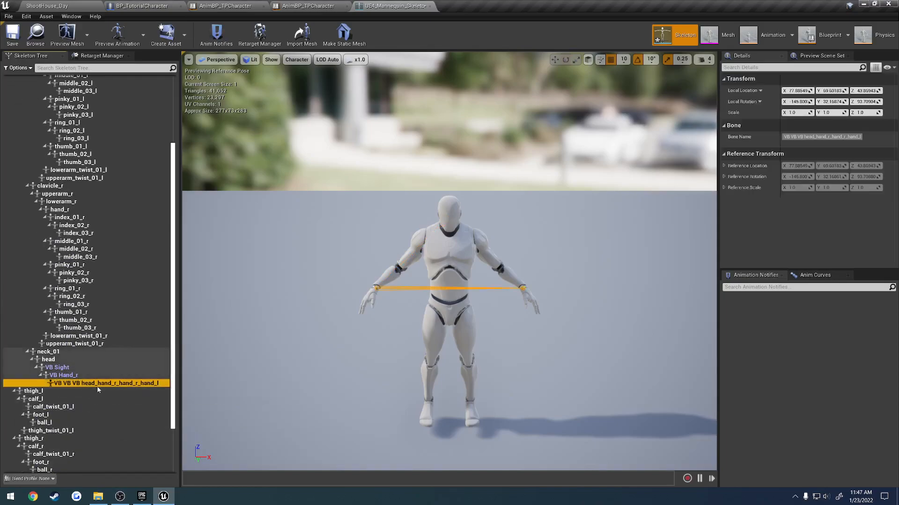
click(102, 385)
text(Hand_)
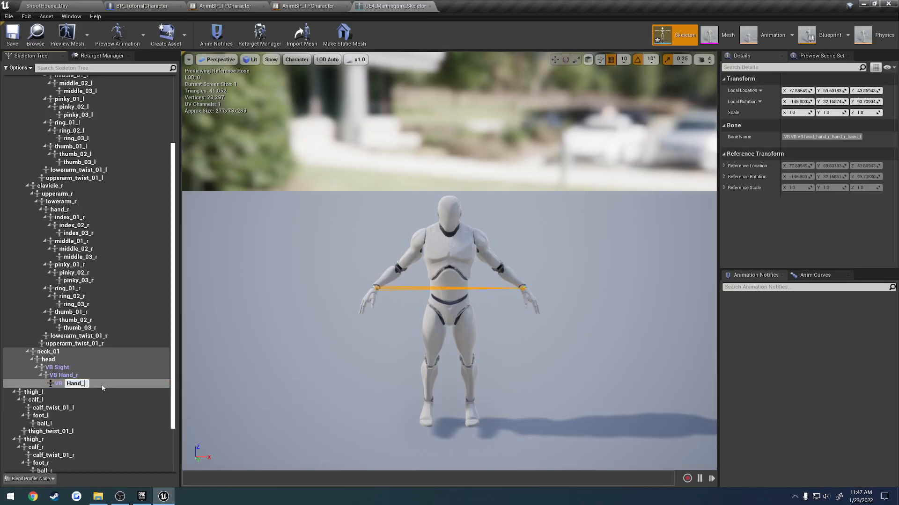
text(l)
key(Return)
scroll(97, 384, down, 8)
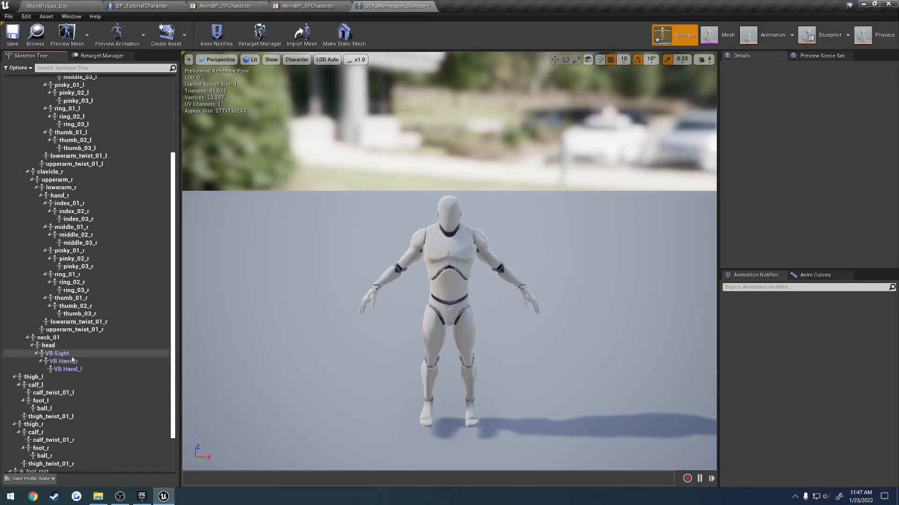
click(75, 370)
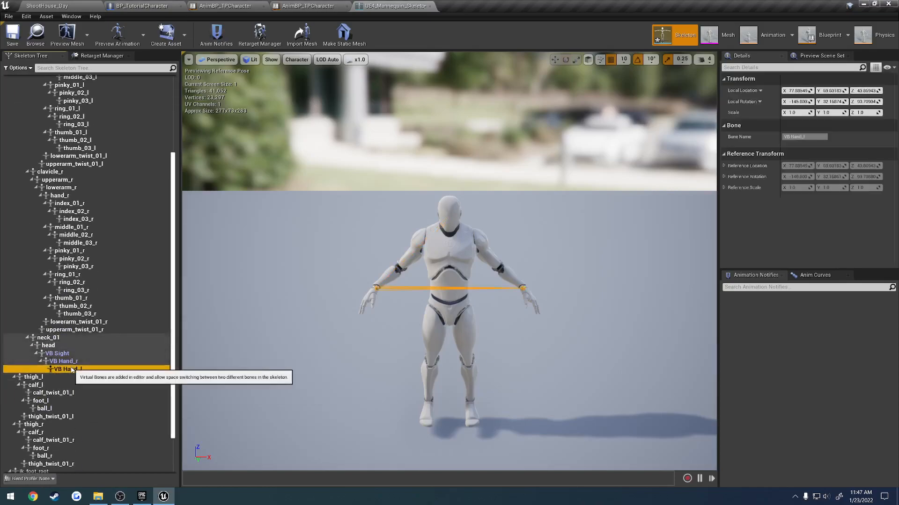
Compile and save the mannequin's AnimBP_TPCharacter, and close the other open AnimBP_TPCharacter editor.
click(300, 6)
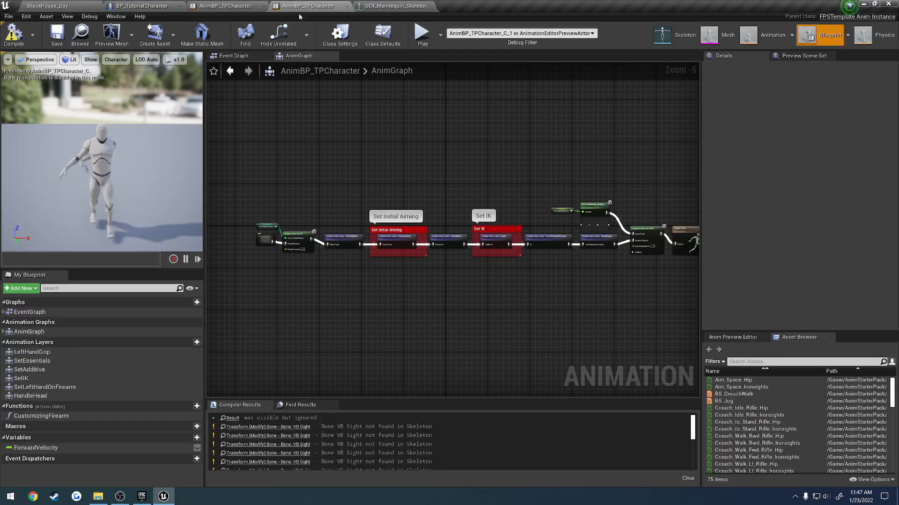
click(13, 33)
click(57, 34)
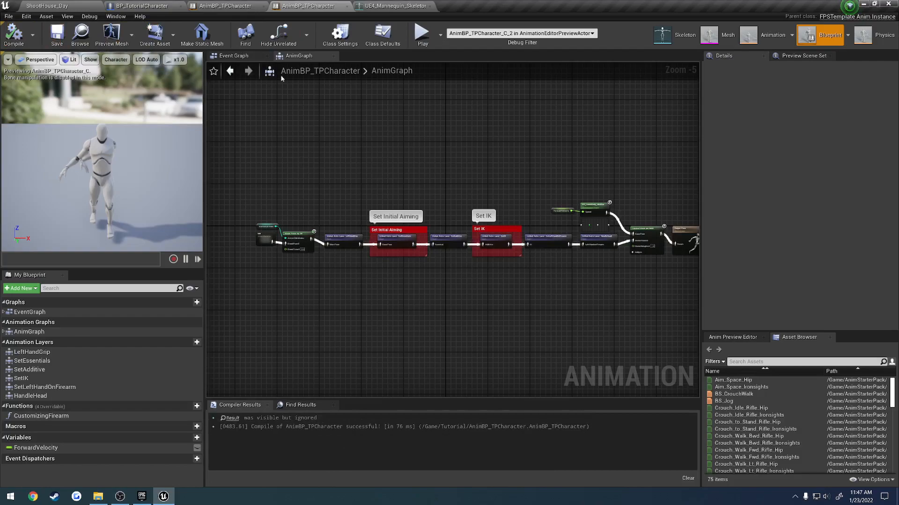
click(264, 7)
Bypass the HandleHead layer by connecting SetLeftHandOnFirearm directly to Blend Poses 0 of Layered blend per bone, and compile.
scroll(539, 268, up, 3)
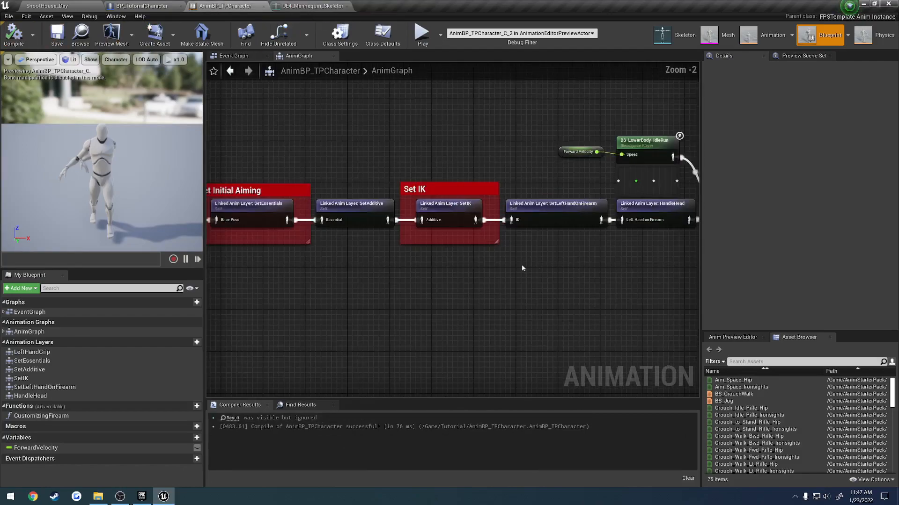
right_drag(480, 265, 435, 261)
right_drag(606, 261, 439, 264)
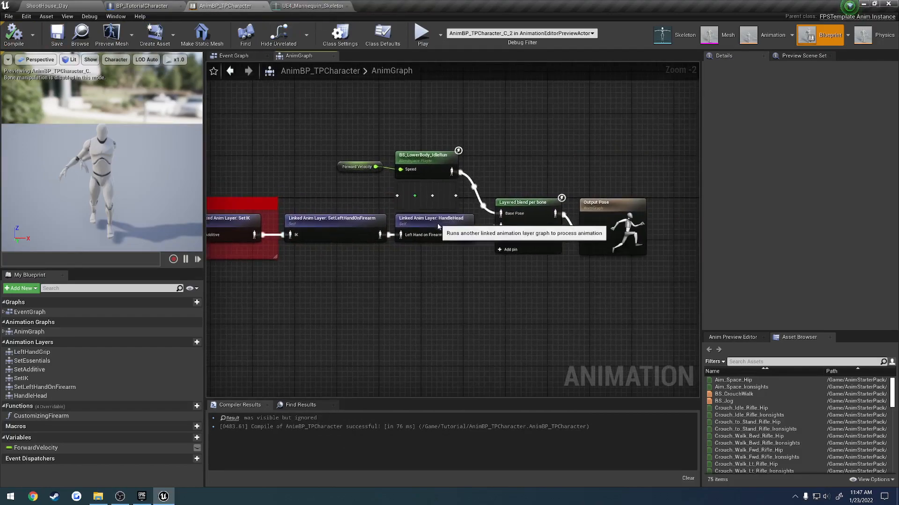
drag(439, 222, 439, 281)
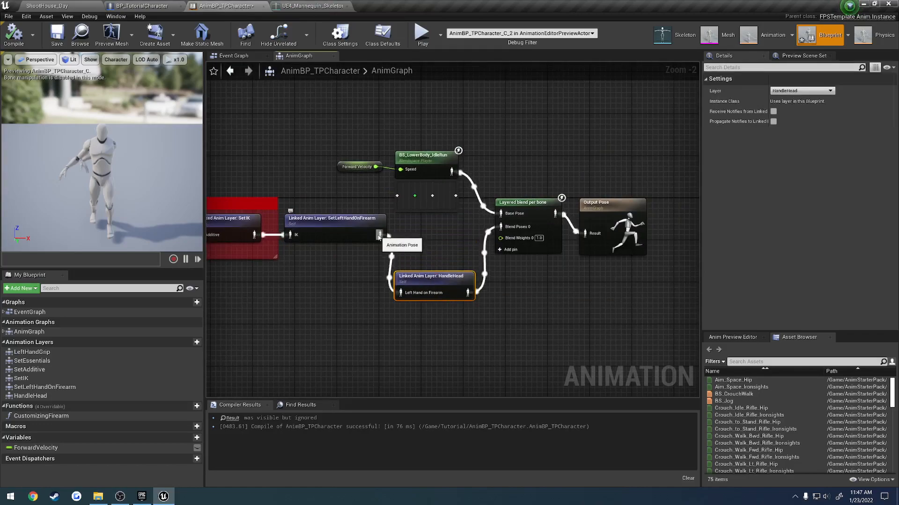
drag(380, 234, 517, 227)
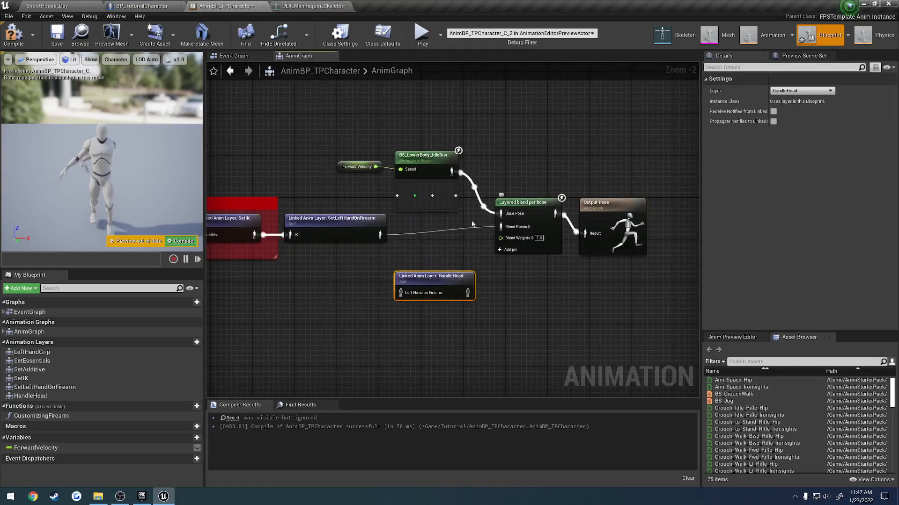
key(F7)
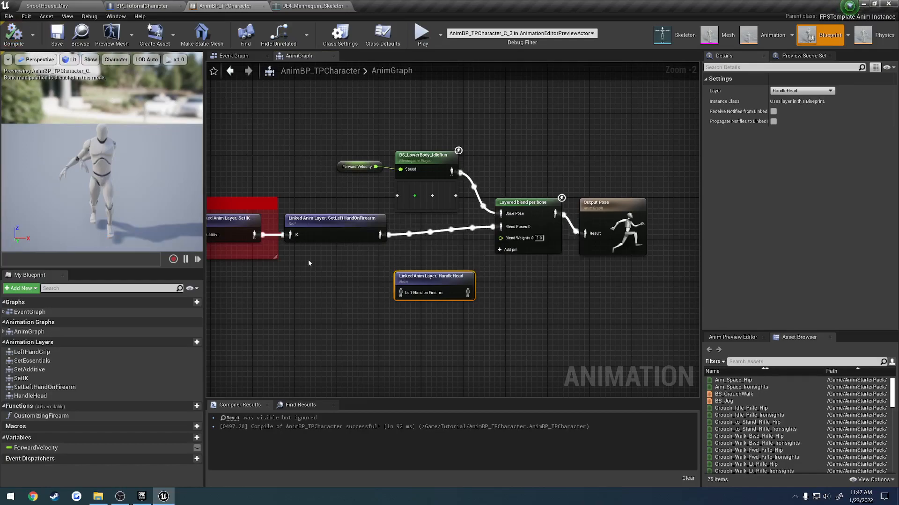
Open the State inside the M4 state machine and look through the available animation assets.
right_drag(310, 313, 589, 283)
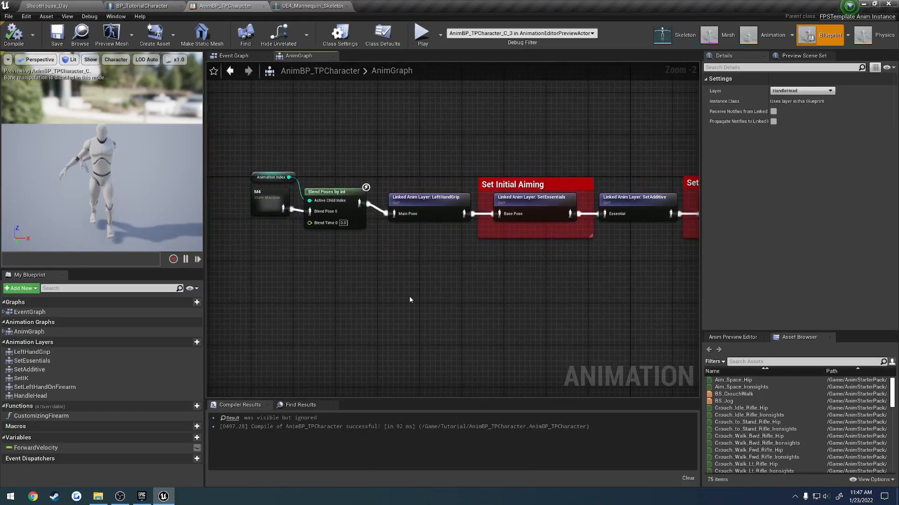
double_click(268, 201)
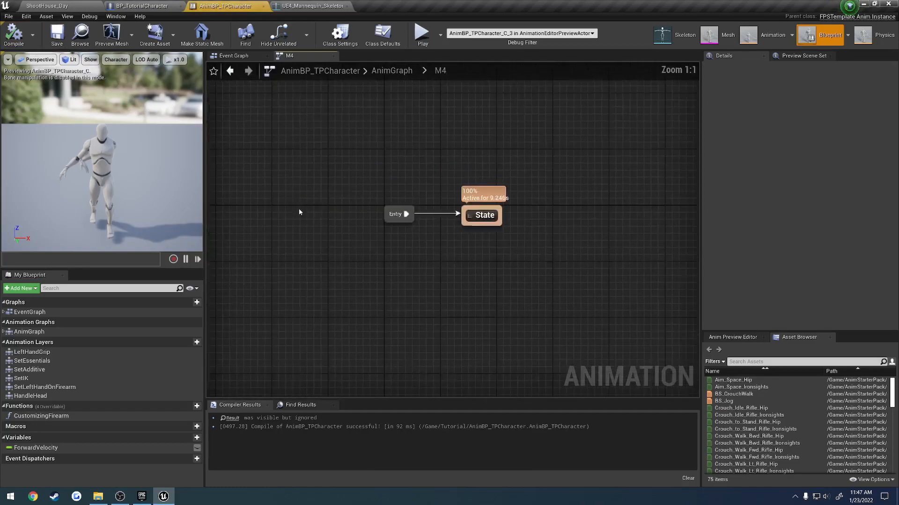
double_click(515, 240)
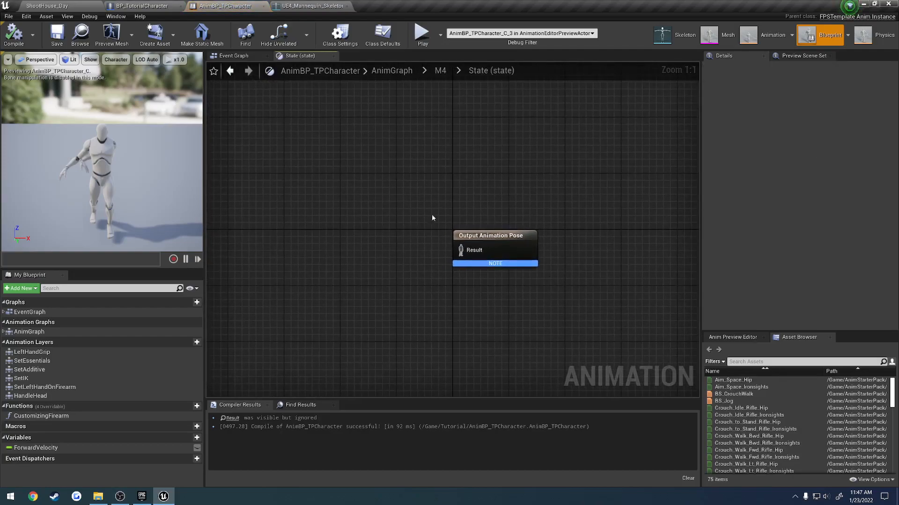
drag(601, 276, 354, 182)
click(408, 206)
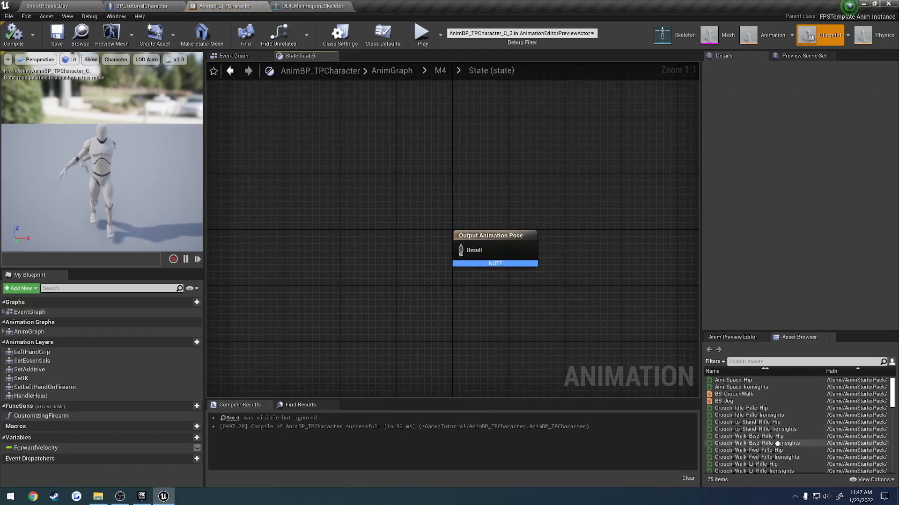
mouse_move(892, 392)
mouse_down()
mouse_move(891, 402)
mouse_move(888, 375)
mouse_up()
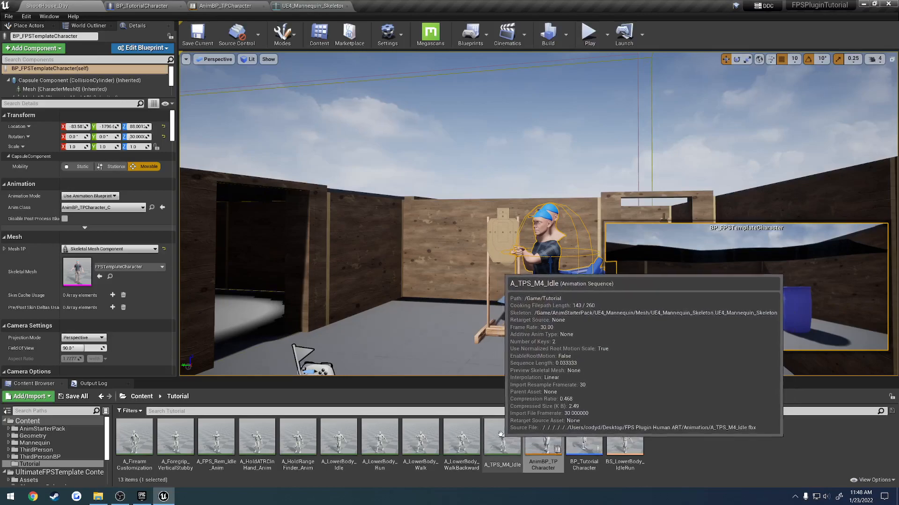
Force delete A_Foregrip_VerticalStubby, A_FPS_Rem_Idle_Anim, A_HoldATRCInHand_Anim and A_HoldRangeFinder_Anim from the Tutorial folder.
click(135, 436)
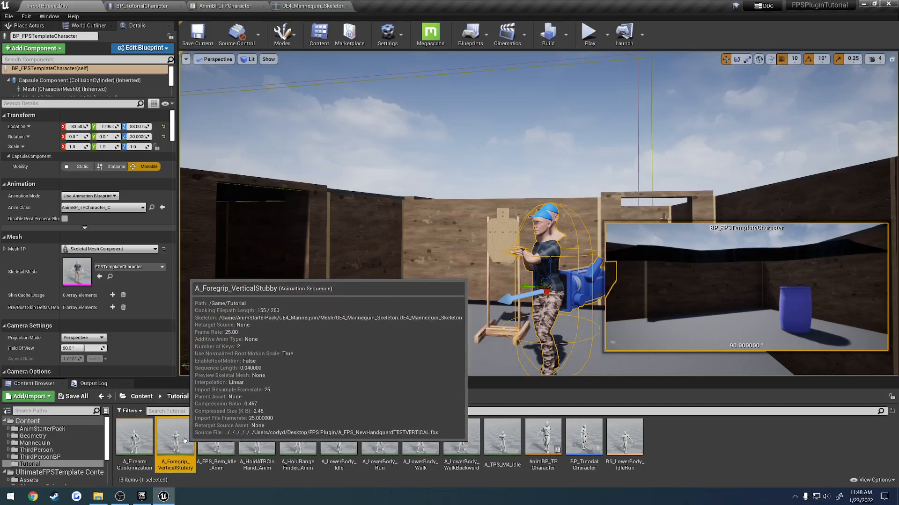
click(164, 440)
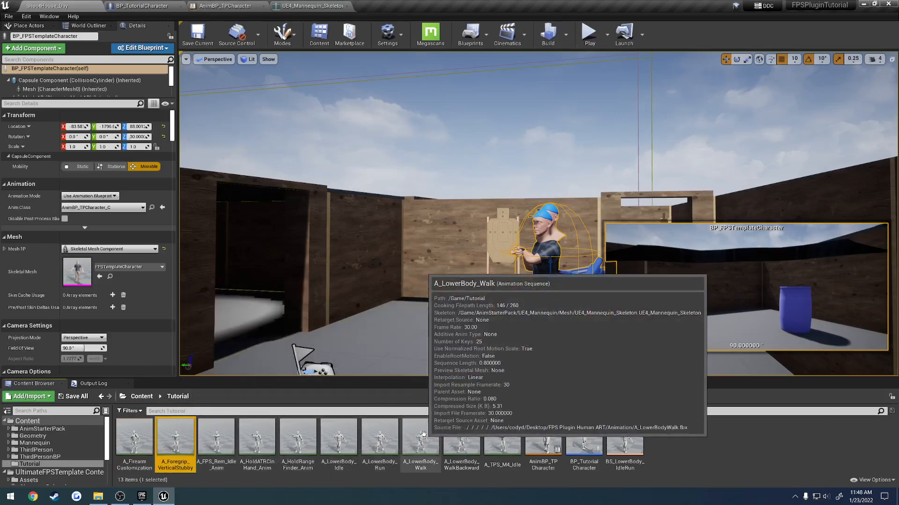
shift+click(297, 433)
key(Delete)
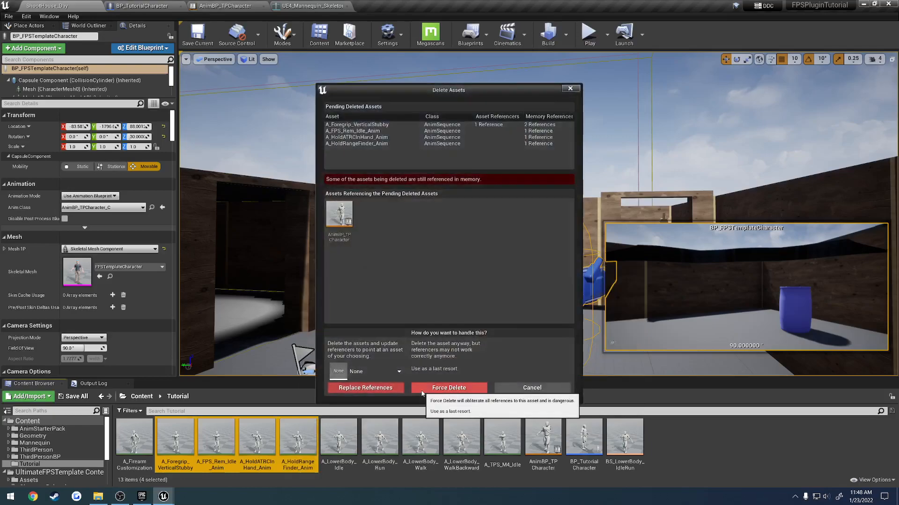
click(418, 388)
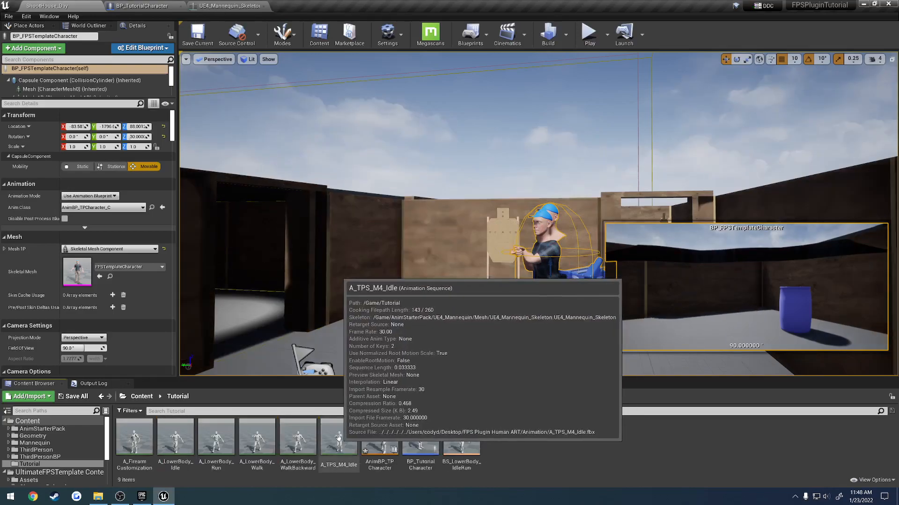
Delete the A_TPS_M4_Idle animation sequence from the Tutorial folder.
click(338, 437)
key(Delete)
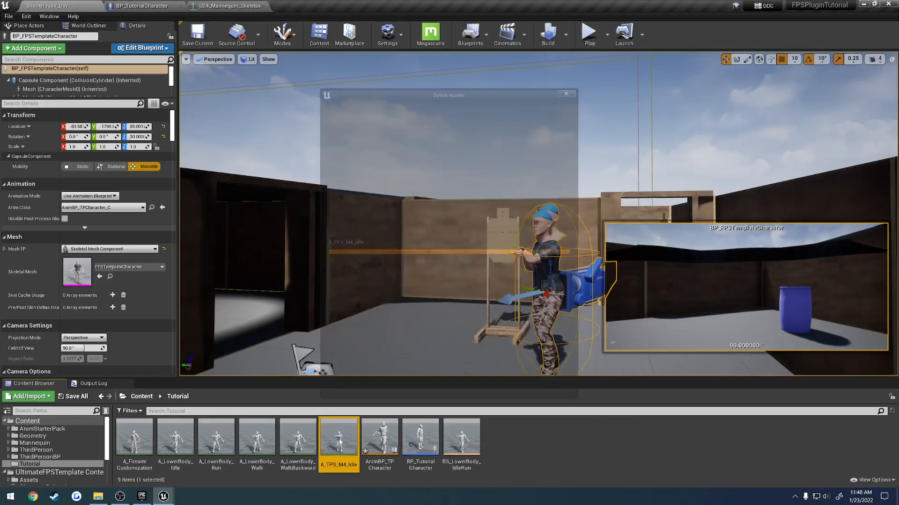
click(384, 388)
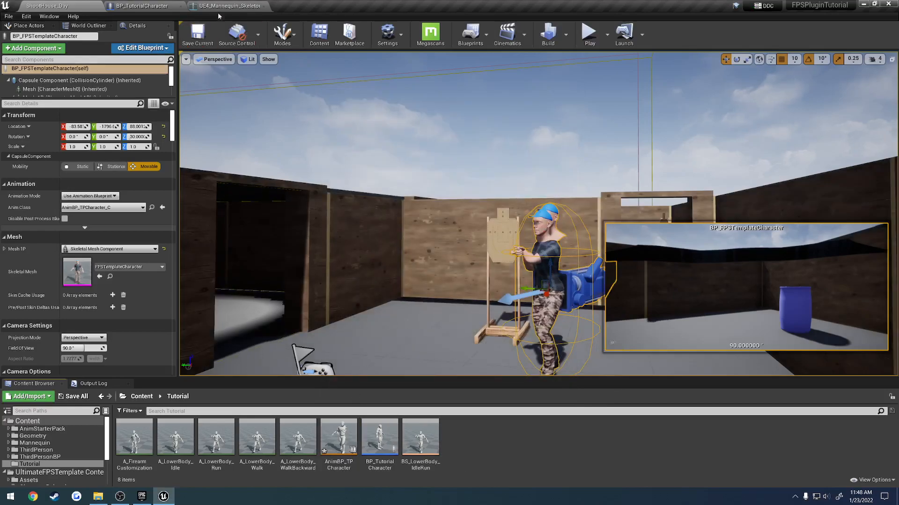
Reopen AnimBP_TPCharacter from the Tutorial folder, then compile and save it.
double_click(338, 437)
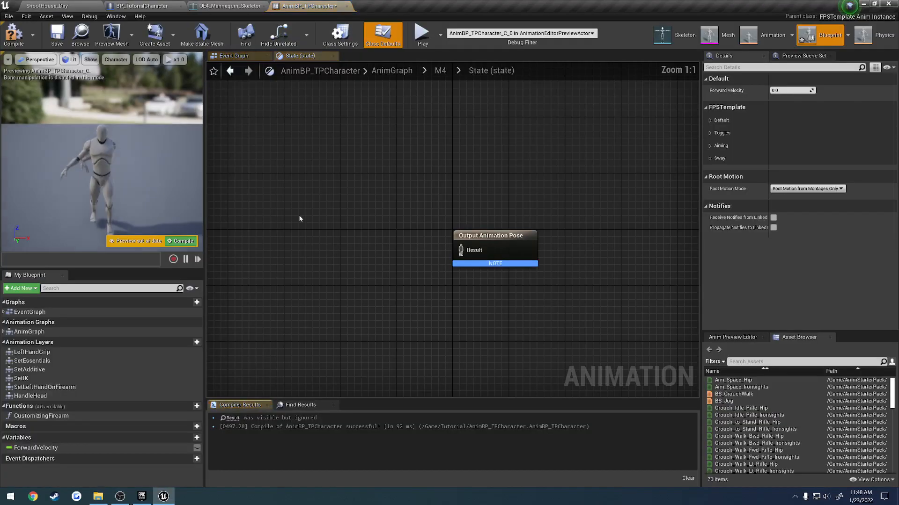
key(F7)
key(ctrl+s)
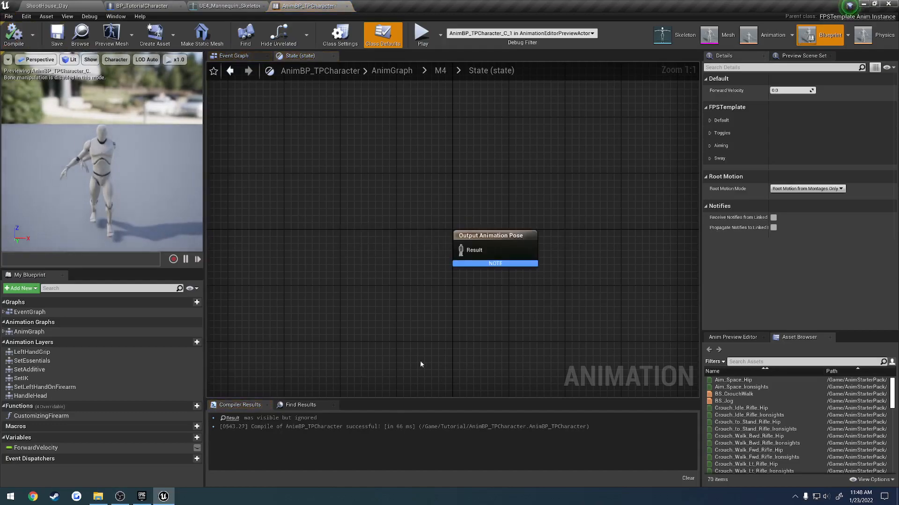
click(798, 362)
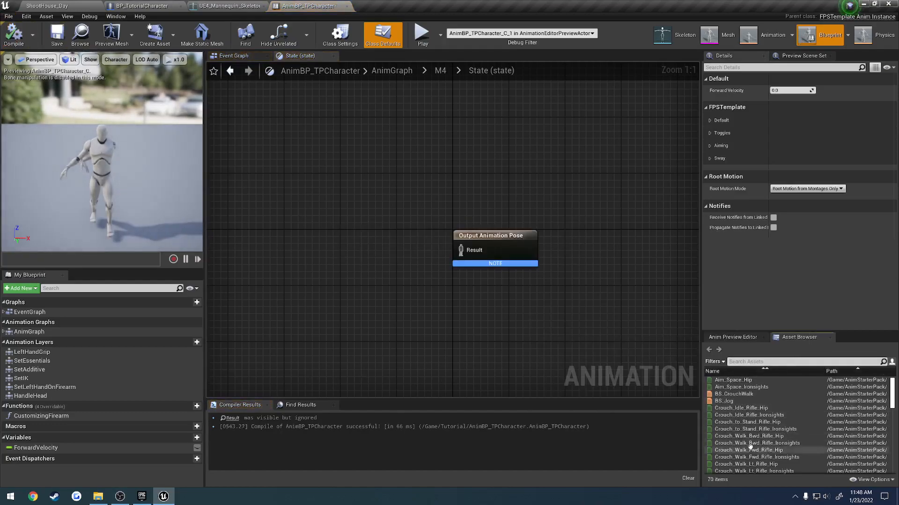
Feed the Idle_Rifle_Hip animation into the M4 state's Output Animation Pose, then compile and save AnimBP_TPCharacter.
text(idle)
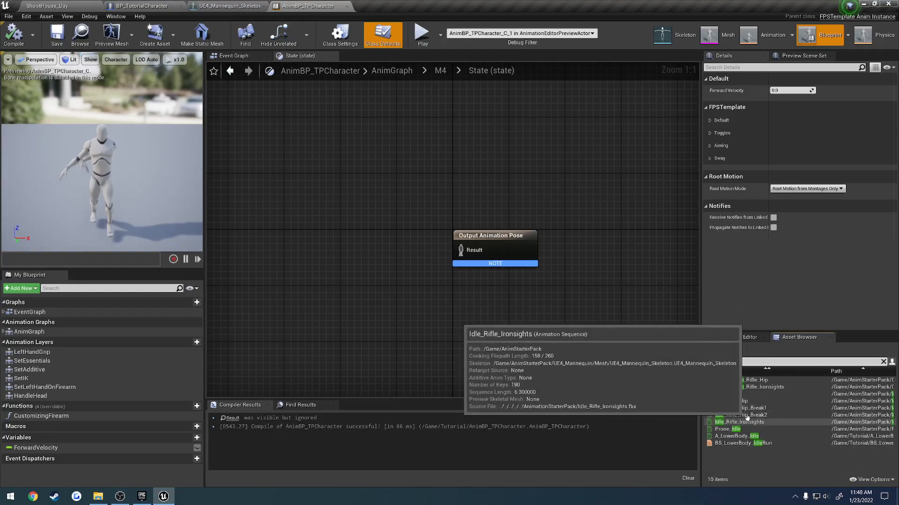
drag(744, 402, 287, 234)
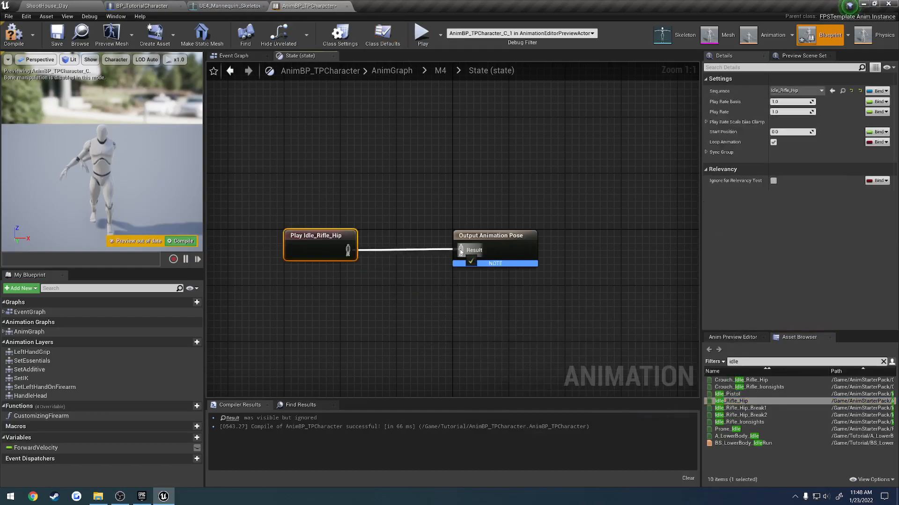
click(13, 34)
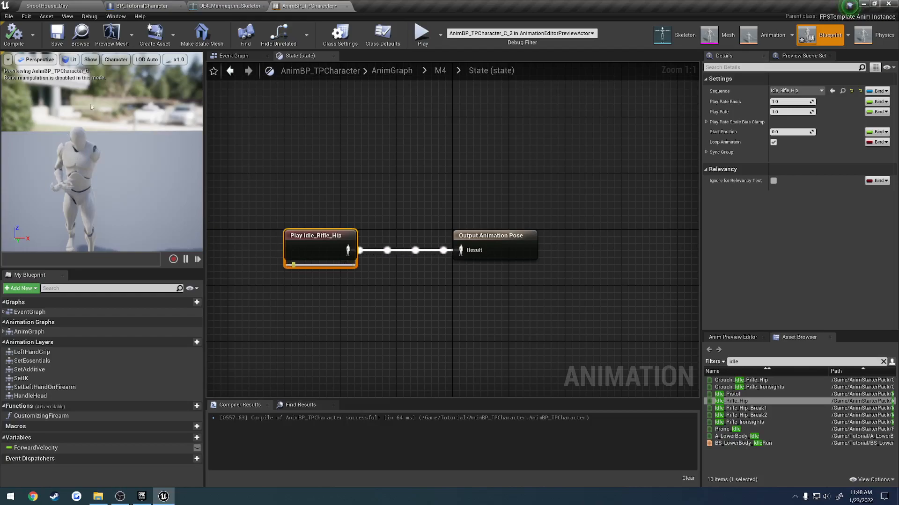
click(57, 34)
Add an FPSTemplate Character component with its default name to BP_TutorialCharacter and compile the Blueprint.
click(263, 7)
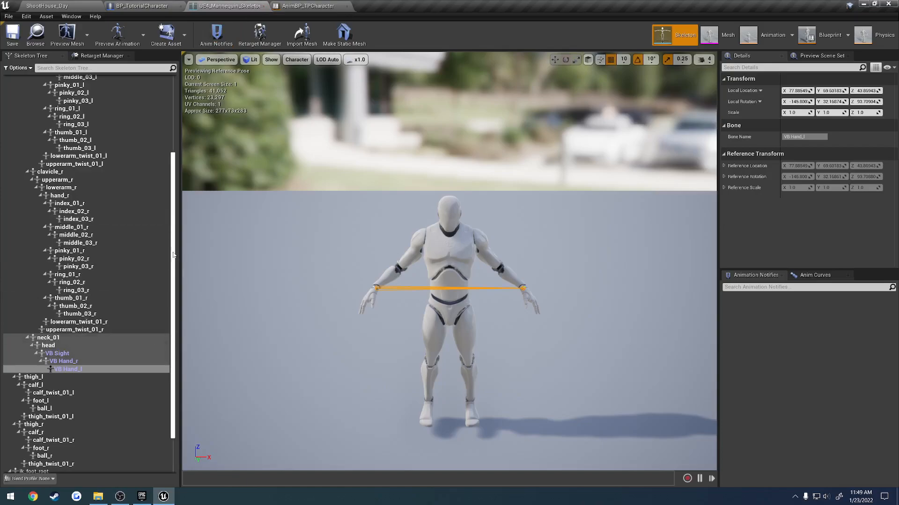
click(145, 6)
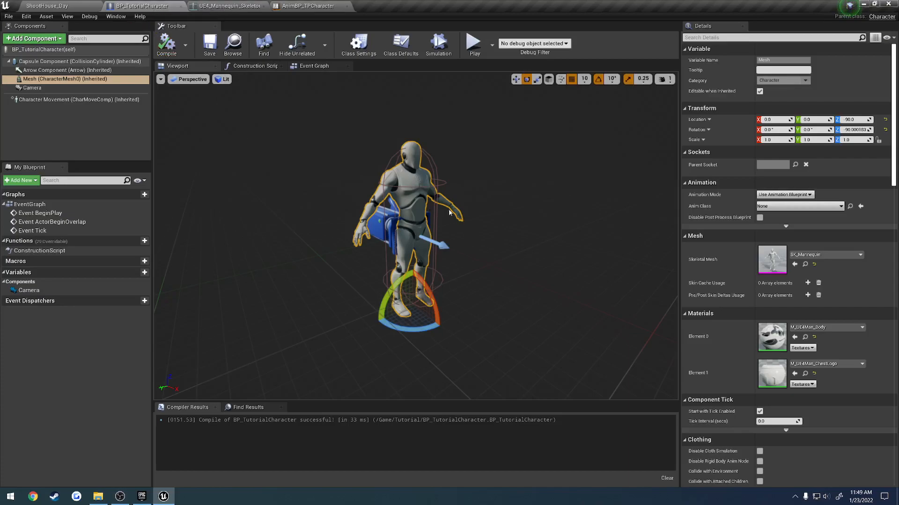
click(32, 87)
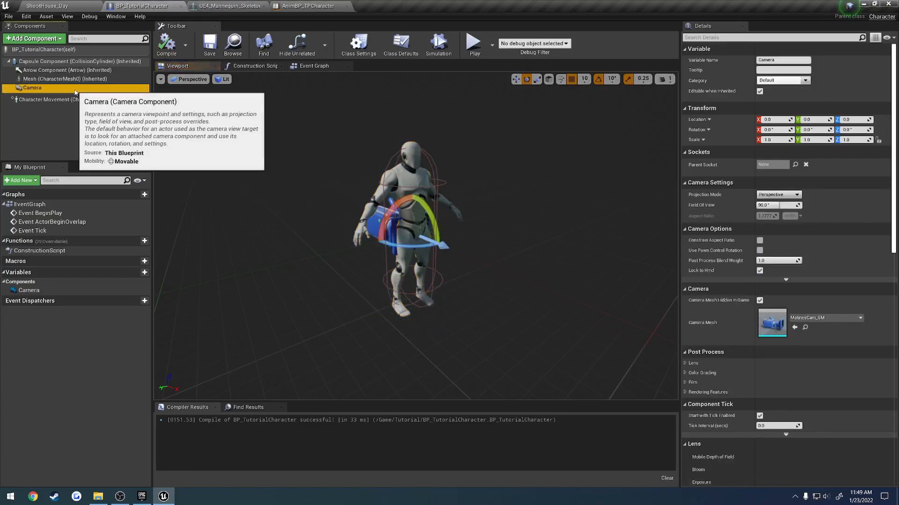
click(44, 39)
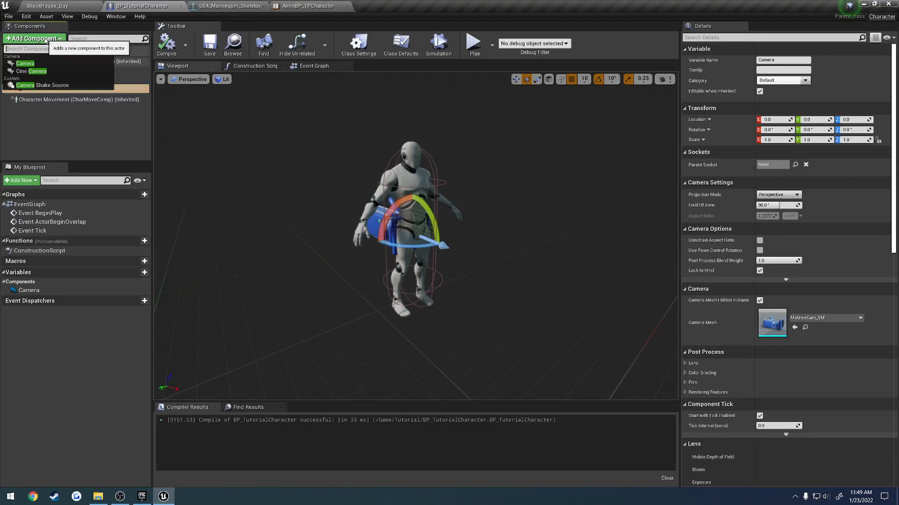
text(fps)
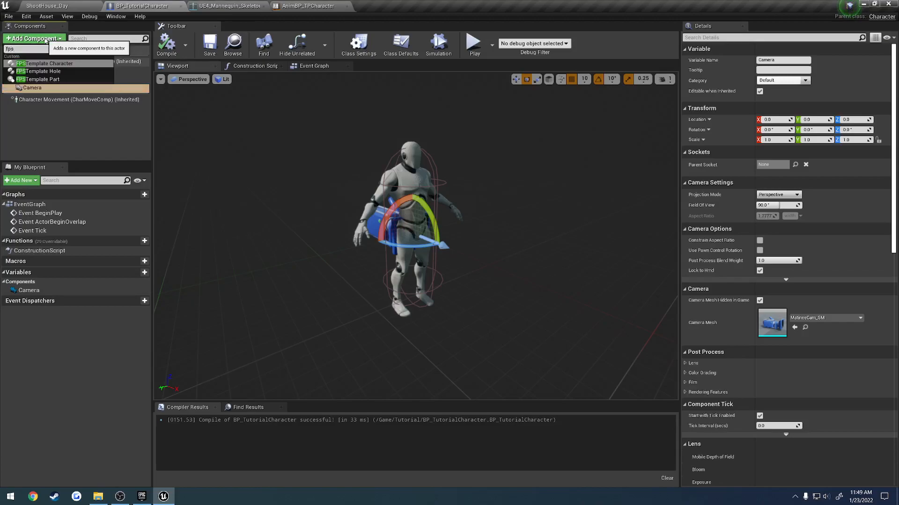
click(44, 63)
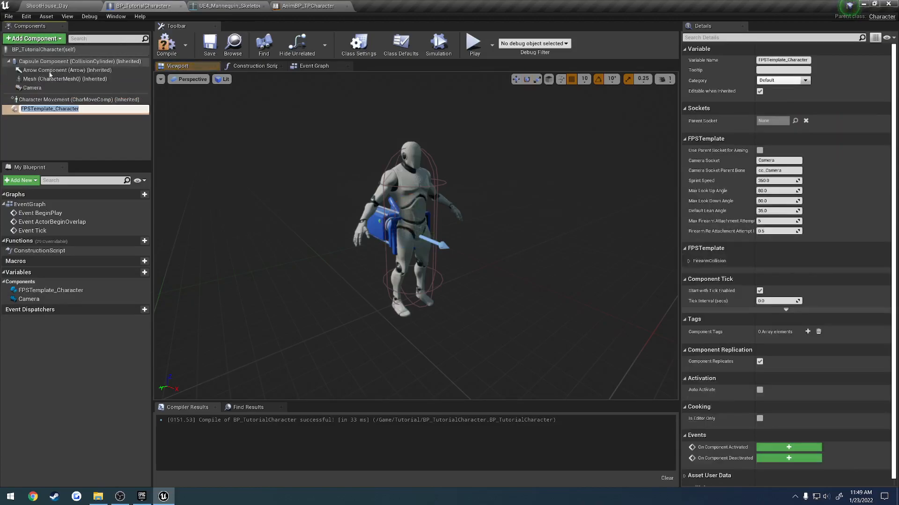
click(71, 131)
click(61, 108)
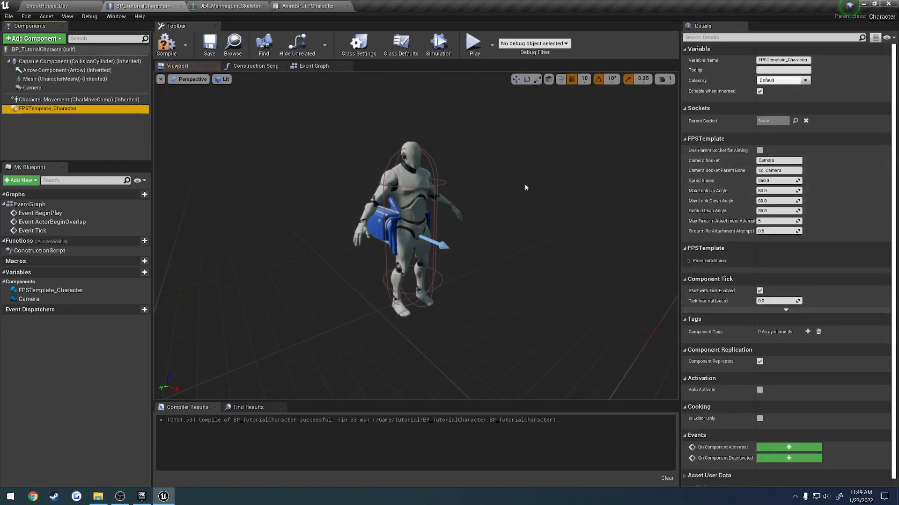
right_drag(525, 188, 610, 185)
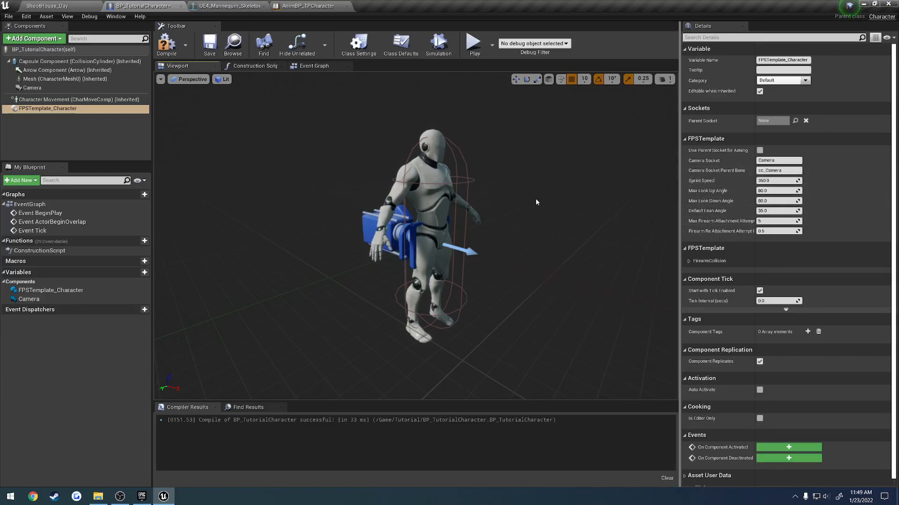
click(166, 44)
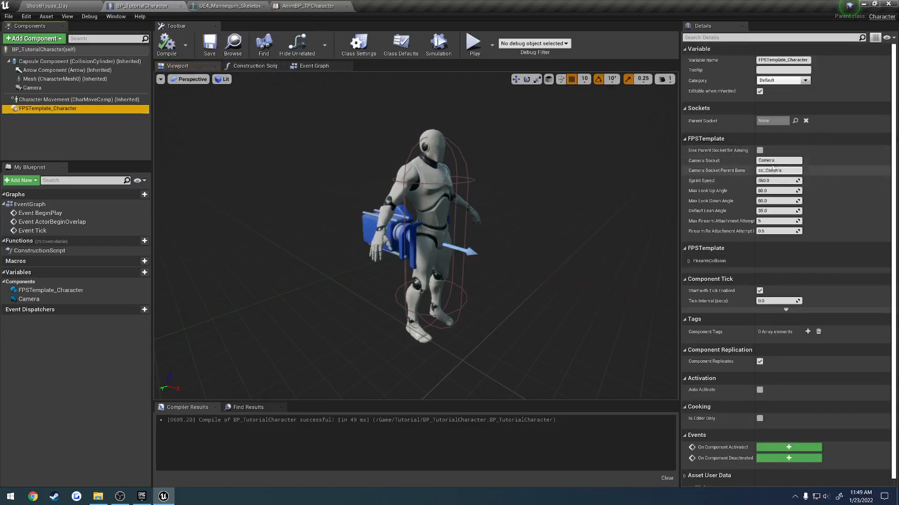
Add a socket to the head bone of the UE4 Mannequin skeleton and name it Camera.
click(223, 5)
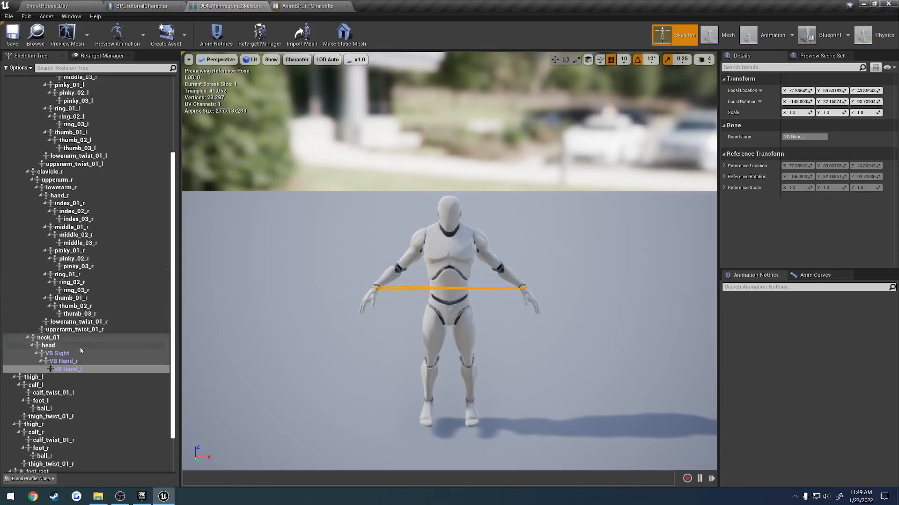
click(52, 346)
right_click(55, 347)
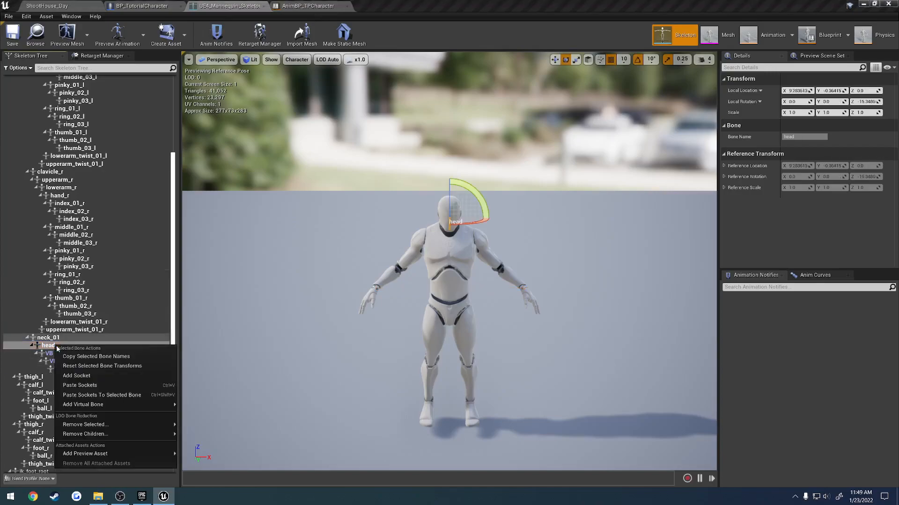
click(88, 378)
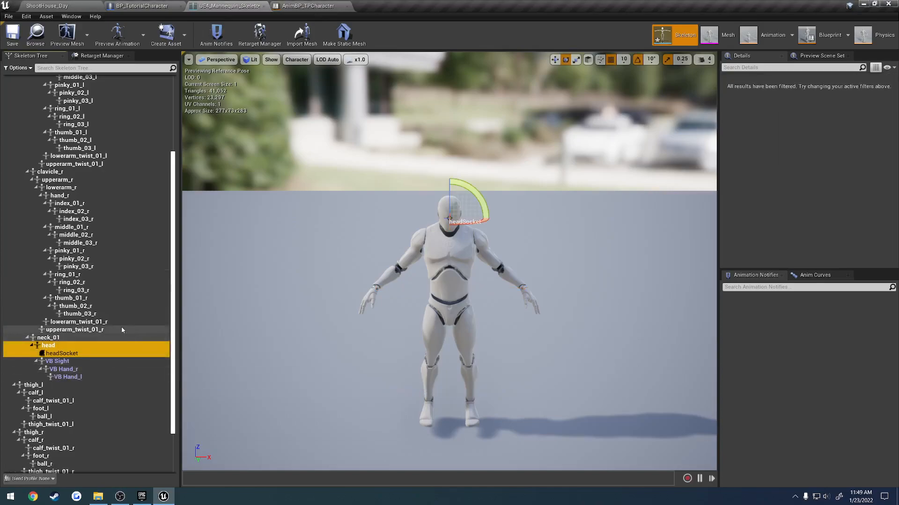
double_click(69, 354)
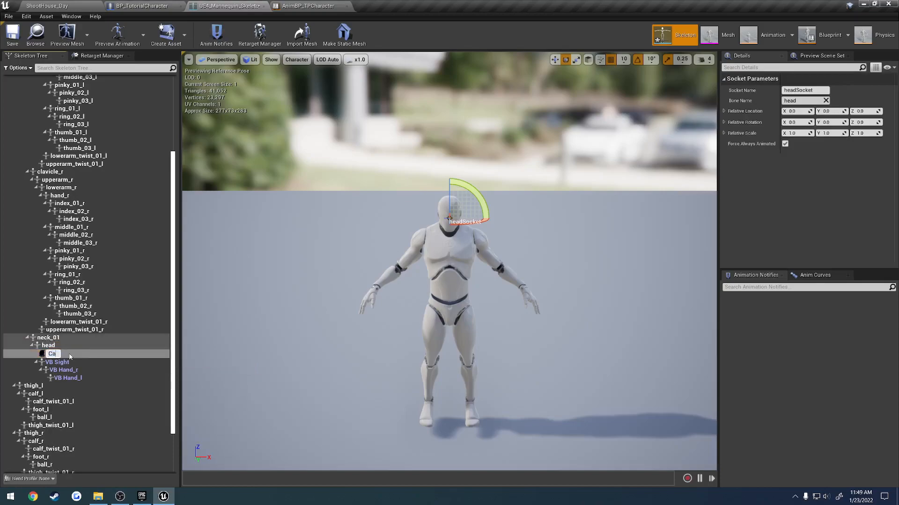
key(Return)
Move the Camera socket in front of the face, to about X 6.3, Y 16.1 relative to the head, and save the skeleton.
right_drag(299, 290, 496, 272)
key(a)
key(w)
right_drag(372, 295, 373, 265)
key(w)
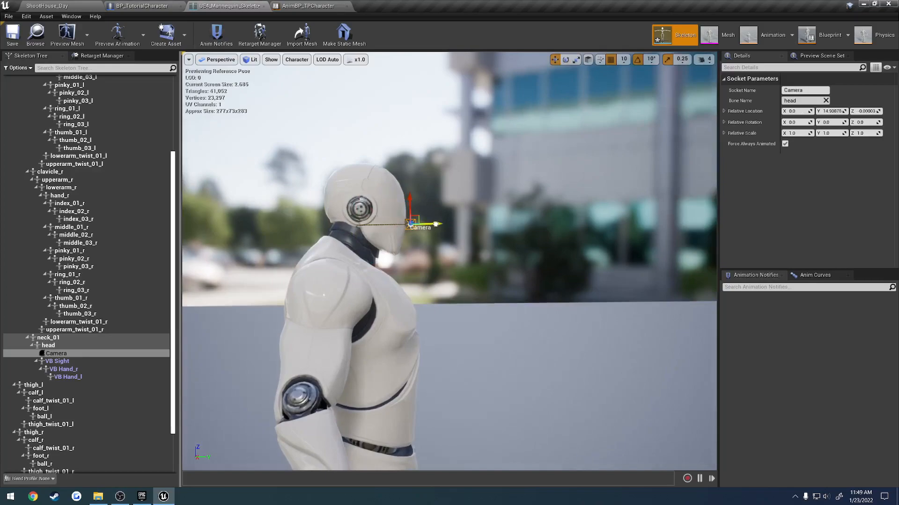
drag(409, 181, 409, 180)
right_drag(409, 180, 397, 204)
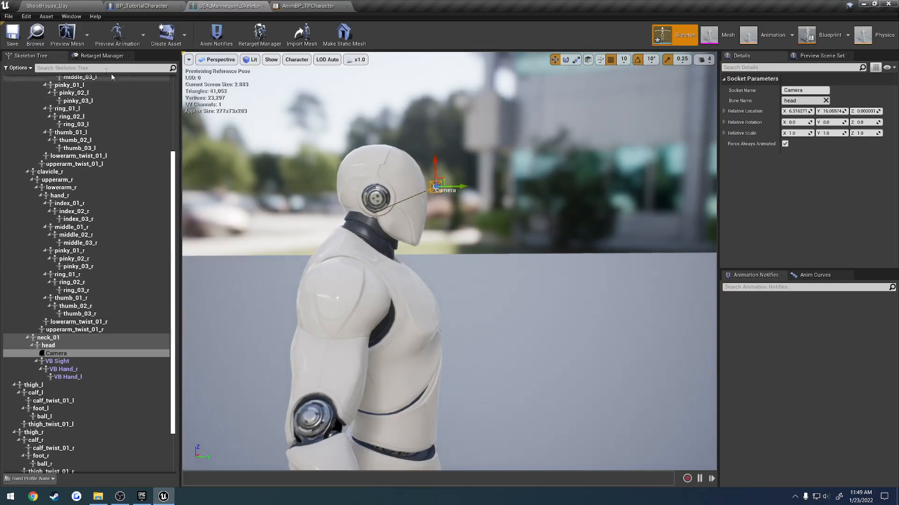
click(12, 38)
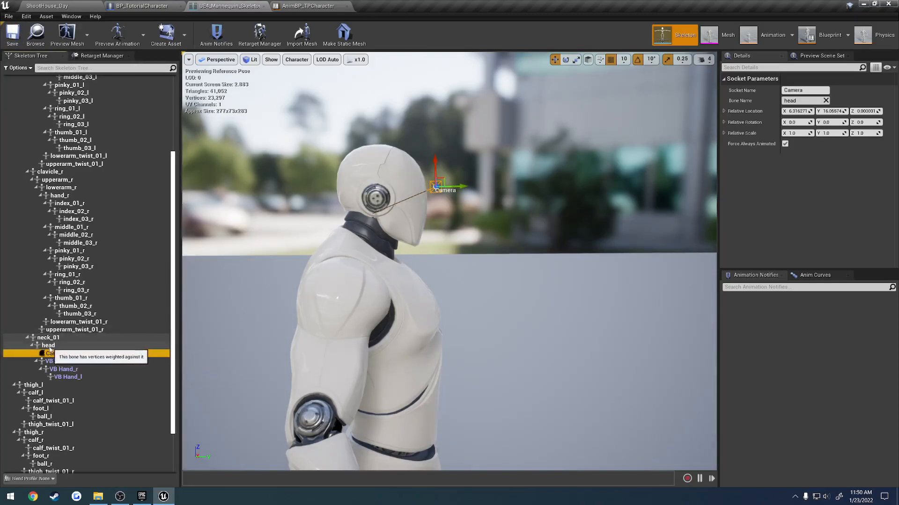
Set the FPSTemplate_Character component's Camera Socket Parent Bone to head in BP_TutorialCharacter, then compile and save.
click(142, 6)
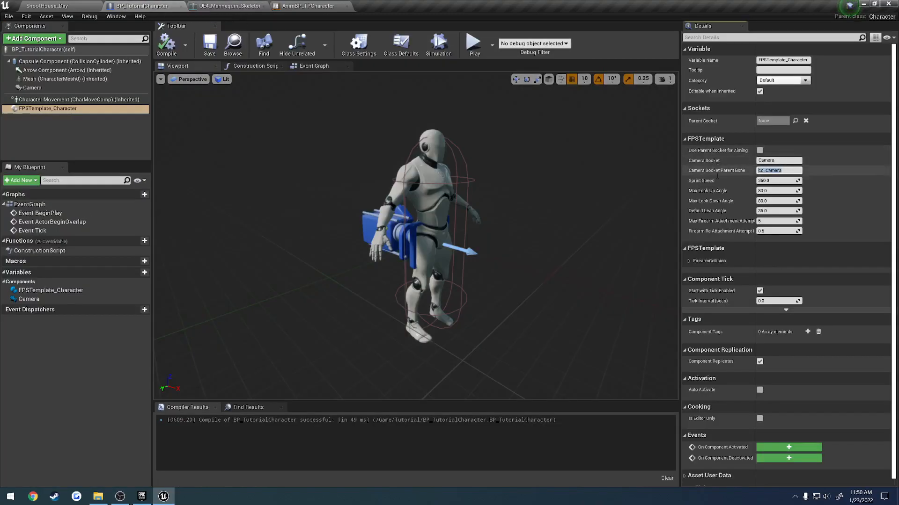
text(head)
key(Return)
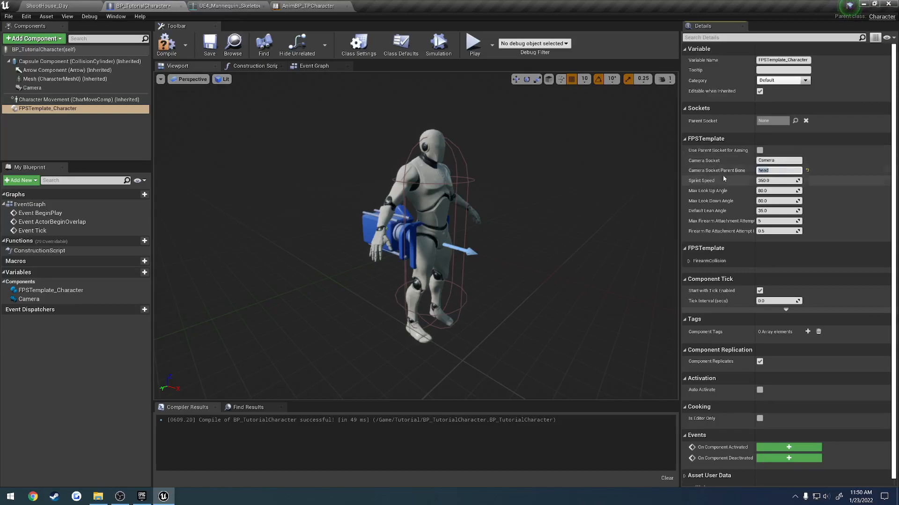
click(166, 45)
click(209, 45)
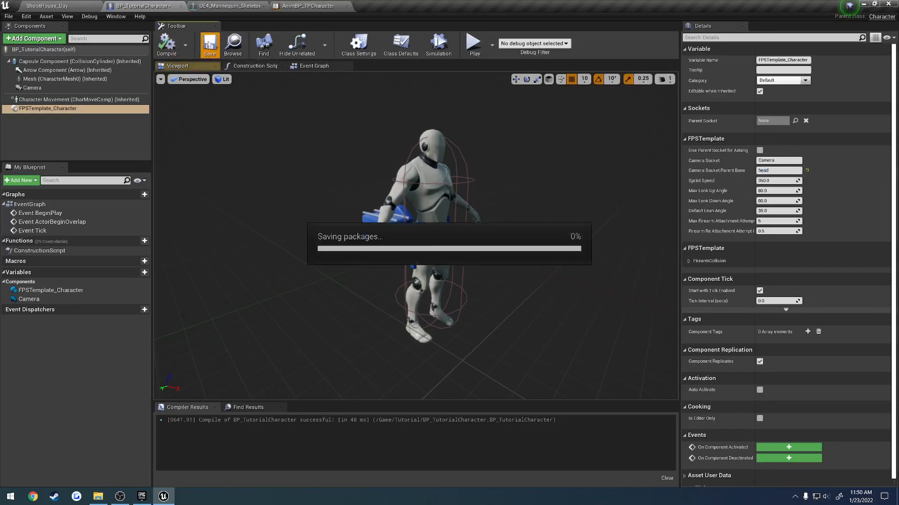
Delete the Event ActorBeginOverlap and Event Tick nodes from BP_TutorialCharacter's Event Graph.
drag(328, 173, 305, 149)
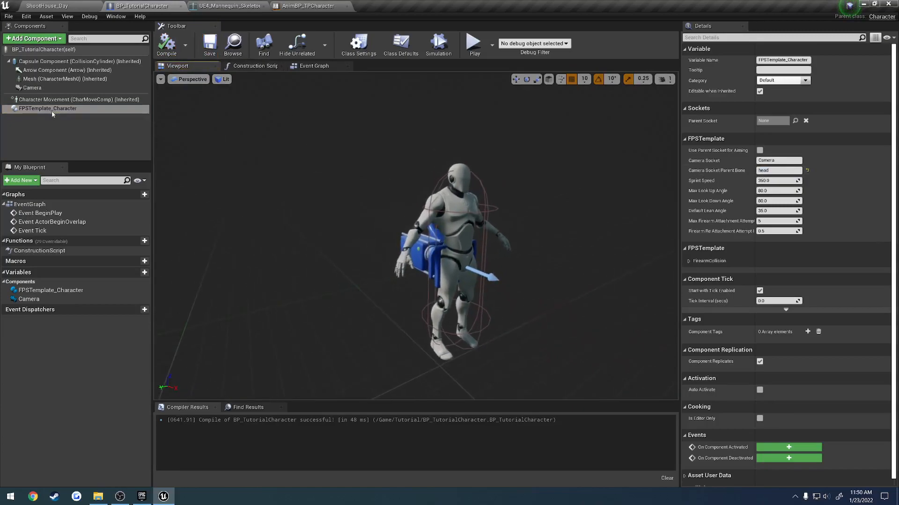
click(317, 67)
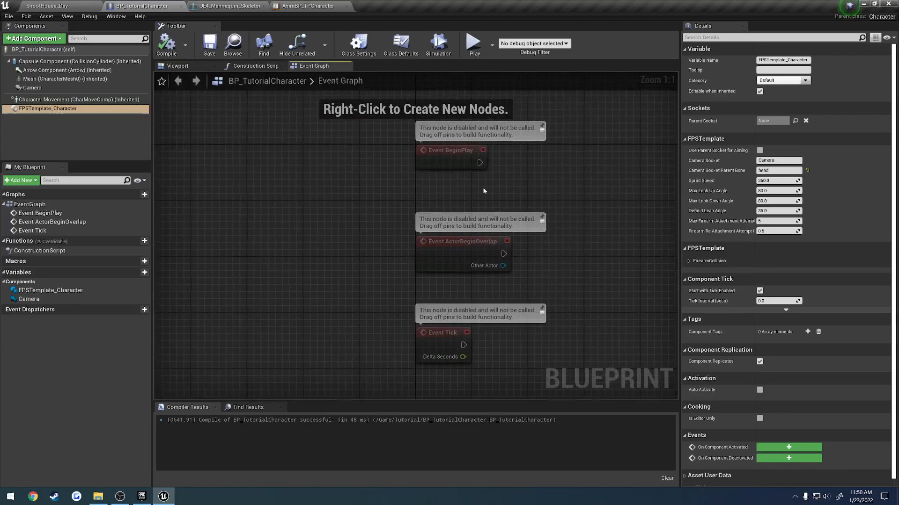
drag(488, 366, 300, 210)
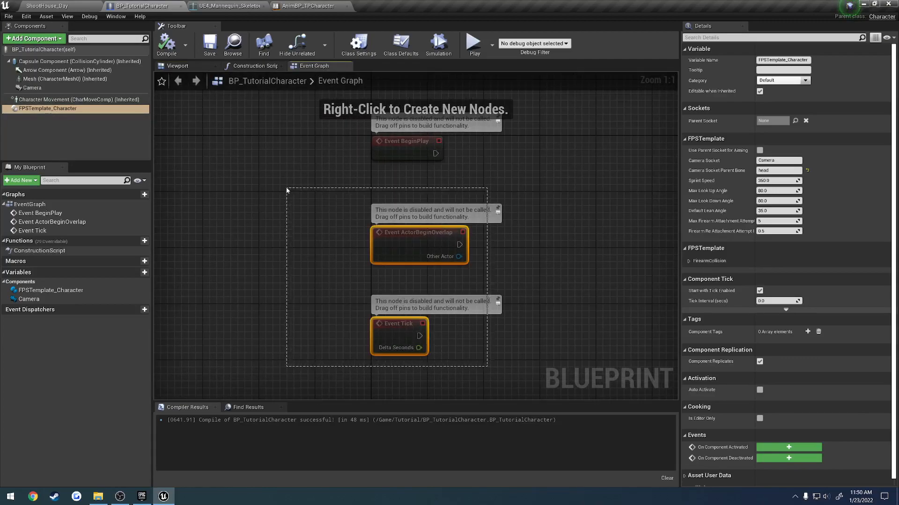
key(Delete)
key(Home)
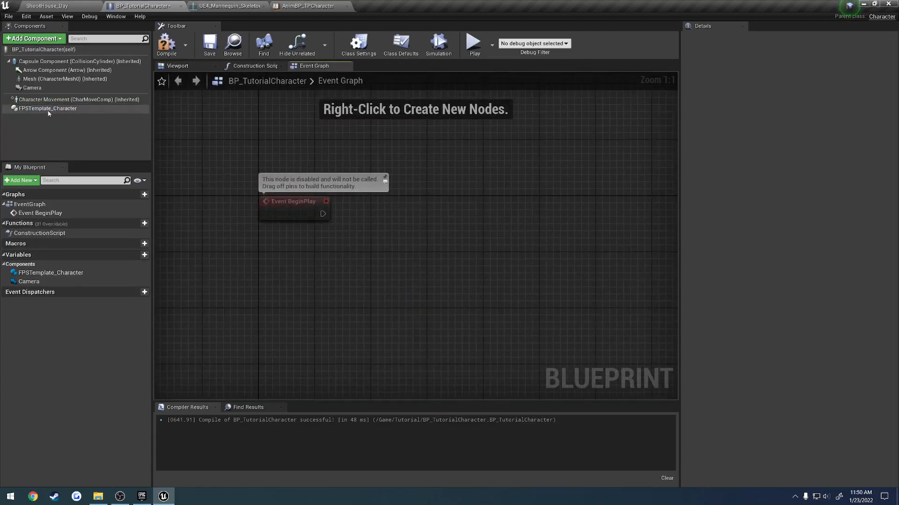
Add an Init call targeting the FPSTemplate_Character component and run it from Event BeginPlay.
drag(48, 112, 260, 226)
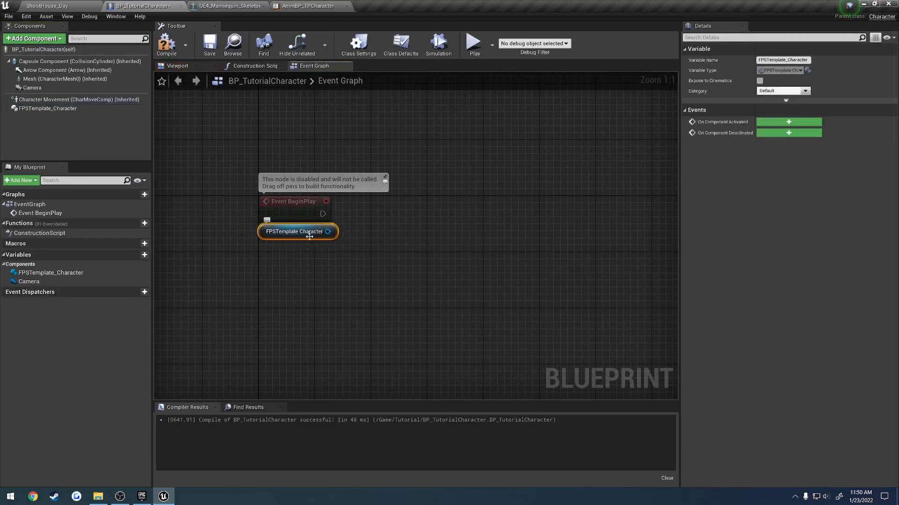
drag(328, 231, 378, 209)
text(in)
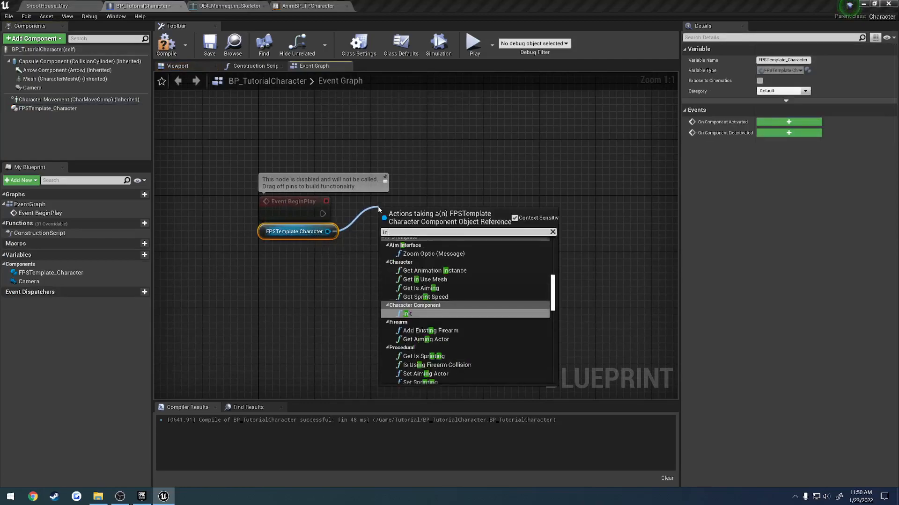
key(Return)
drag(386, 240, 390, 202)
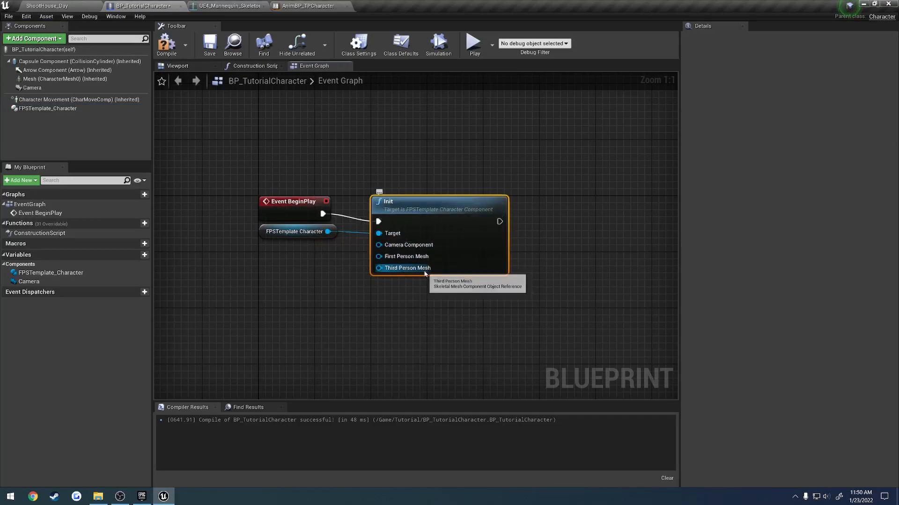
Wire Mesh into Init's First Person Mesh and Third Person Mesh inputs and Camera into Camera Component, then compile.
drag(51, 79, 402, 275)
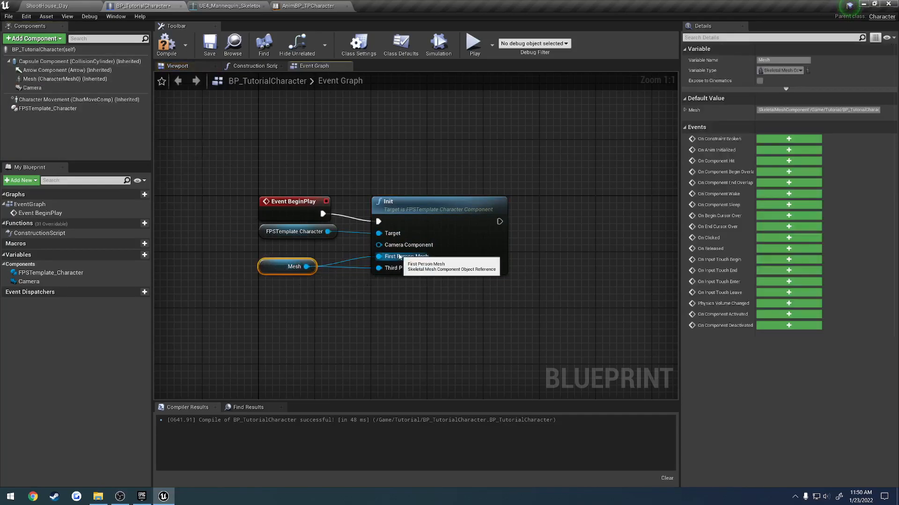
drag(65, 89, 284, 275)
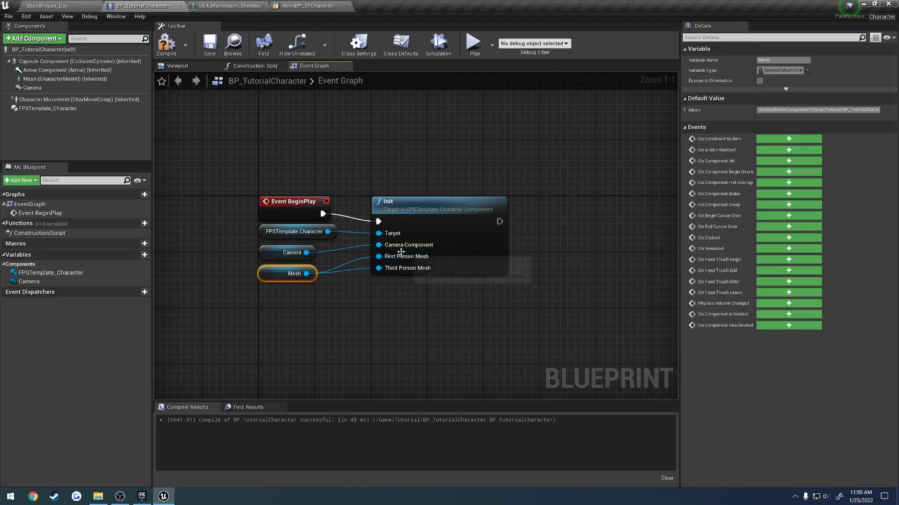
click(172, 47)
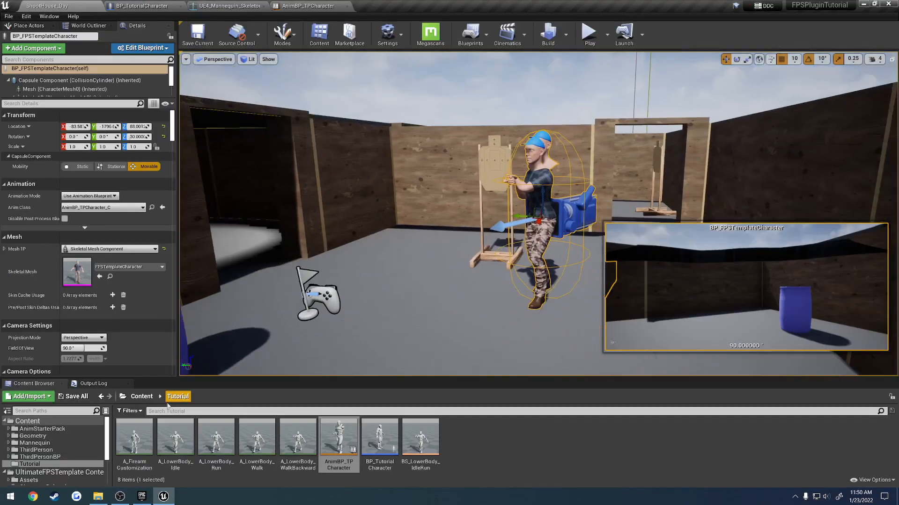
Open ThirdPersonExampleMap from the ThirdPersonBP Maps folder, saving the modified FPSTemplateCharacter_Skeleton, and select the ThirdPersonCharacter in the level.
click(49, 443)
click(52, 450)
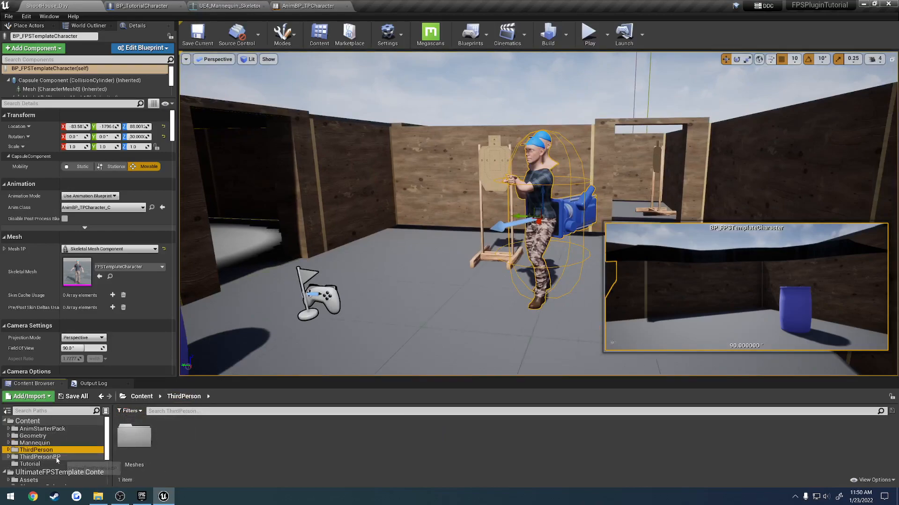
click(56, 458)
double_click(180, 447)
double_click(138, 442)
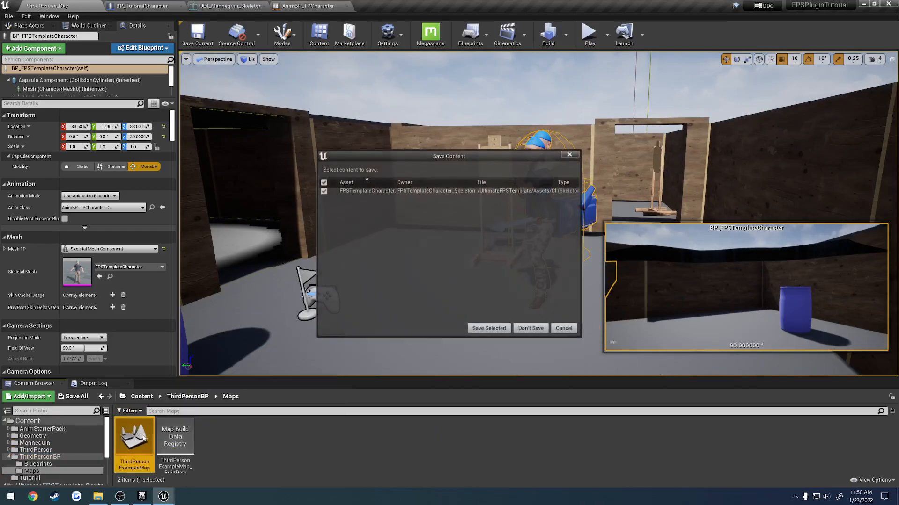
click(482, 330)
click(689, 250)
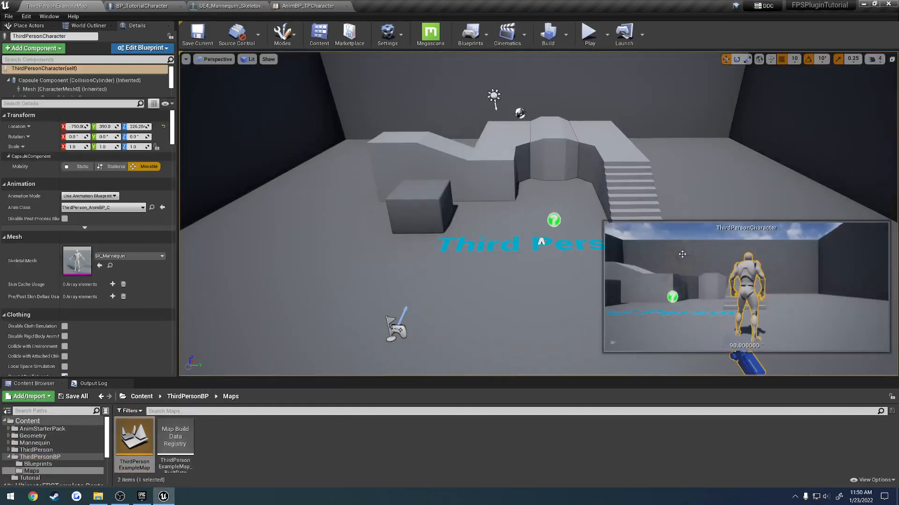
Replace the ThirdPersonCharacter in the level with a BP_TutorialCharacter from the Tutorial folder, placed on the floor beside the player start.
key(Delete)
click(398, 329)
right_drag(398, 329, 425, 328)
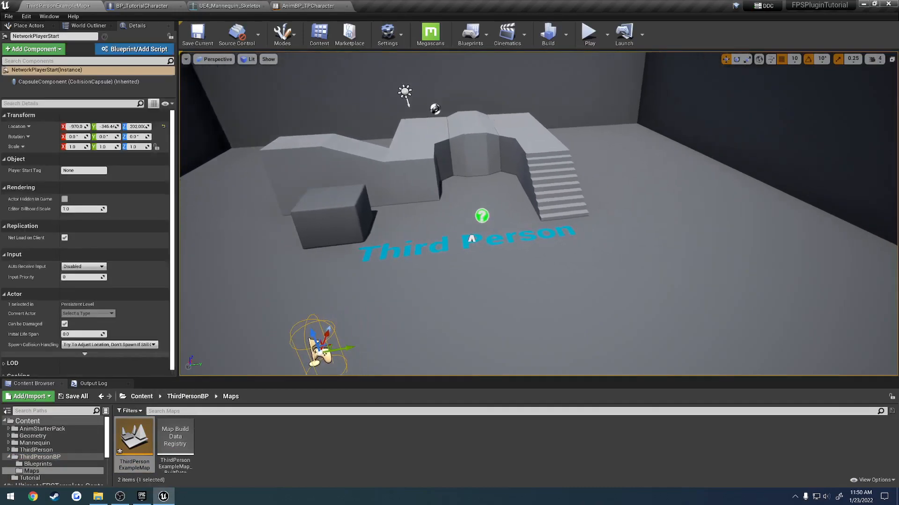
click(8, 457)
click(32, 463)
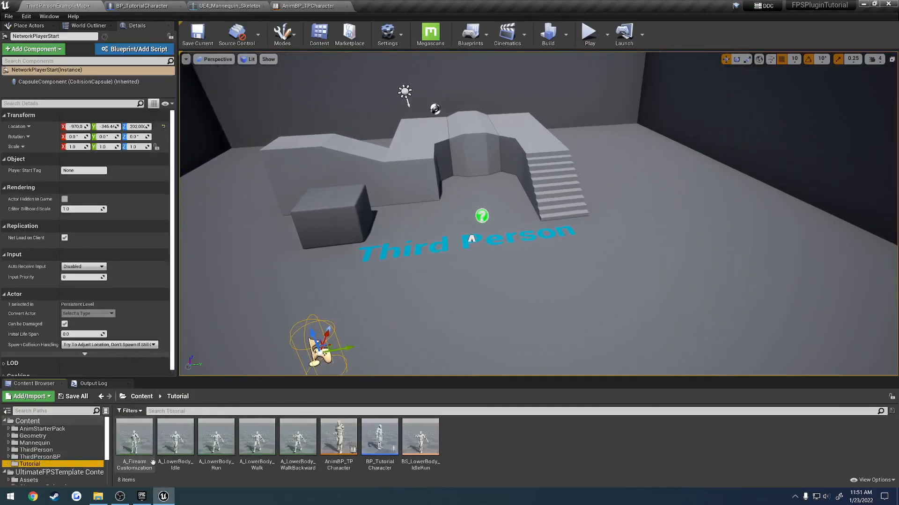
drag(384, 443, 600, 334)
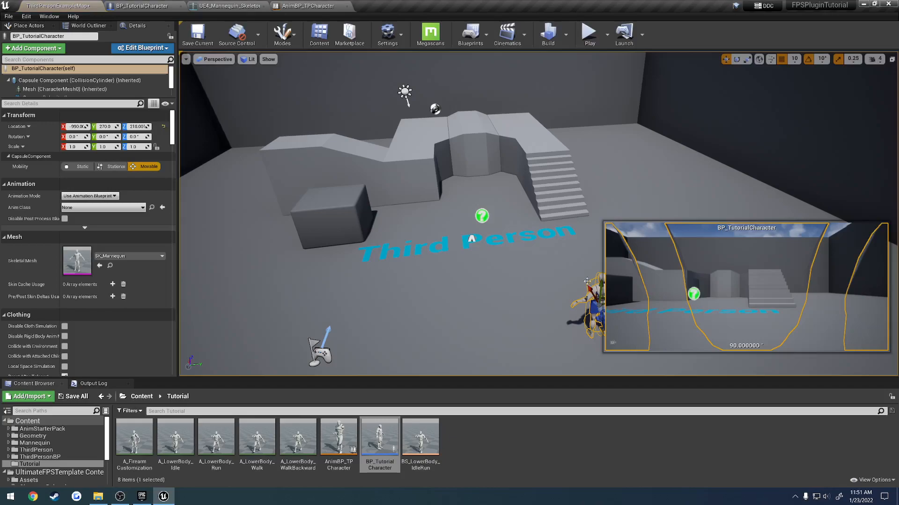
right_drag(600, 334, 636, 296)
Select the Mesh component in BP_TutorialCharacter's viewport and open its Anim Class choices.
click(149, 7)
click(177, 65)
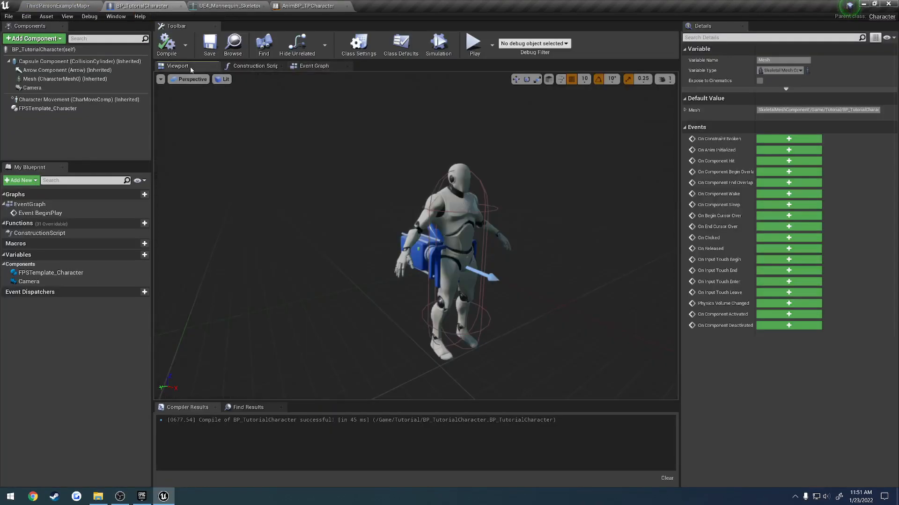
click(61, 78)
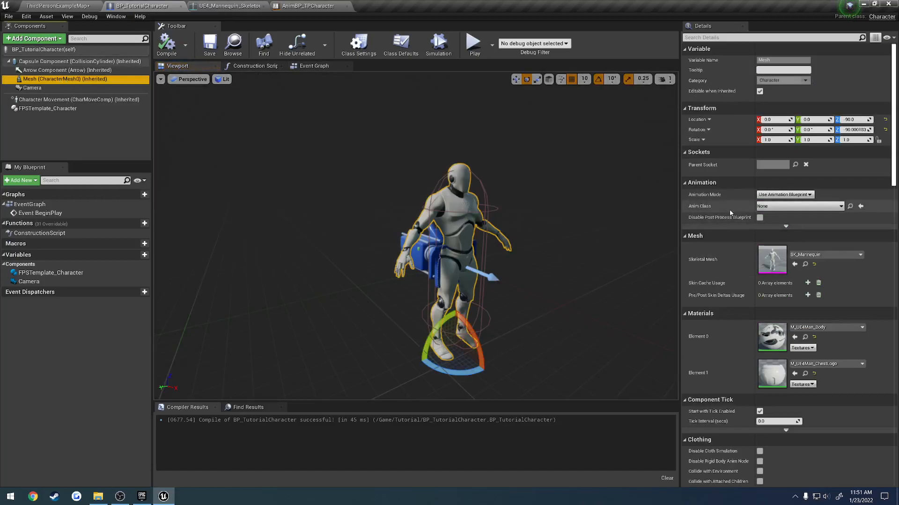
click(779, 207)
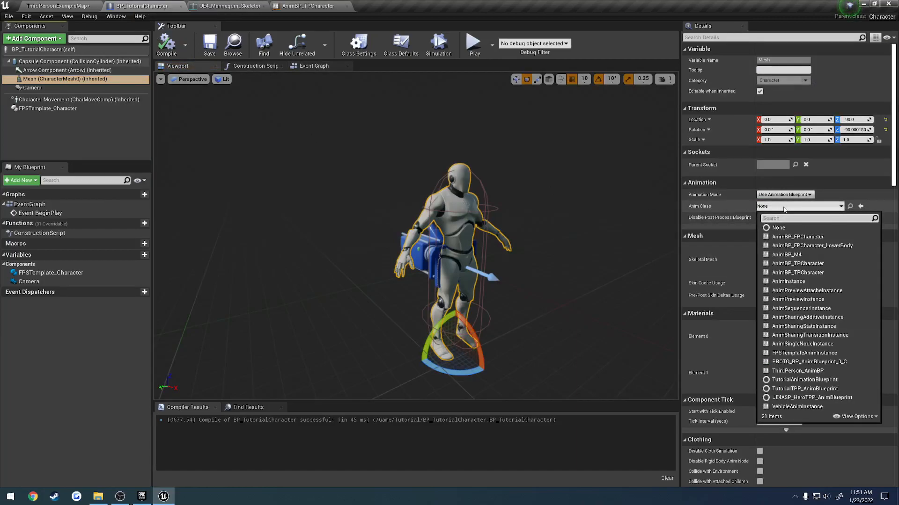
Locate the Tutorial folder's AnimBP_TPCharacter asset from its editor and rename it AnimBP_TutorialCharacter.
click(307, 6)
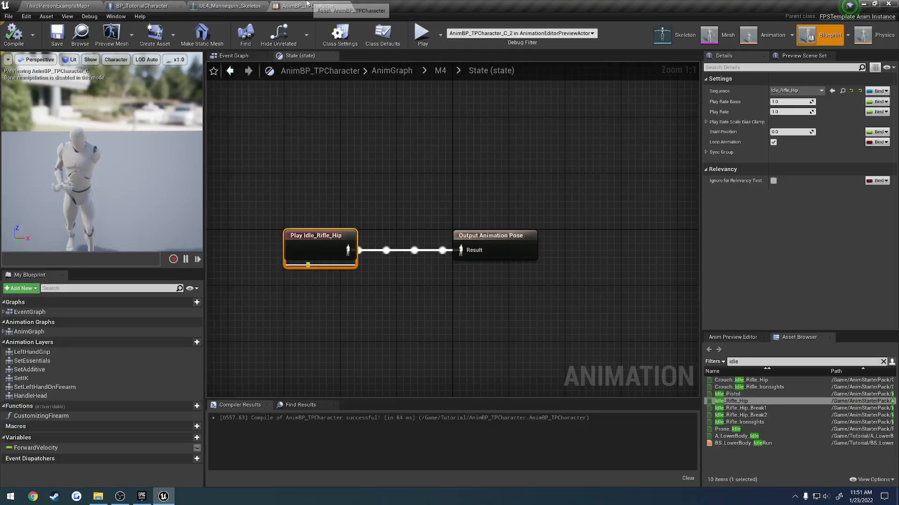
click(81, 32)
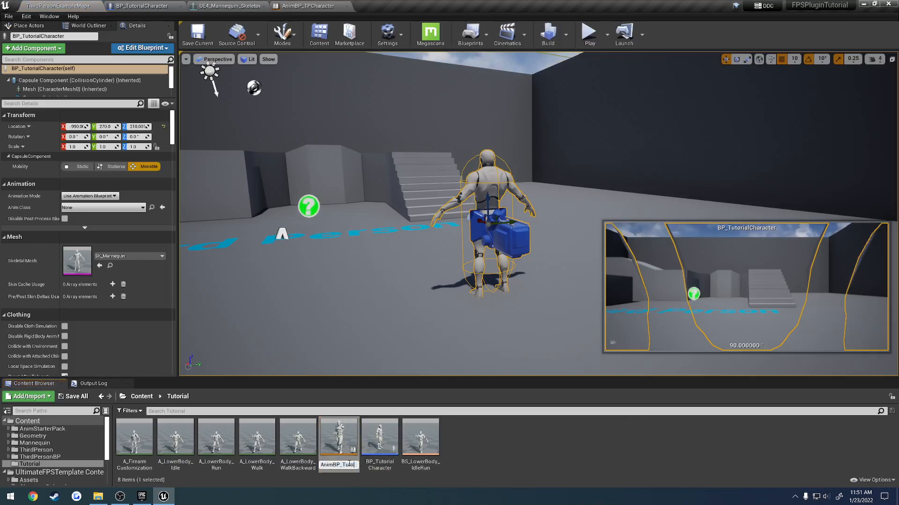
text(Character)
key(Return)
Assign AnimBP_TutorialCharacter as the Mesh component's Anim Class in BP_TutorialCharacter, then compile and save the Blueprint.
double_click(339, 437)
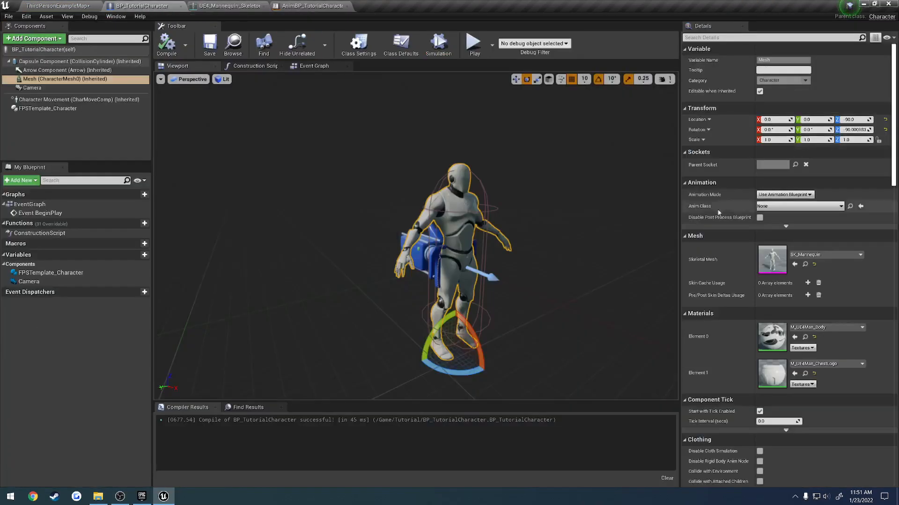
click(790, 207)
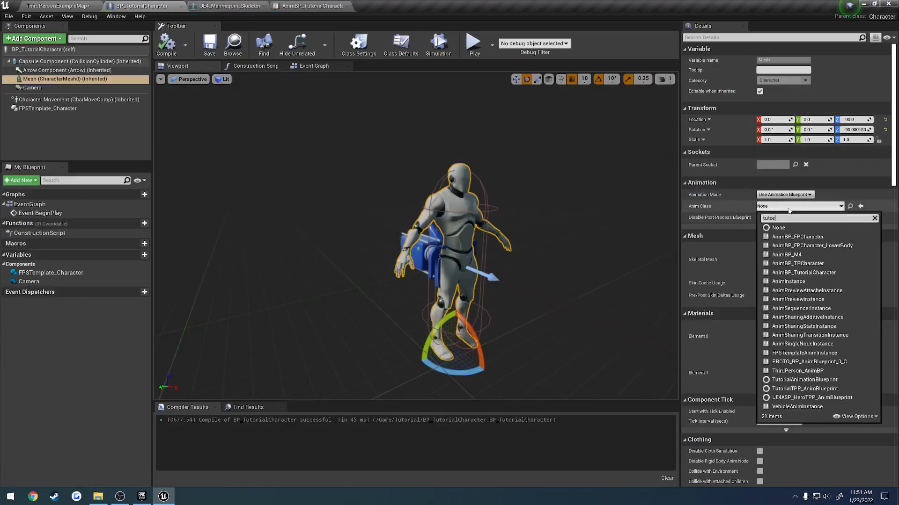
click(819, 237)
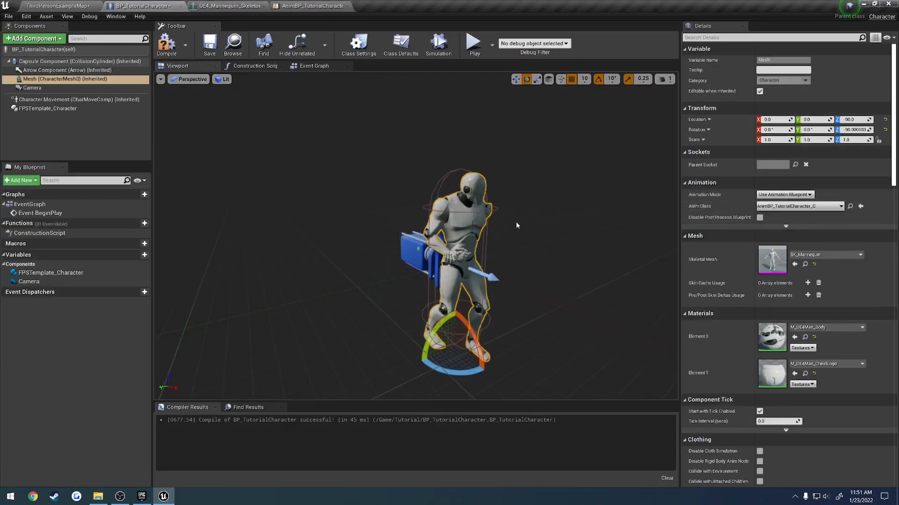
click(167, 45)
click(209, 45)
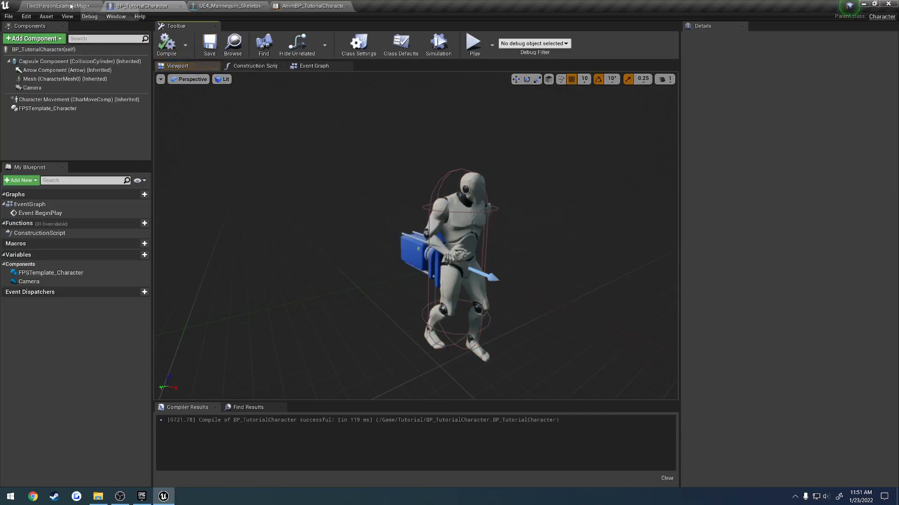
Play the example map in the viewport, stop it and look at the play mode and multiplayer options.
click(73, 6)
click(589, 33)
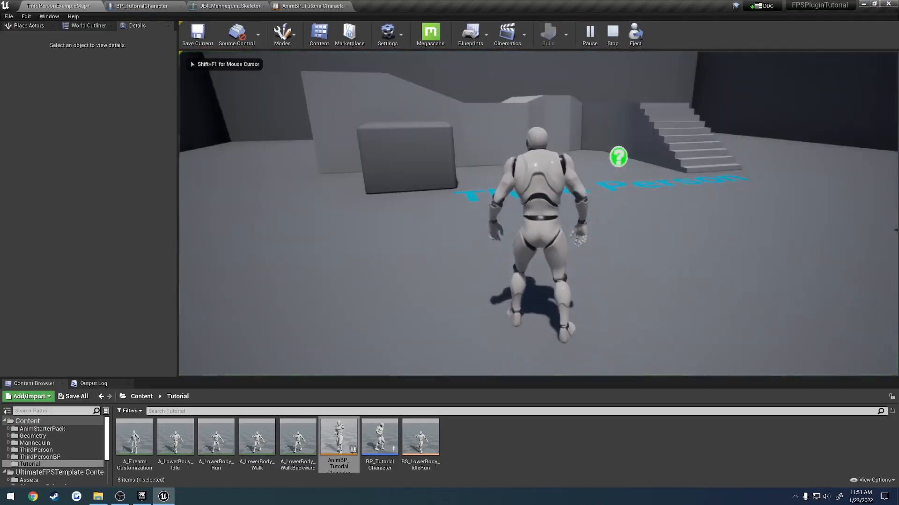
key(Escape)
click(607, 34)
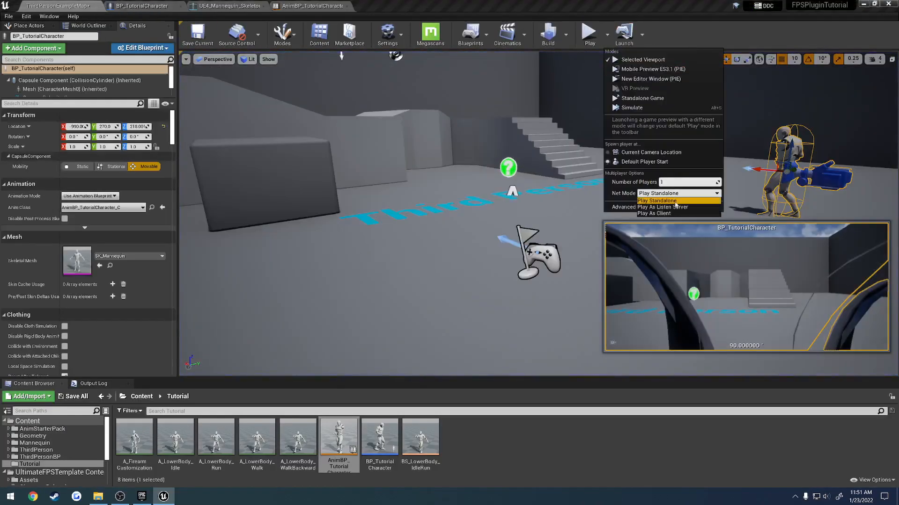
Filter the placed BP_TutorialCharacter's details by "poss" and set Auto Possess Player to Player 0.
click(787, 145)
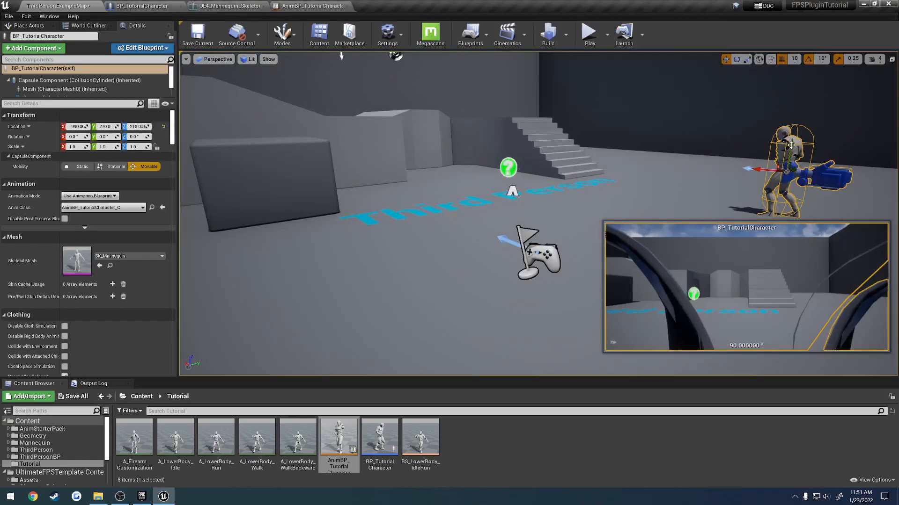
right_drag(791, 146, 812, 150)
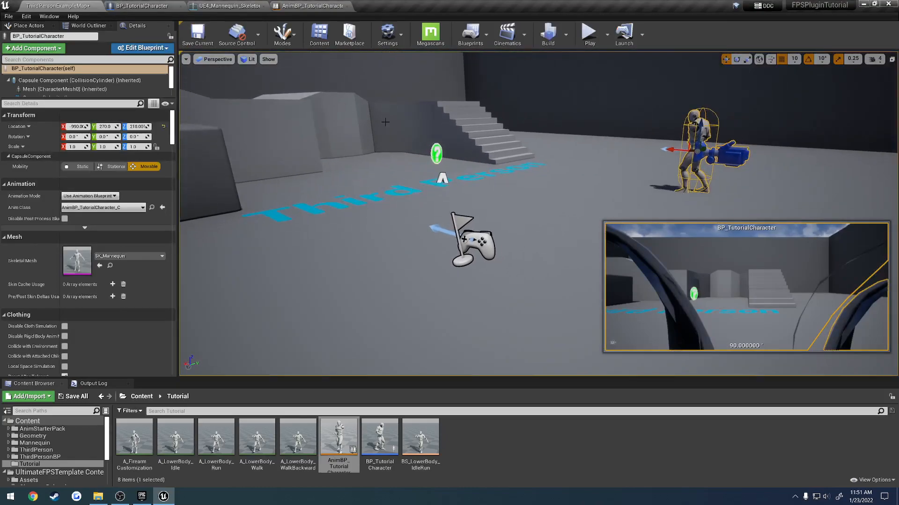
click(88, 104)
text(poss)
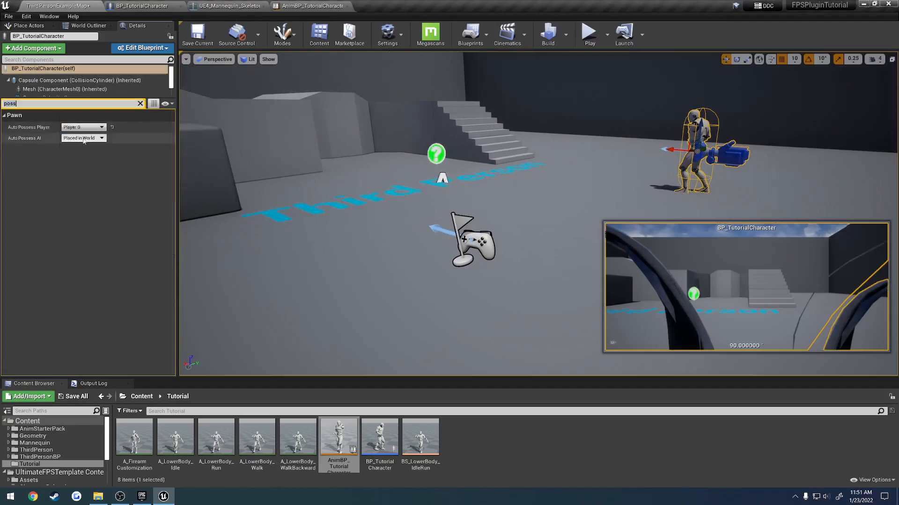
Play the map as BP_TutorialCharacter, eject from the pawn to examine the camera and surroundings, and stop the session.
click(589, 33)
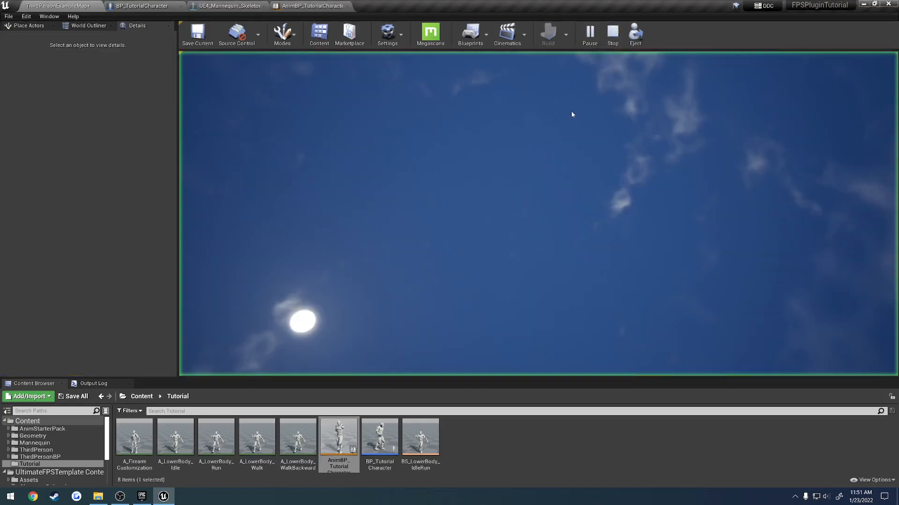
click(589, 224)
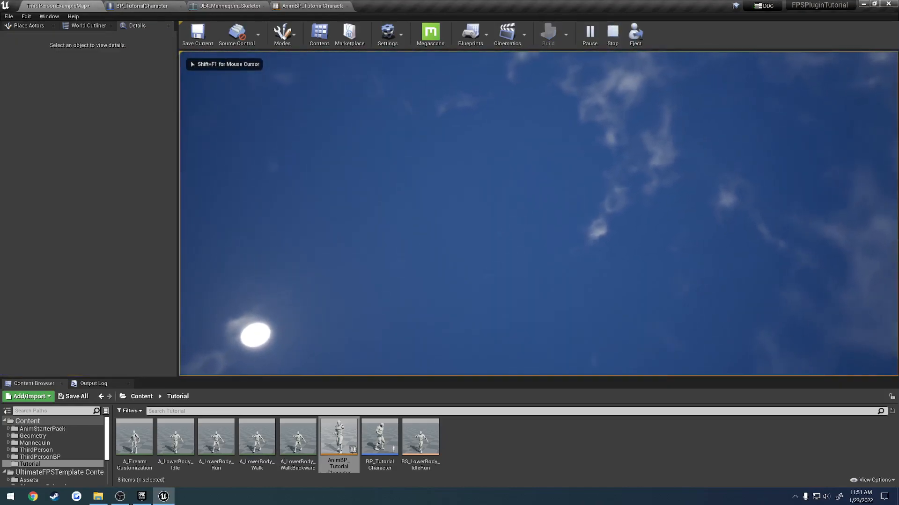
key(F8)
right_drag(534, 234, 640, 271)
key(s)
key(s)
key(w)
key(Escape)
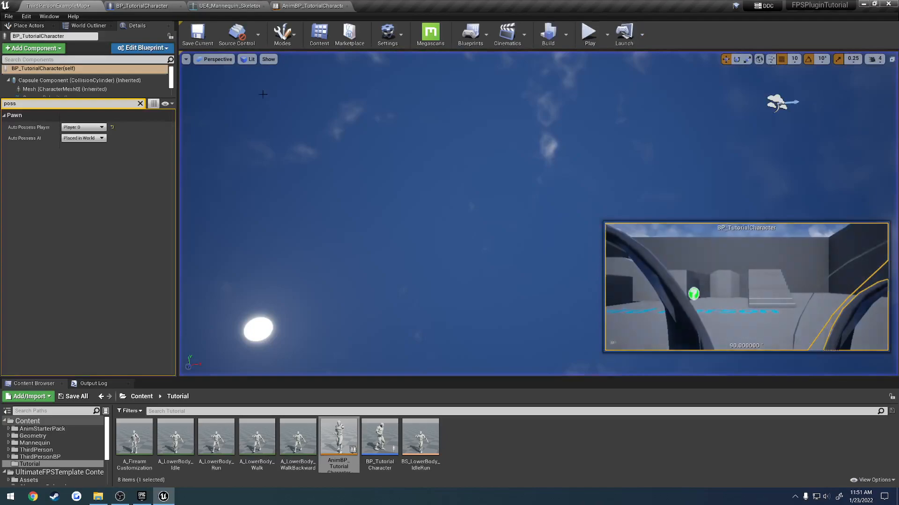
Enable Use Pawn Control Rotation on BP_TutorialCharacter's Camera component and compile the Blueprint.
click(142, 5)
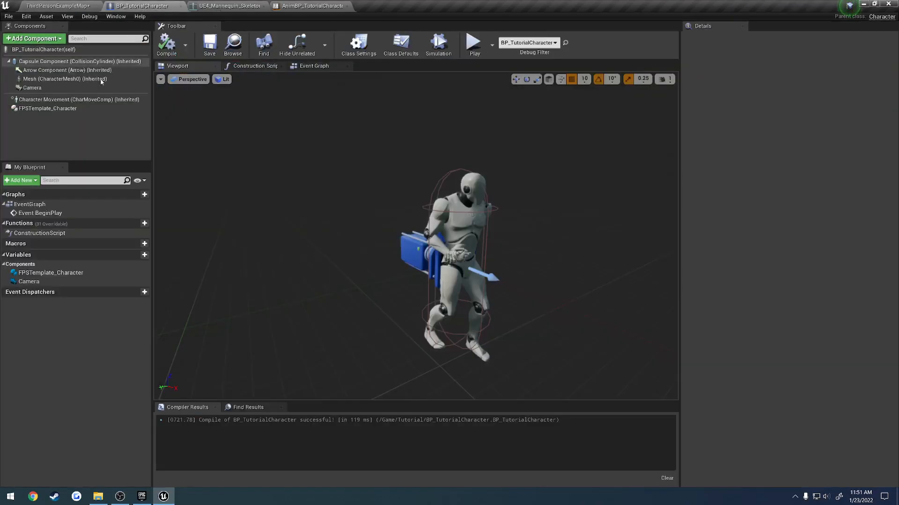
click(57, 87)
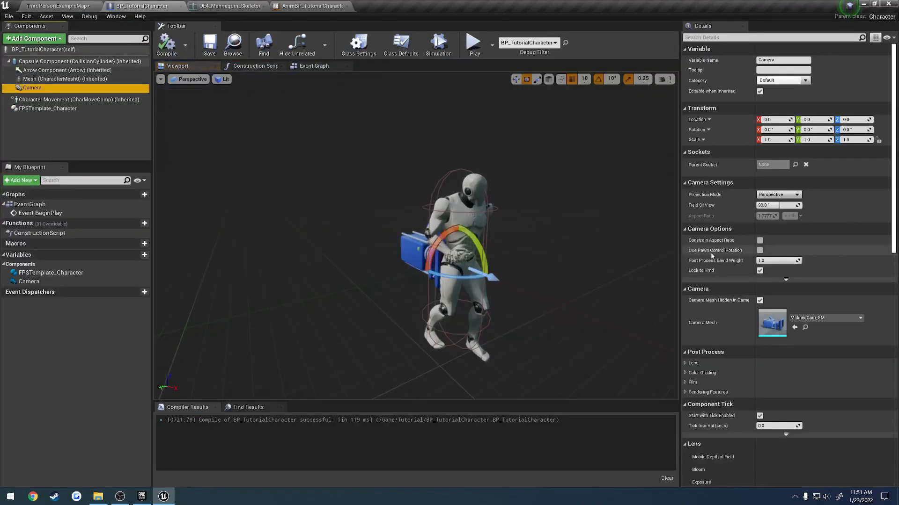
click(760, 250)
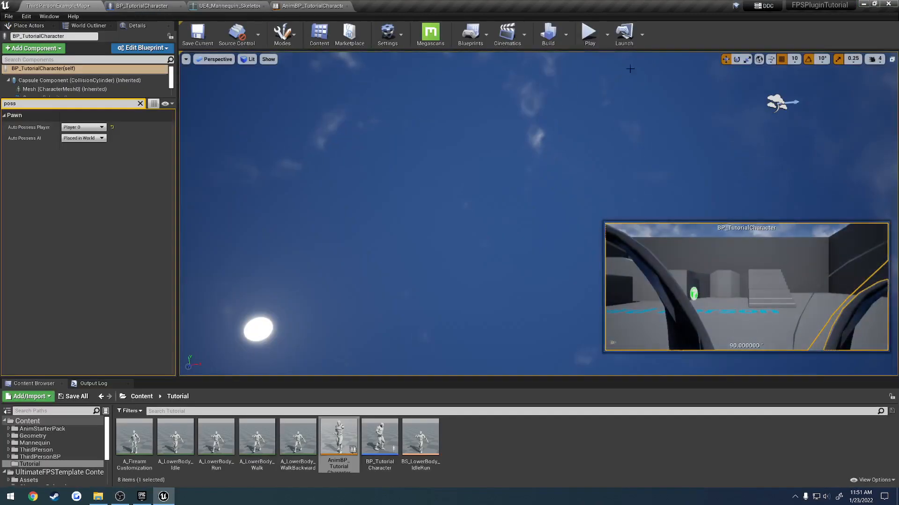
Play the map again, eject from the pawn to inspect the character's pose from several sides, and stop the session.
click(589, 33)
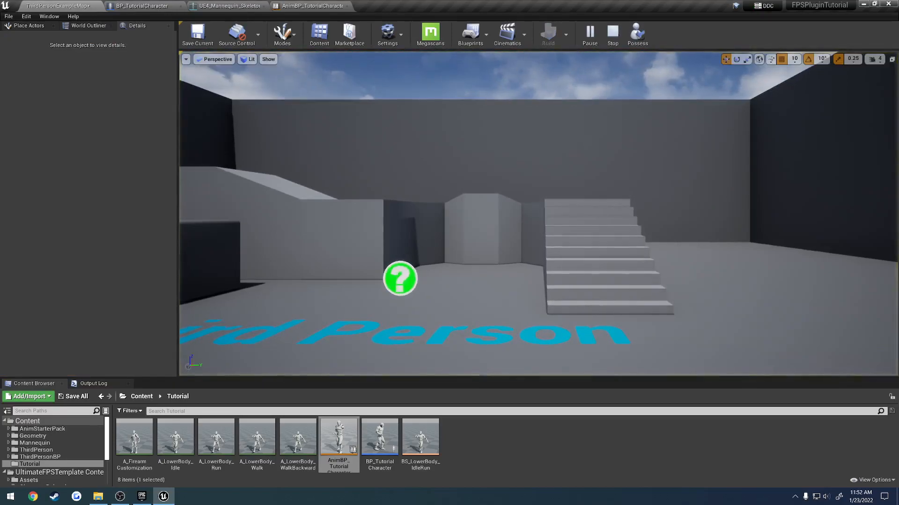
key(F8)
key(f)
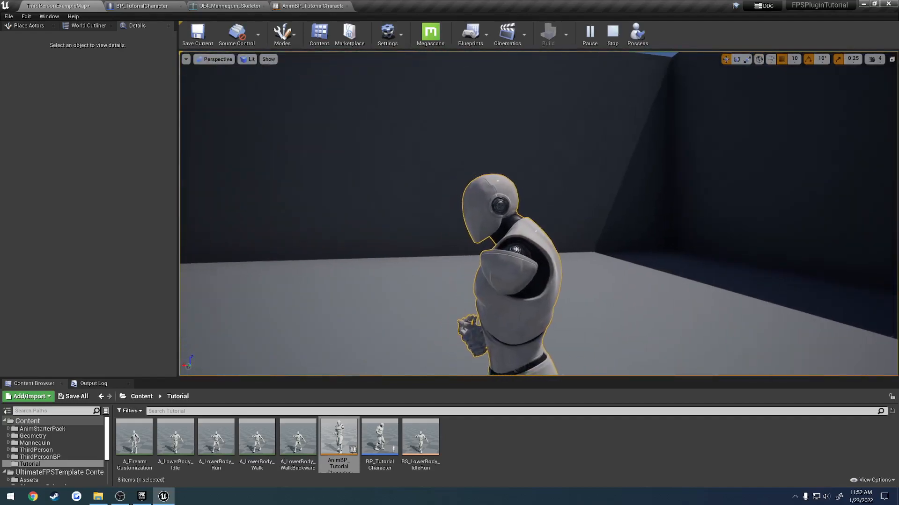
key(a)
right_drag(544, 210, 721, 215)
right_drag(488, 206, 508, 217)
key(s)
key(s)
right_drag(474, 189, 356, 211)
key(Escape)
key(s)
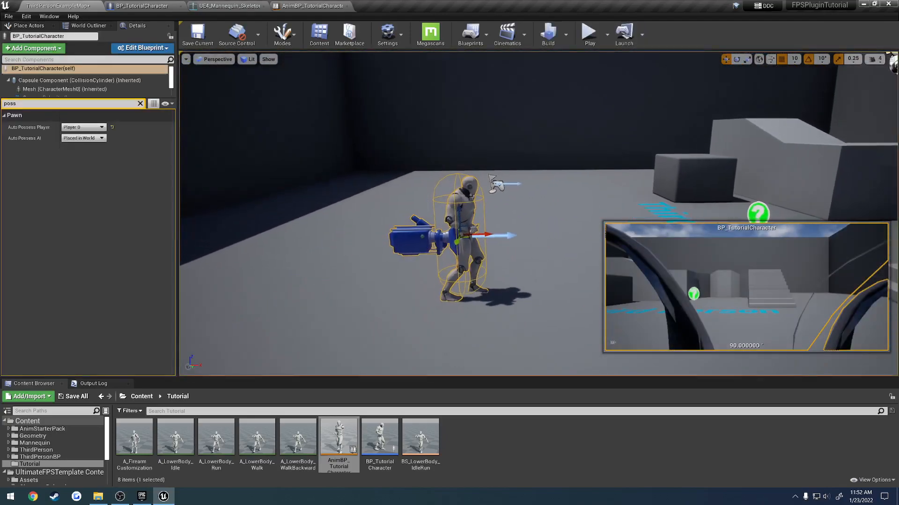
Clear the details filter and open the Event Graph of ThirdPersonCharacter from the ThirdPersonBP Blueprints folder.
click(140, 103)
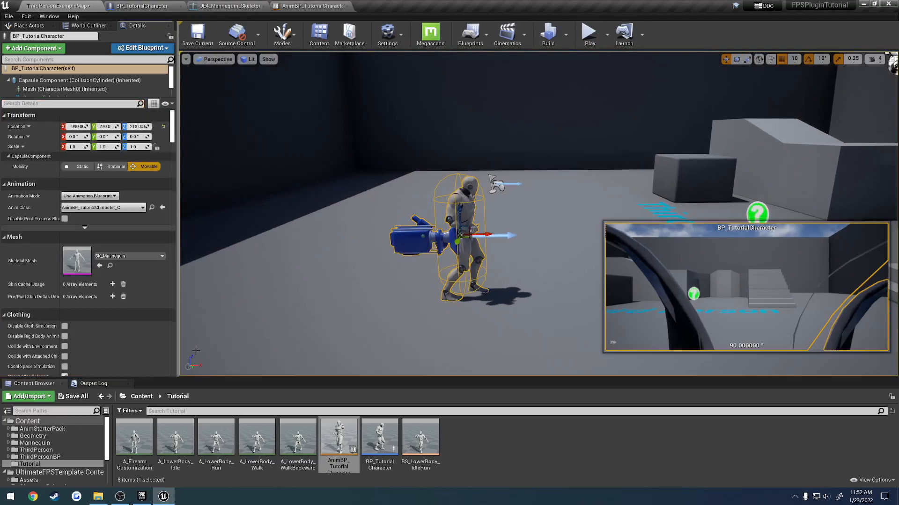
click(40, 457)
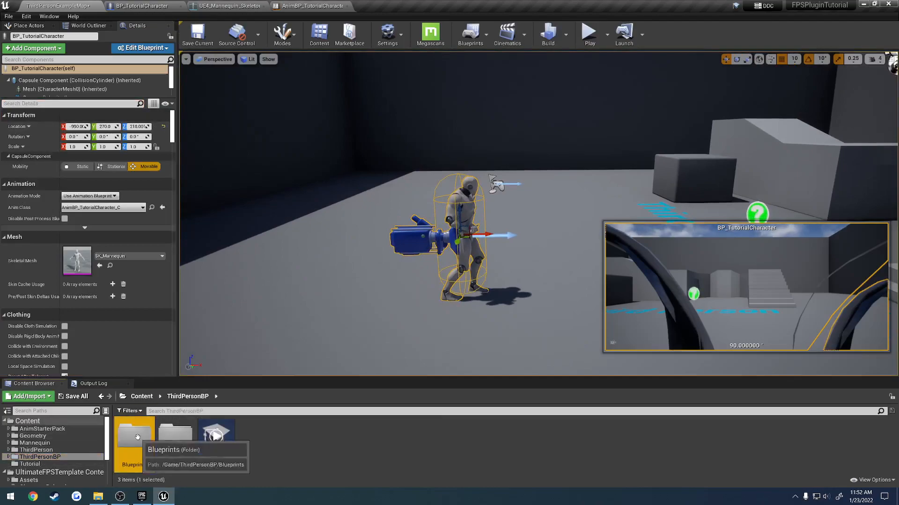
double_click(134, 437)
double_click(135, 438)
click(248, 66)
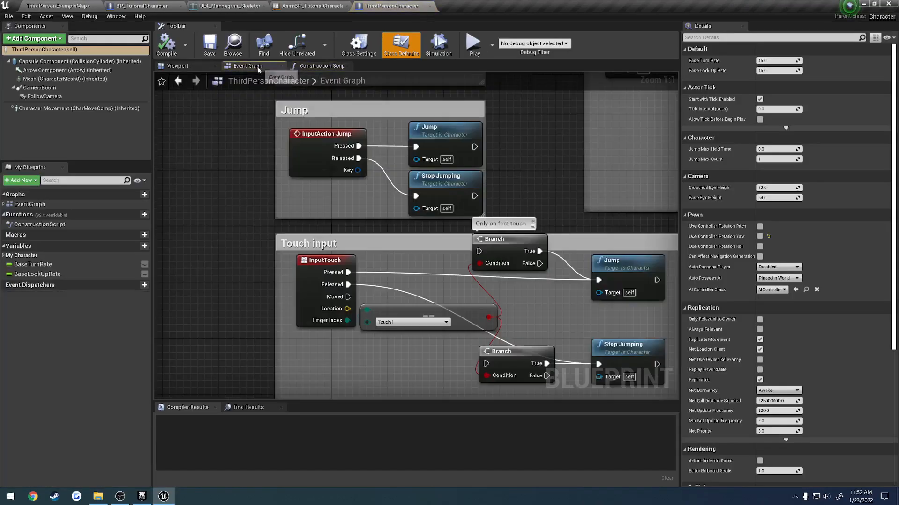
Select and copy the Gamepad input and Mouse input node groups in ThirdPersonCharacter's Event Graph.
scroll(362, 252, down, 3)
right_drag(388, 279, 382, 455)
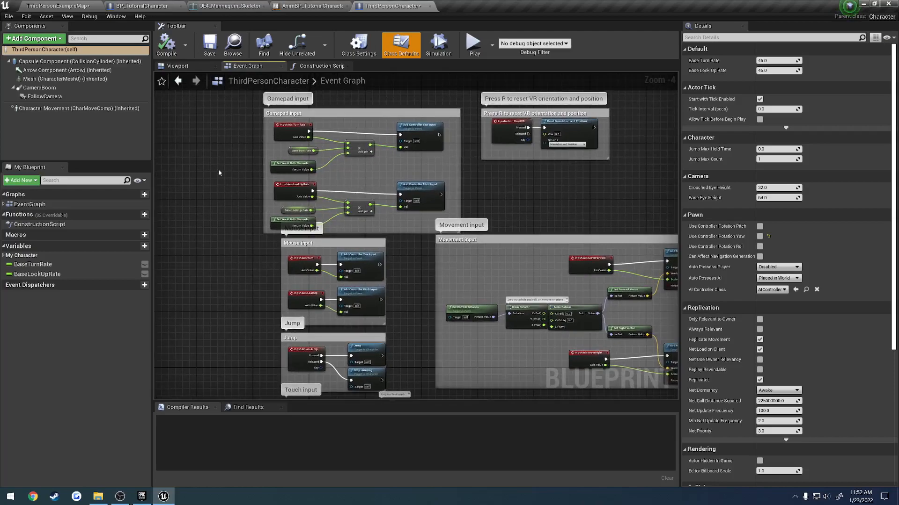
drag(236, 104, 431, 273)
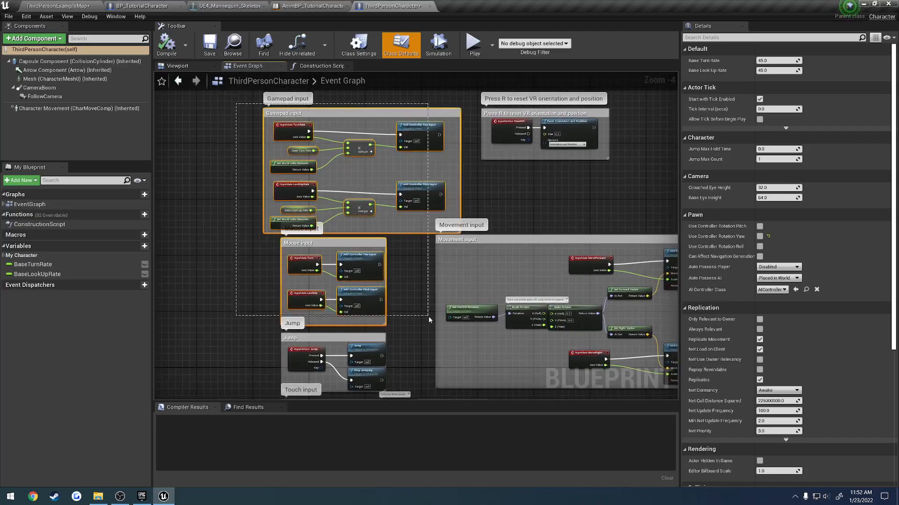
drag(428, 316, 430, 320)
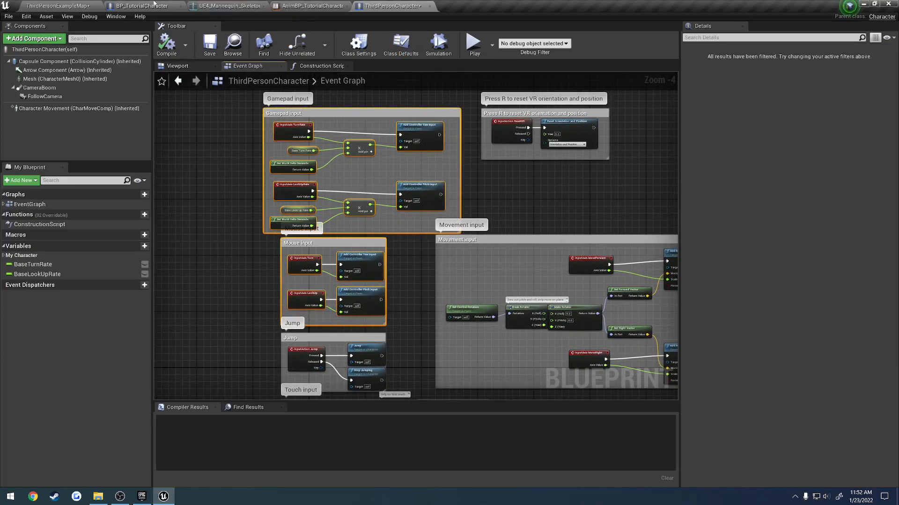
Paste the Gamepad and Mouse input groups into BP_TutorialCharacter's Event Graph, move them closer to the BeginPlay nodes and compile.
click(154, 4)
click(311, 66)
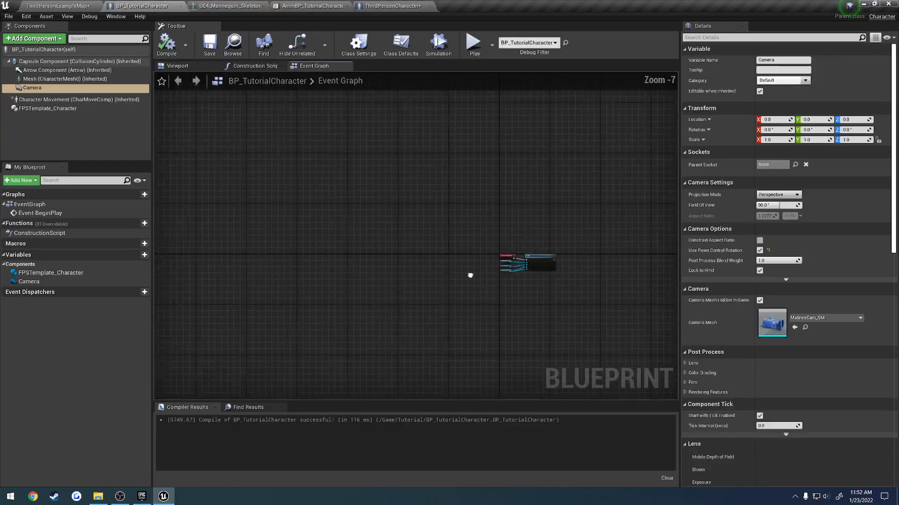
key(ctrl+v)
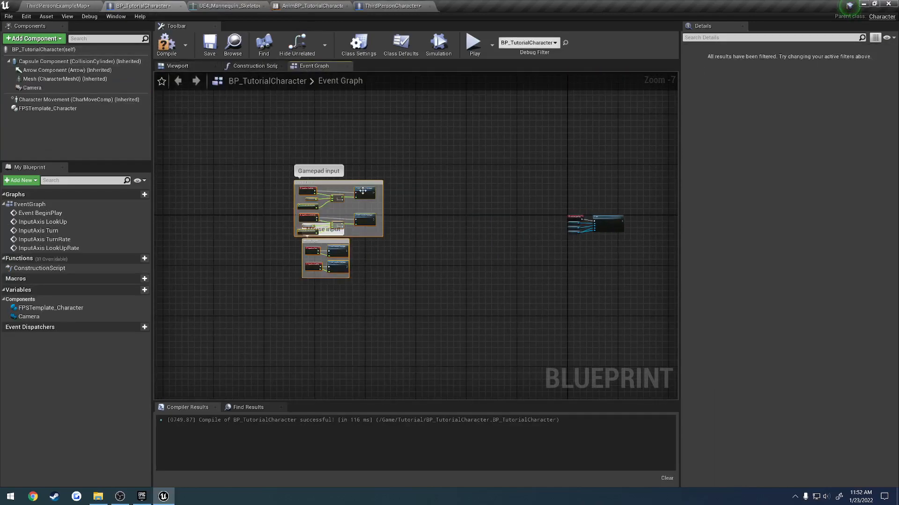
drag(361, 201, 523, 219)
scroll(524, 219, up, 3)
right_drag(531, 234, 361, 209)
click(167, 45)
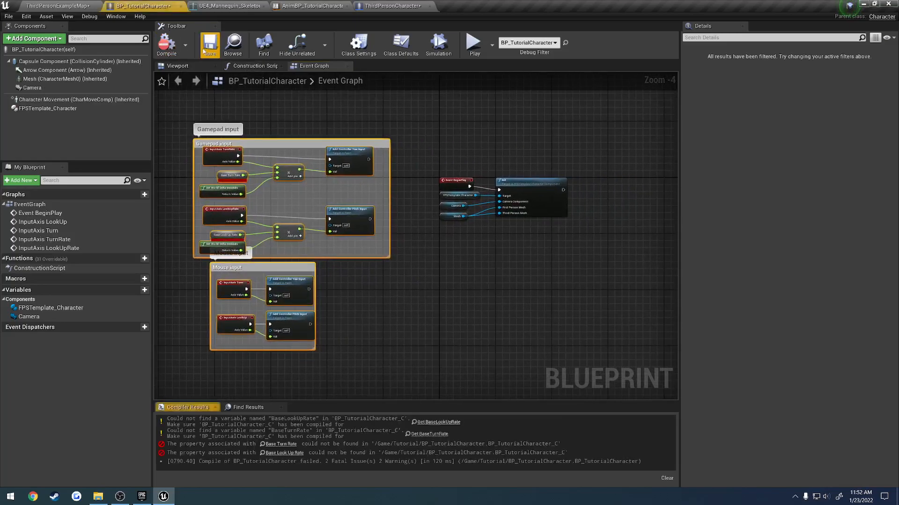
Remove the Base Turn Rate, multiply and Get World Delta Seconds nodes from the TurnRate chain in the Gamepad input group.
click(209, 45)
scroll(299, 229, up, 4)
right_drag(222, 197, 356, 221)
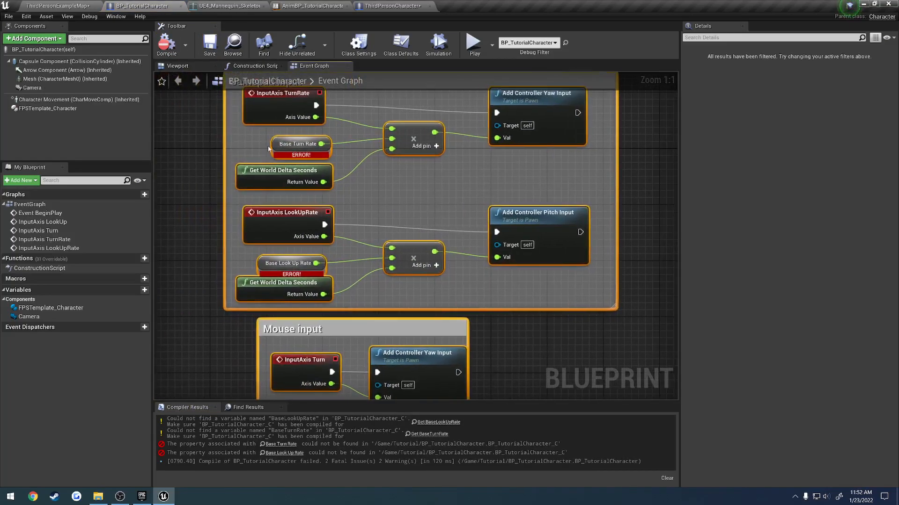
click(275, 144)
key(Delete)
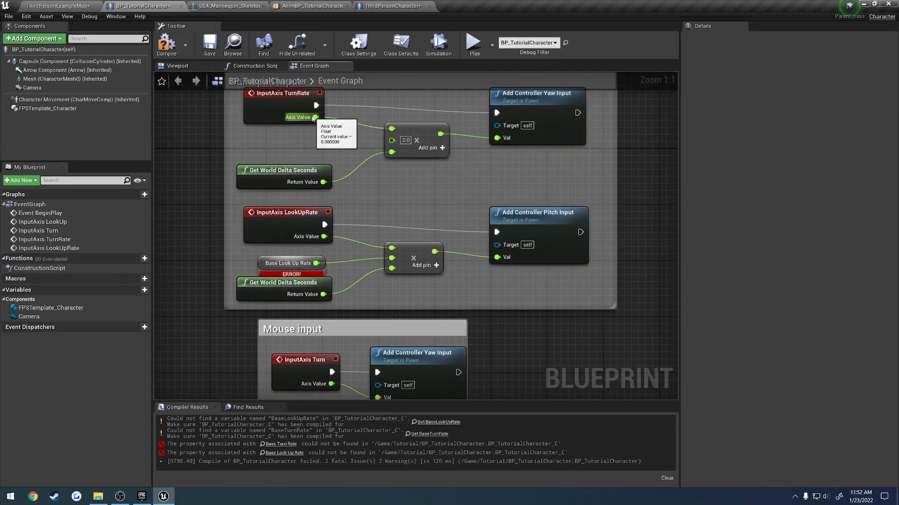
right_drag(335, 136, 335, 176)
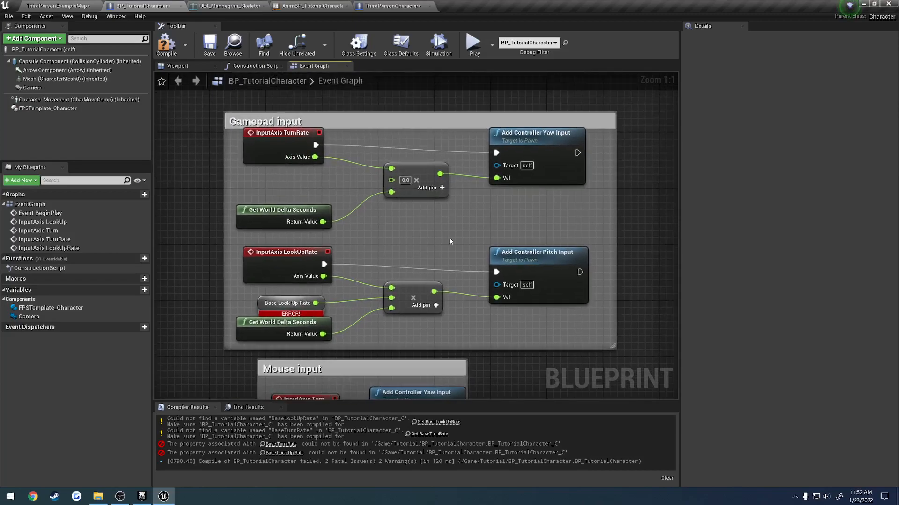
drag(452, 239, 295, 190)
key(Delete)
drag(315, 157, 351, 164)
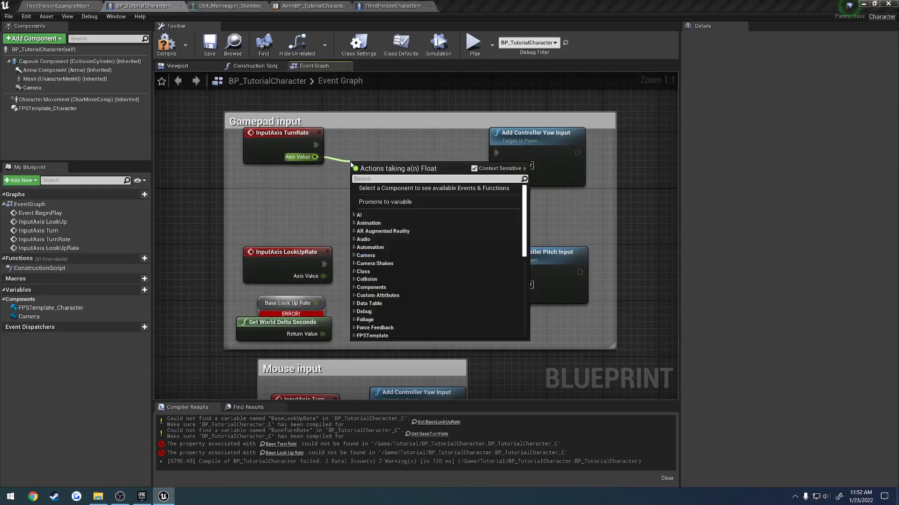
text(!=)
key(Return)
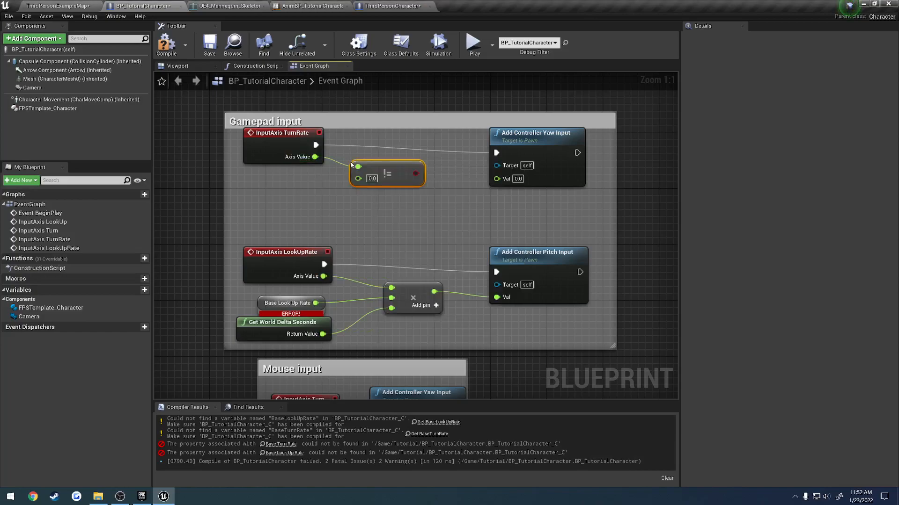
mouse_move(396, 166)
mouse_down()
mouse_move(375, 159)
mouse_move(409, 167)
mouse_up()
text(b)
click(386, 170)
key(Delete)
Wire the TurnRate and LookUpRate axis values straight into their Add Controller Input nodes and remove the remaining rate nodes.
drag(315, 157, 436, 154)
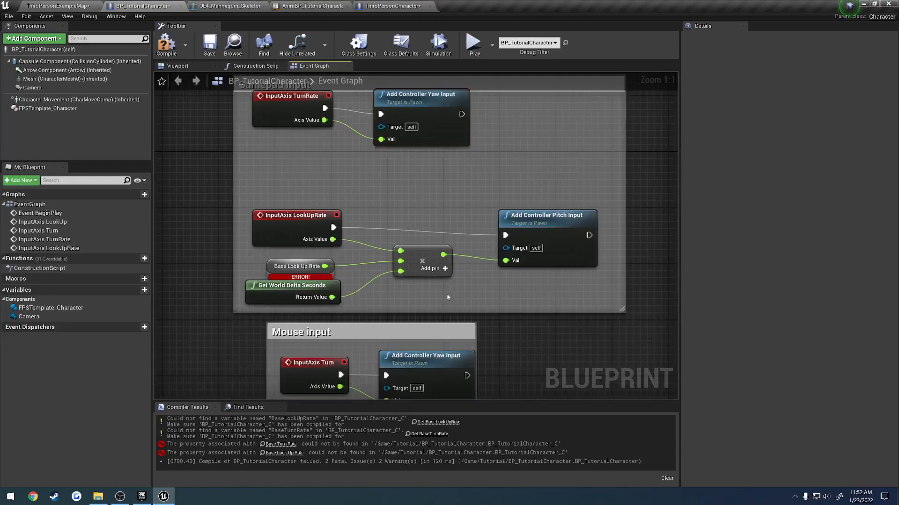
key(Delete)
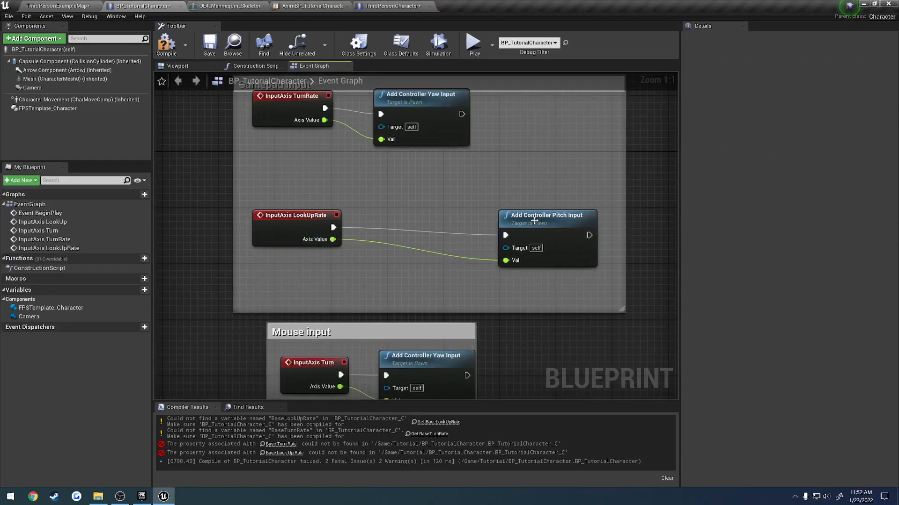
drag(534, 221, 402, 219)
Delete the entire Gamepad input group with all its nodes from BP_TutorialCharacter's Event Graph.
right_drag(411, 190, 416, 345)
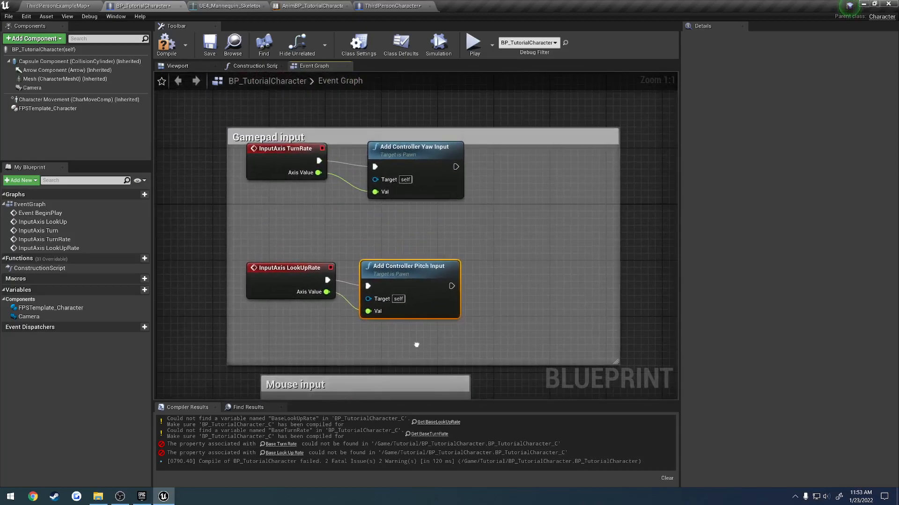
drag(619, 348, 205, 110)
key(Delete)
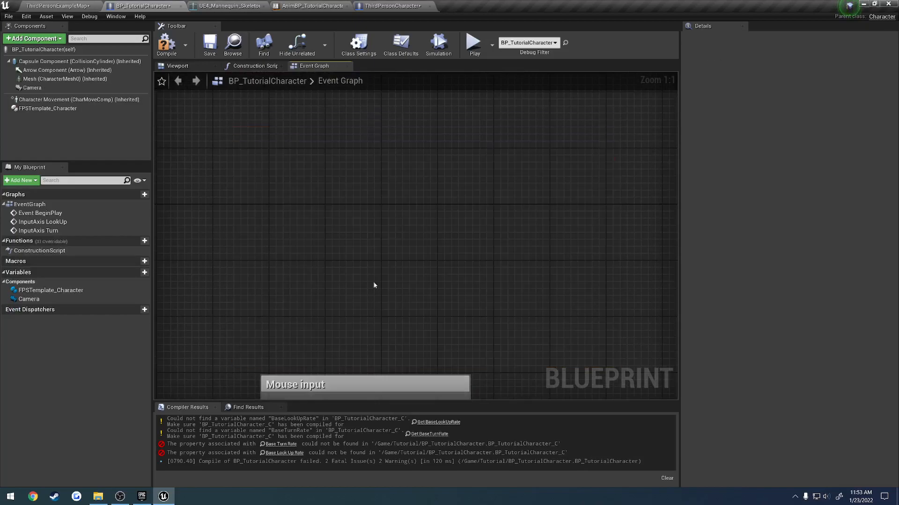
Tidy the Add Controller Pitch Input node inside the Mouse input group, then compile and save BP_TutorialCharacter.
right_drag(373, 283, 291, 169)
scroll(395, 234, down, 1)
right_drag(395, 234, 427, 164)
click(373, 288)
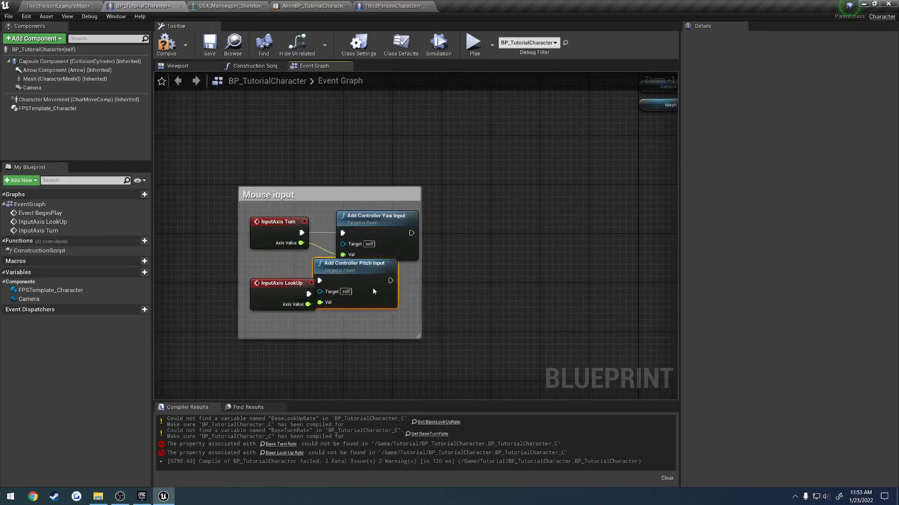
click(175, 49)
click(210, 45)
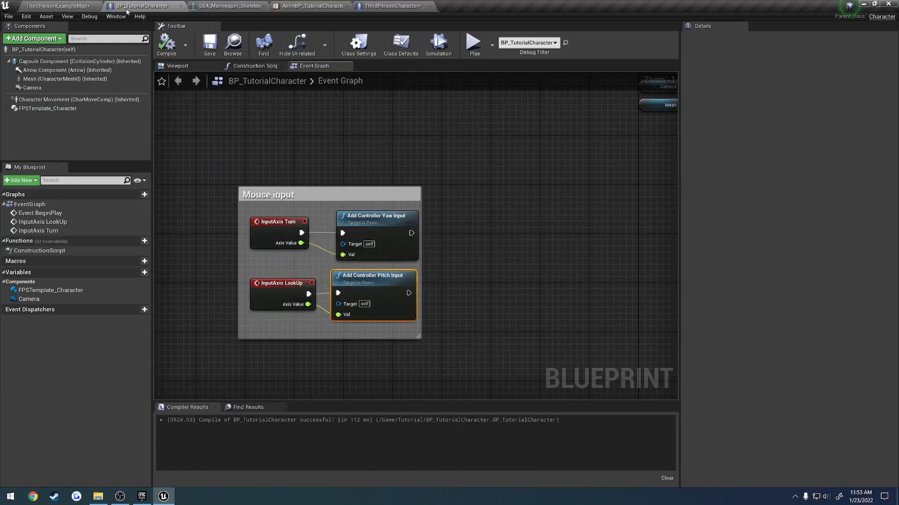
Play ThirdPersonExampleMap, test looking around with the mouse, and stop the session.
click(61, 6)
click(590, 35)
click(624, 169)
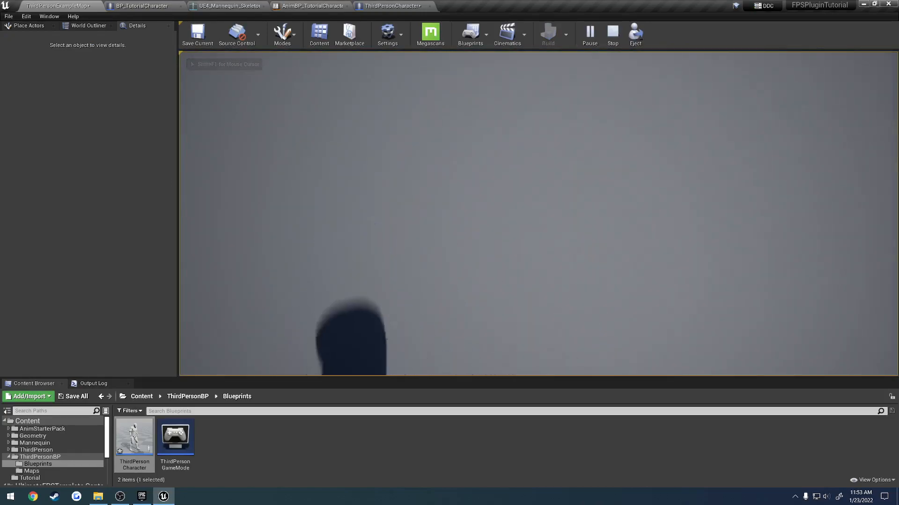
key(Escape)
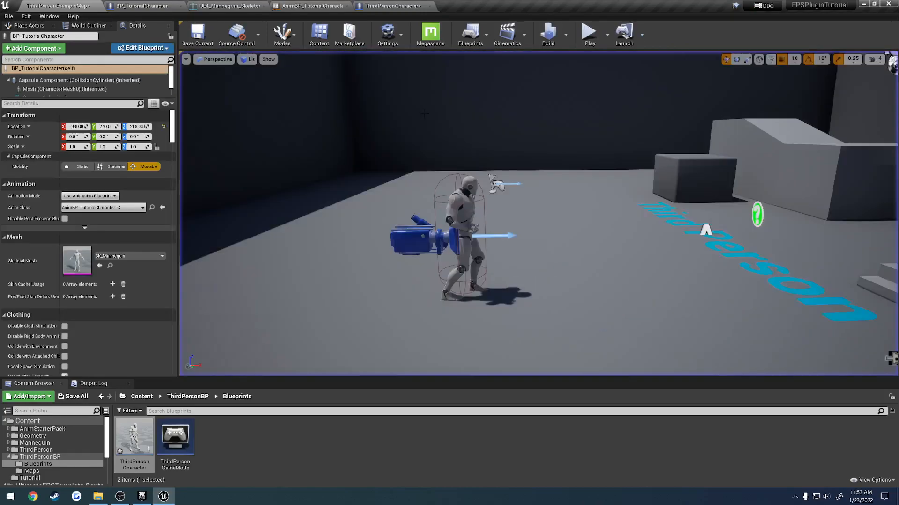
Select and copy the Movement input node group in ThirdPersonCharacter's Event Graph.
click(140, 6)
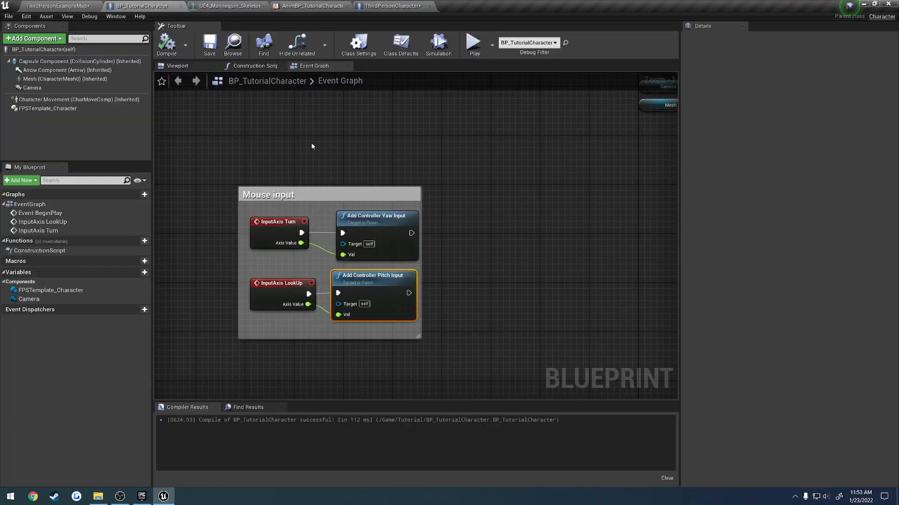
click(396, 5)
right_drag(507, 211, 387, 126)
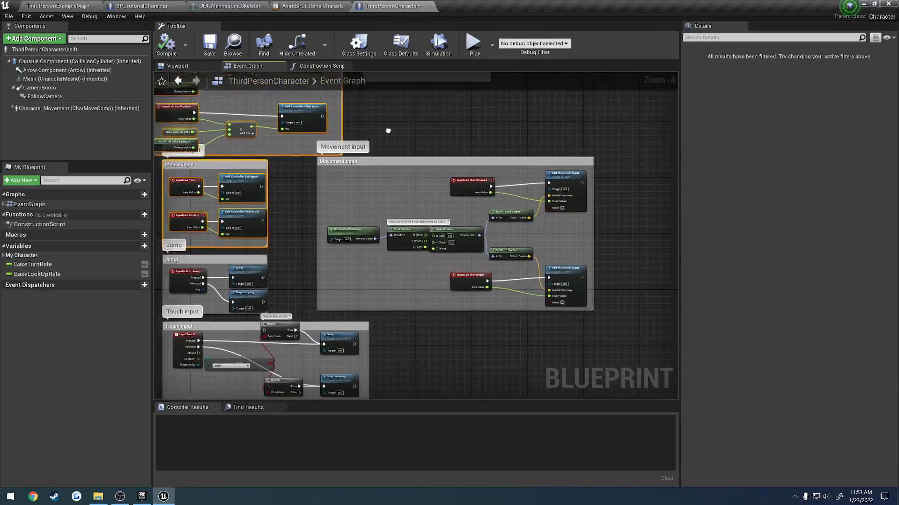
scroll(349, 120, up, 1)
scroll(405, 157, up, 1)
right_drag(406, 158, 369, 116)
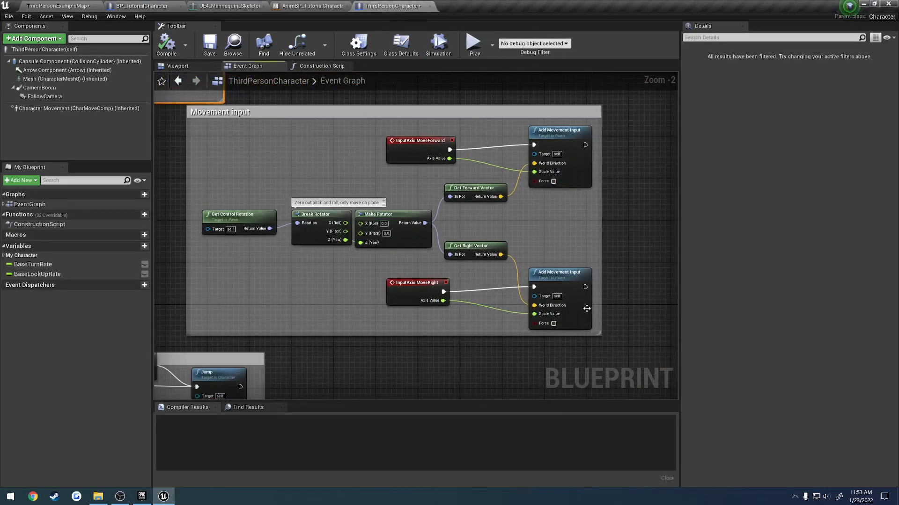
drag(495, 218, 277, 100)
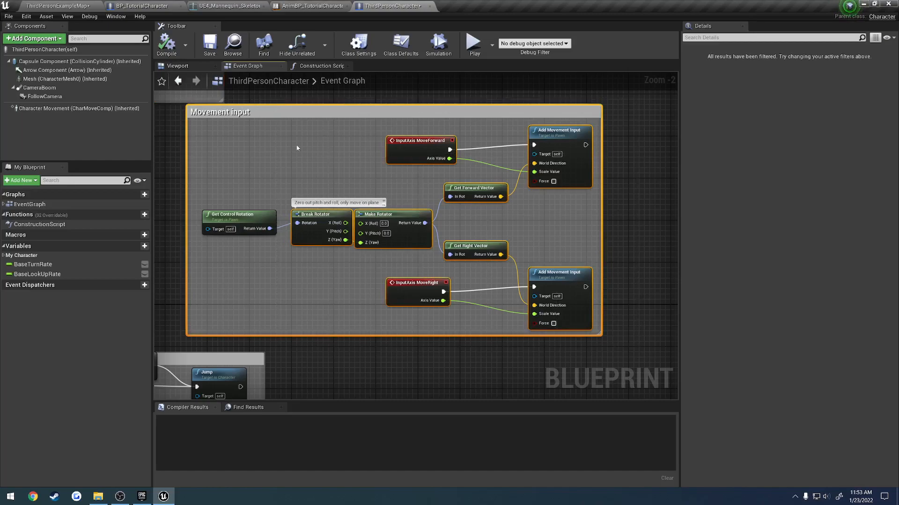
key(ctrl+c)
Paste the Movement input group below Mouse input in BP_TutorialCharacter's Event Graph, then compile and save.
click(142, 5)
scroll(349, 260, down, 2)
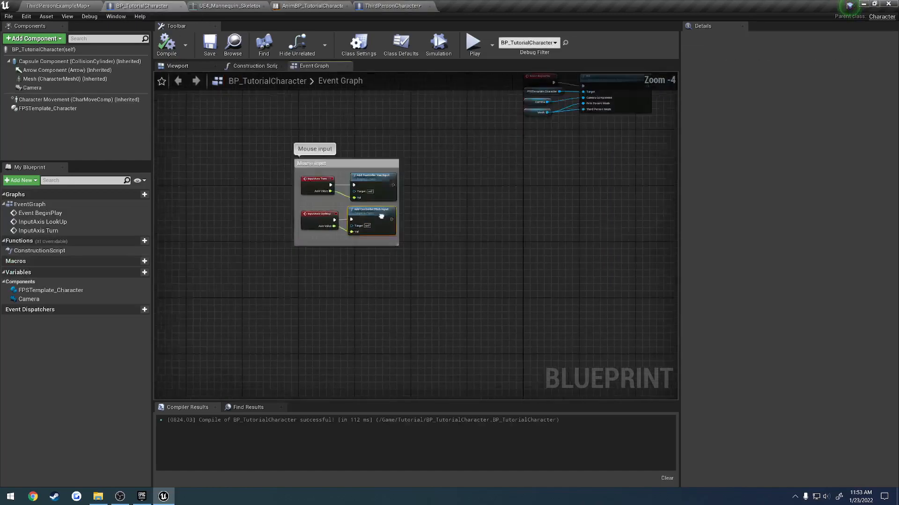
key(ctrl+v)
drag(356, 213, 465, 202)
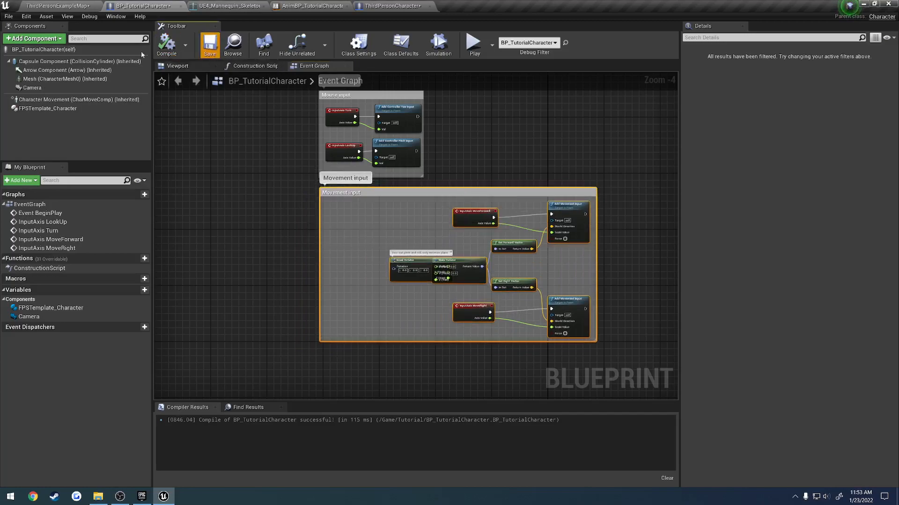
Play the example map, test walking forward and backward past the stairs, and stop the session.
click(60, 6)
click(589, 34)
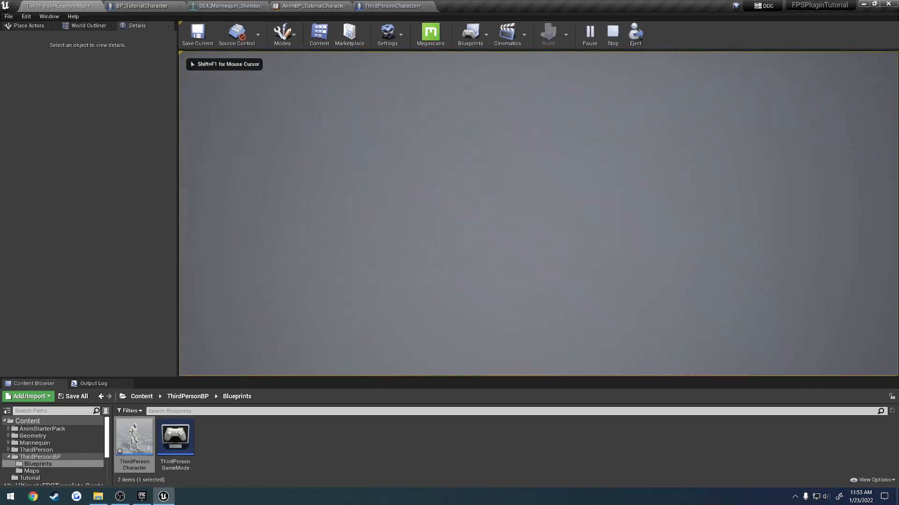
key(w)
key(w)
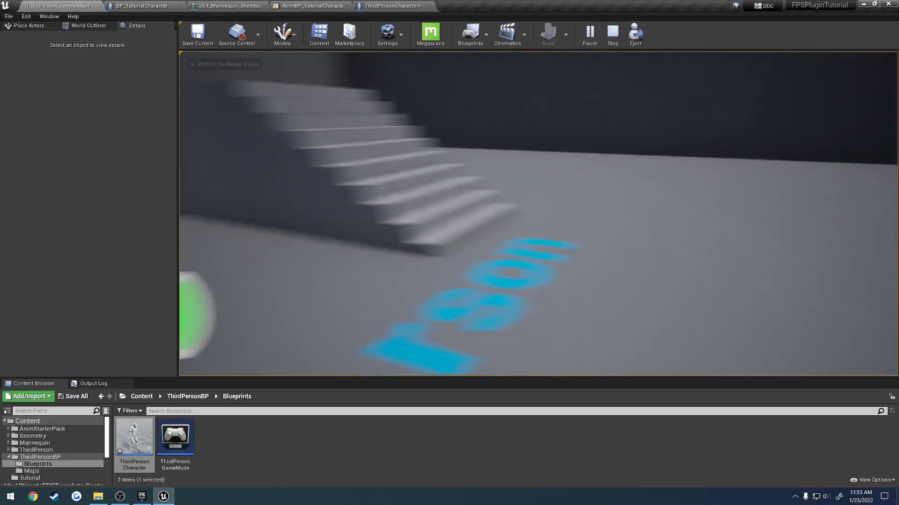
key(w)
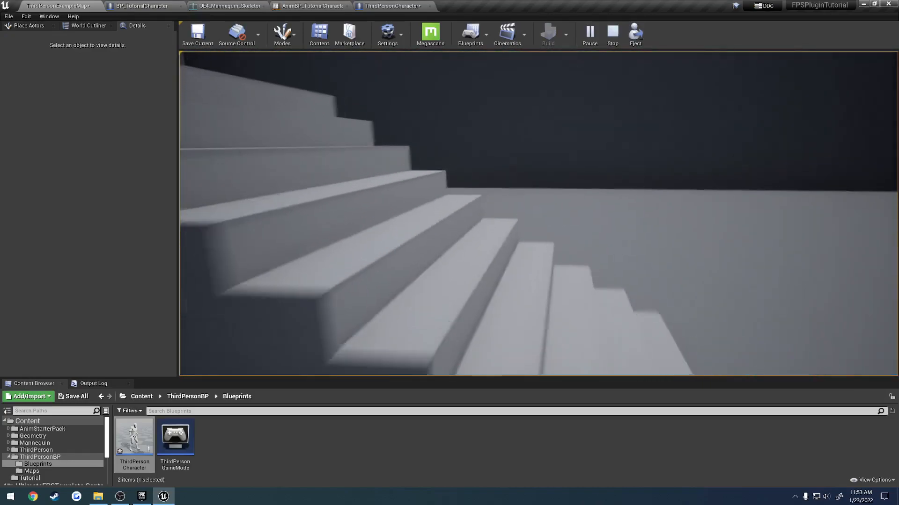
key(s)
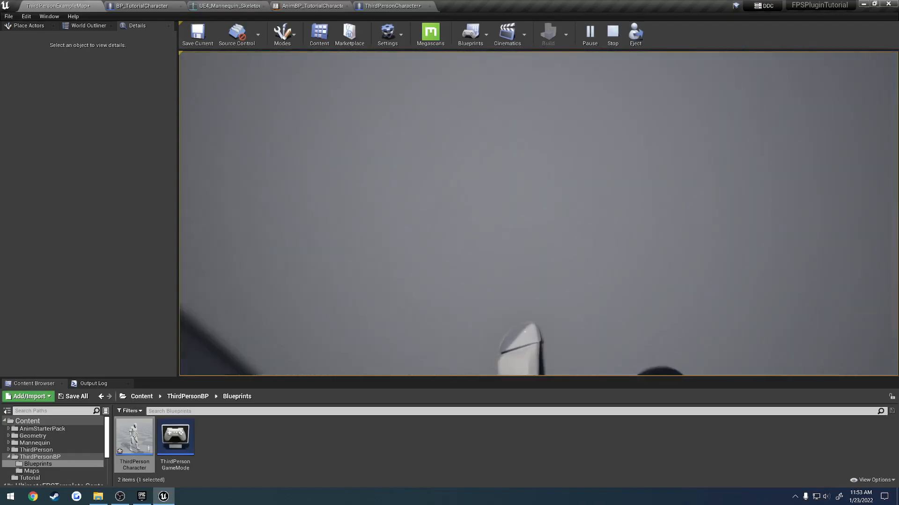
key(Escape)
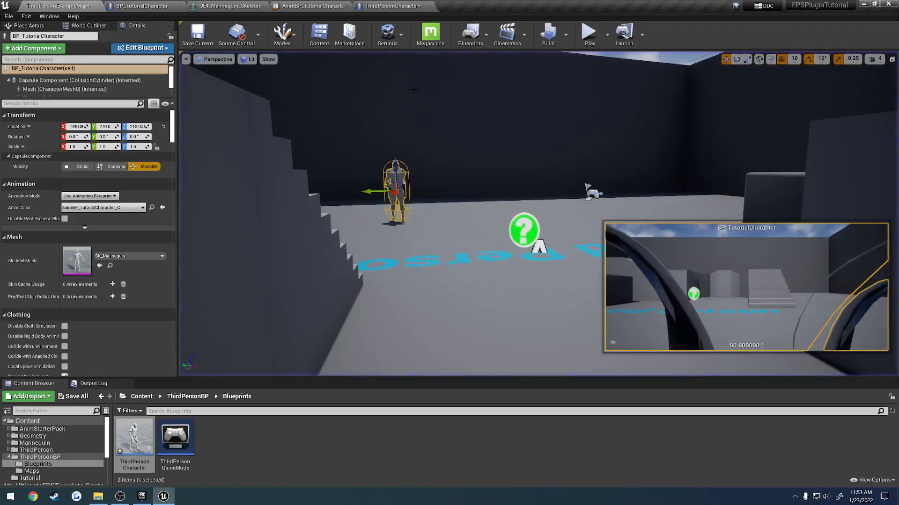
Compare the Movement input group in BP_TutorialCharacter with the original one in ThirdPersonCharacter.
click(141, 6)
right_drag(454, 168, 362, 254)
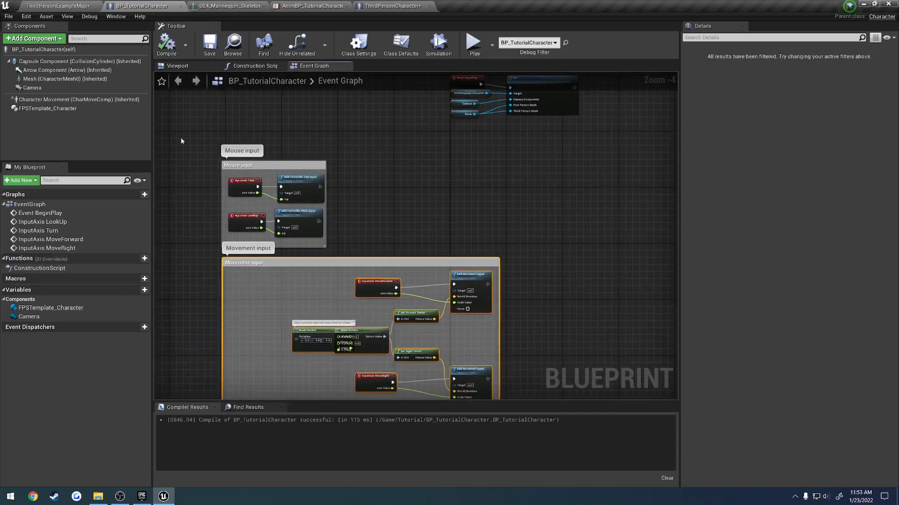
click(70, 62)
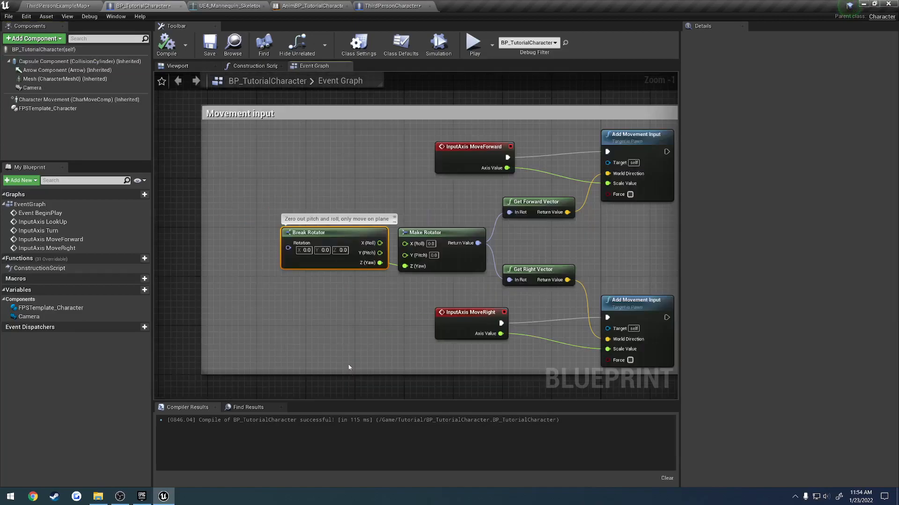
scroll(341, 288, down, 1)
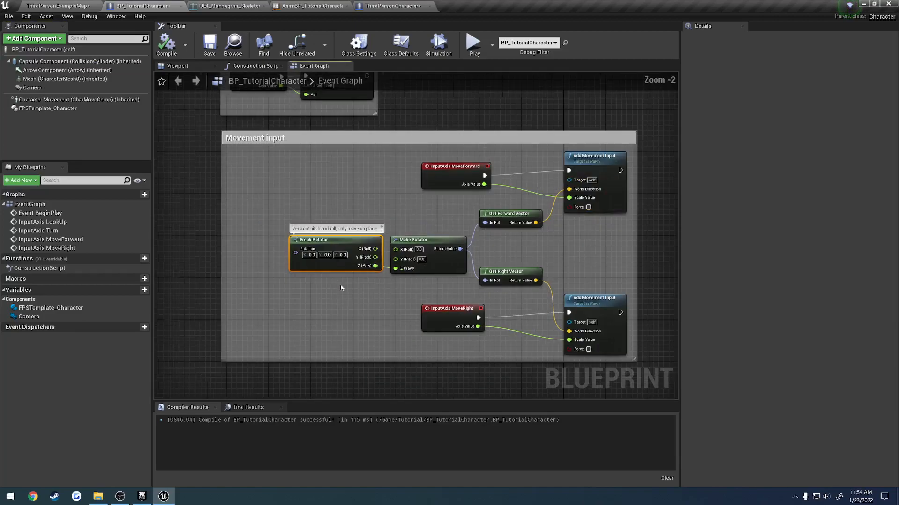
click(392, 6)
scroll(353, 254, up, 2)
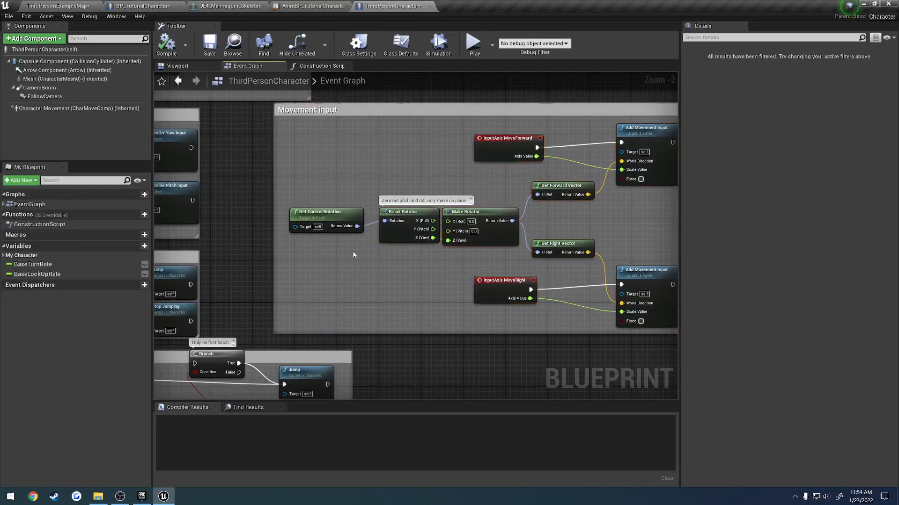
click(132, 5)
Add the Pawn's Get Control Rotation node, connect it to Break Rotator's Rotation input in Movement input, then compile and save.
right_click(339, 244)
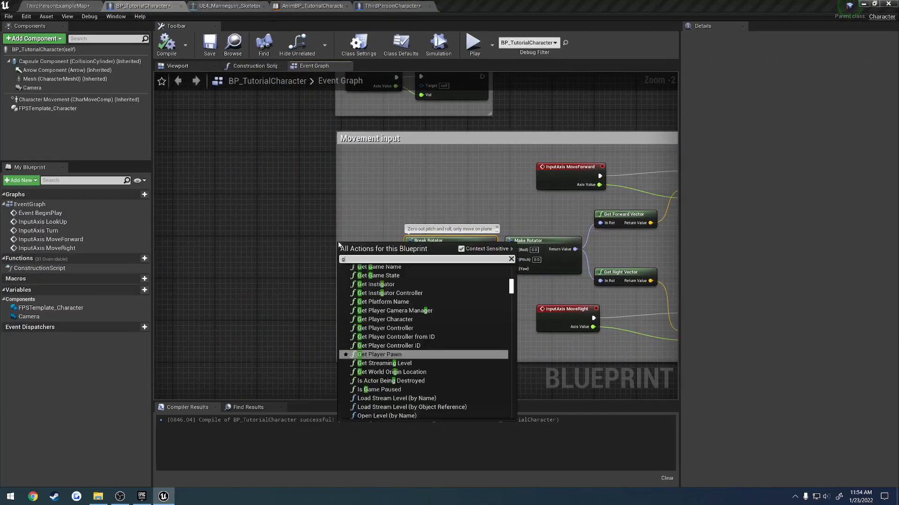
text(getcontrol)
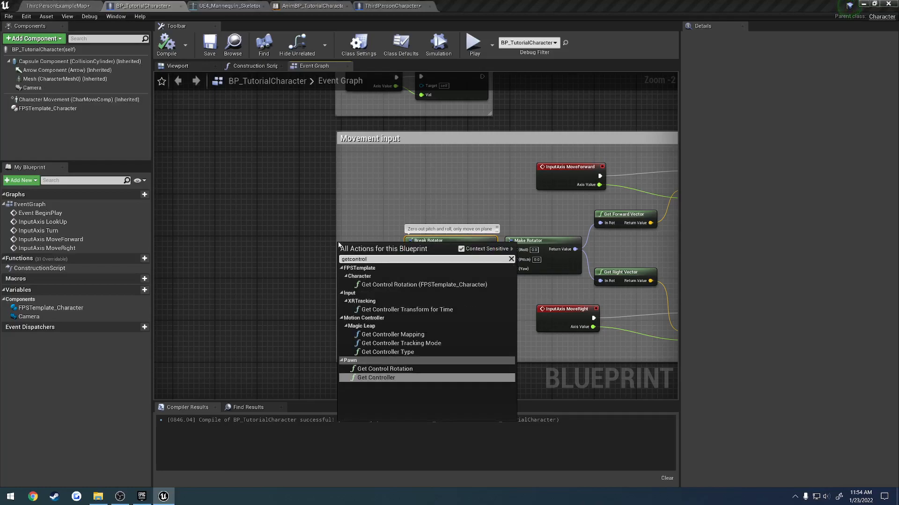
text(ro)
key(Return)
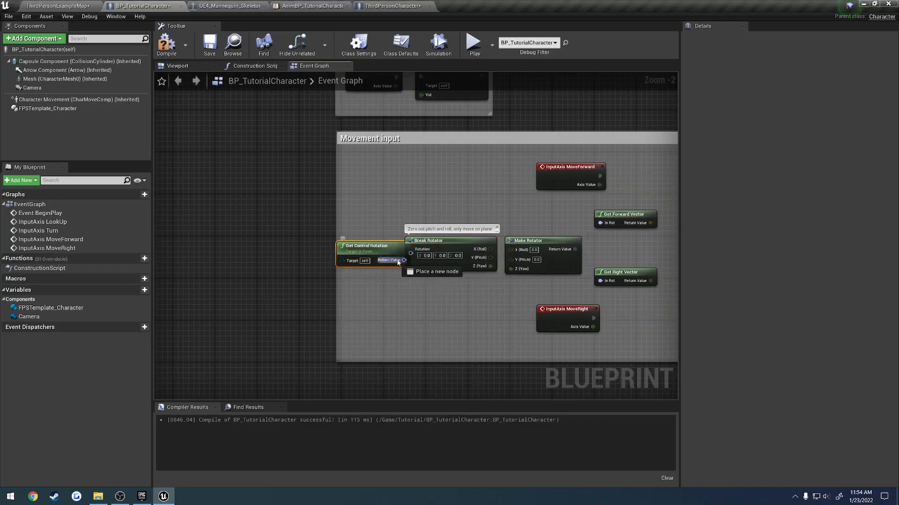
drag(427, 244, 448, 244)
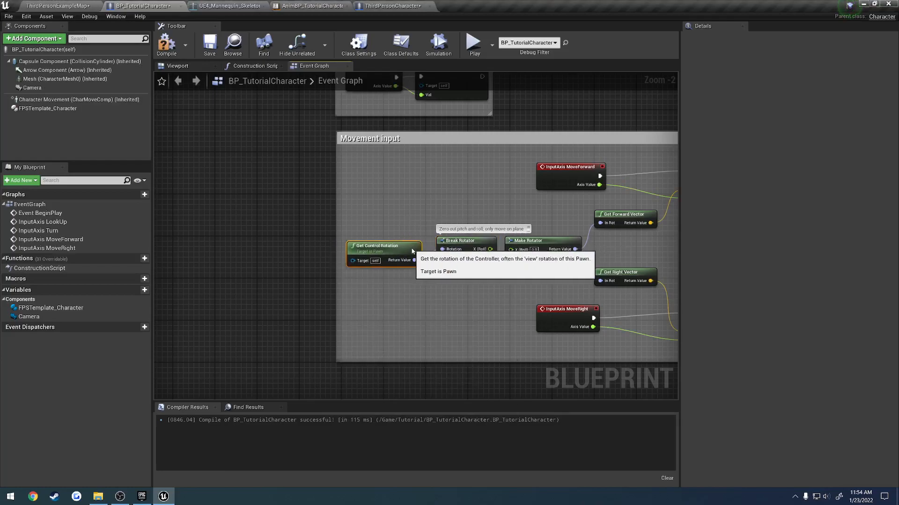
right_drag(384, 181, 181, 95)
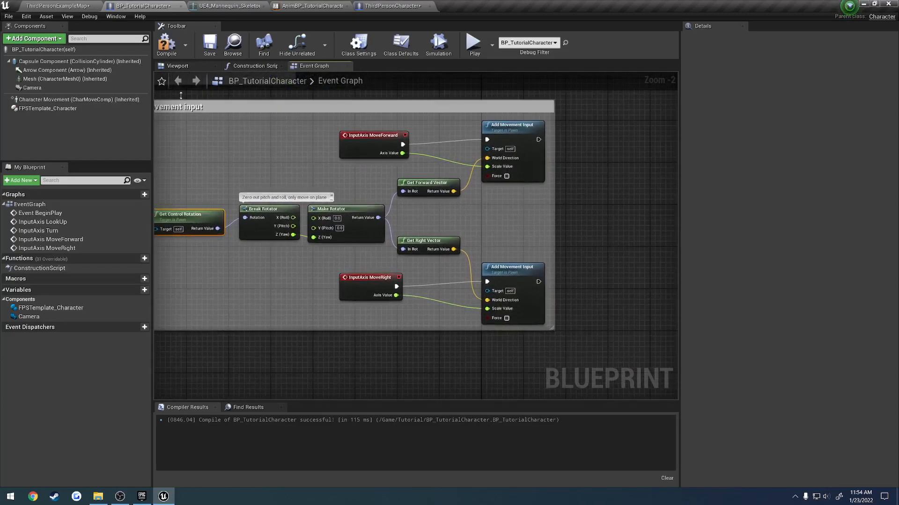
click(209, 47)
Play the example map, test walking forward and backward while looking around with the new control rotation, and stop the session.
click(58, 6)
click(588, 31)
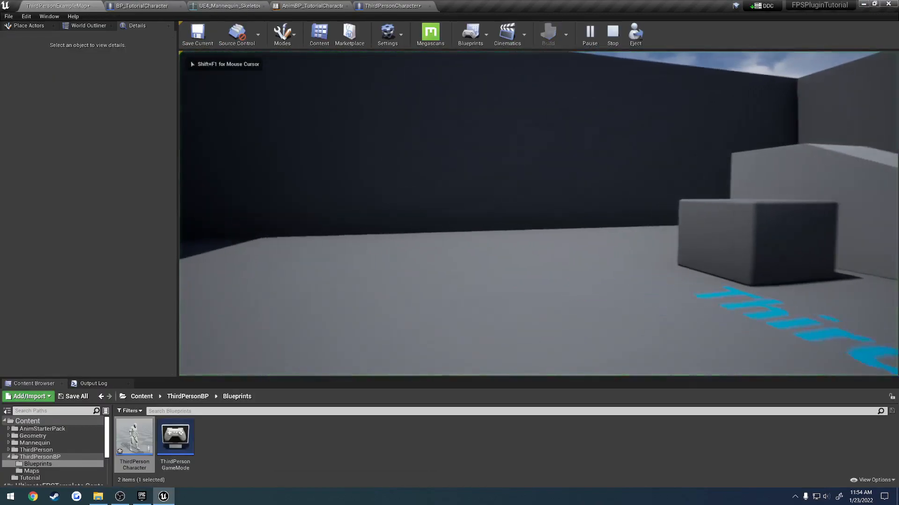
key(w)
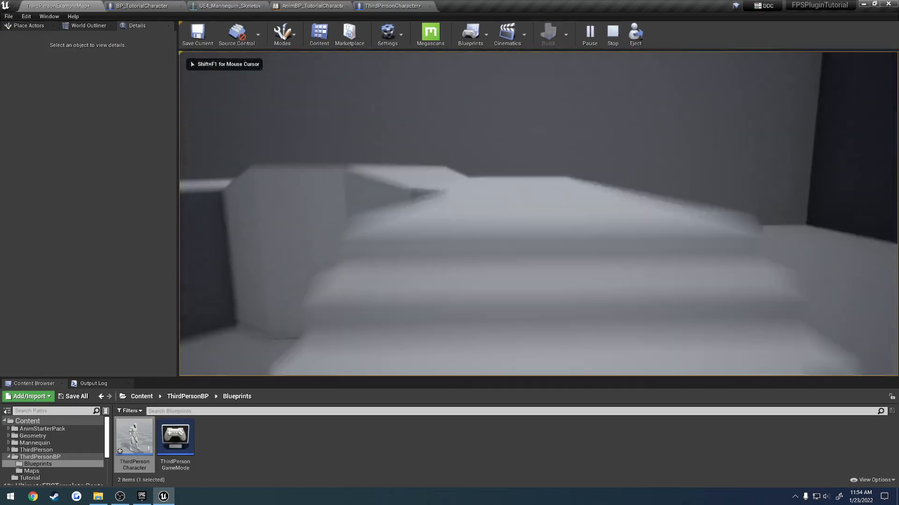
key(w)
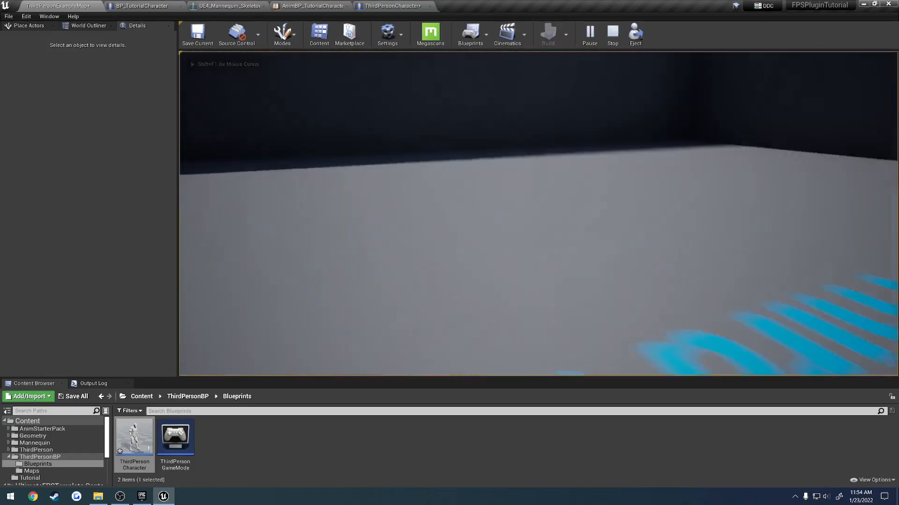
key(s)
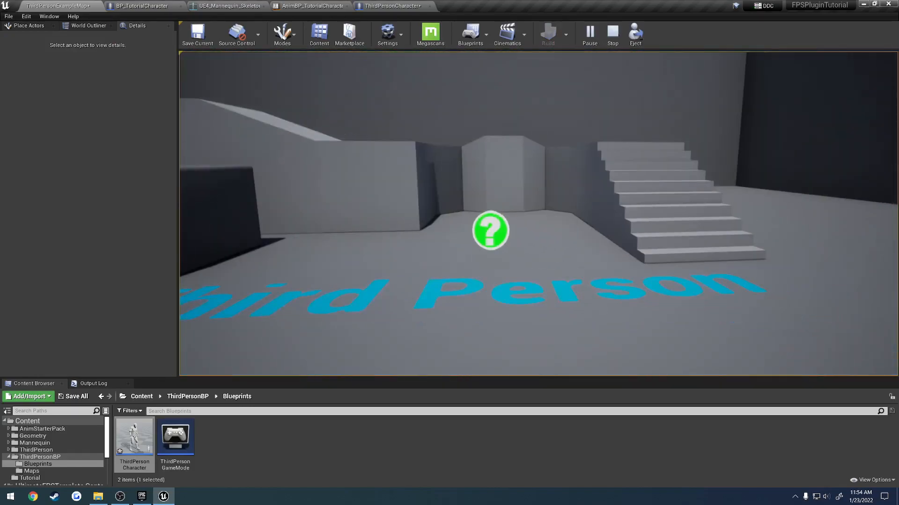
key(w)
key(Escape)
Examine the placed BP_TutorialCharacter in the level from both sides, including its pose and camera position.
key(s)
right_drag(538, 213, 454, 217)
key(s)
key(w)
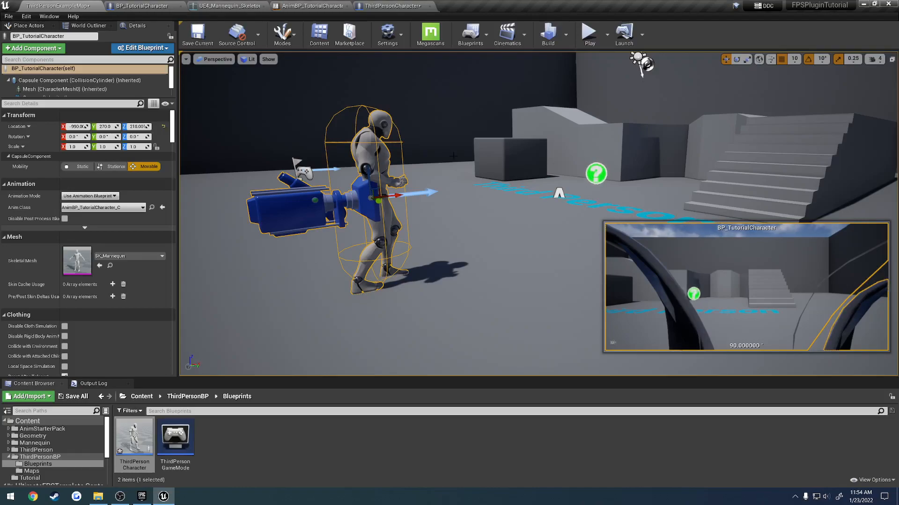
key(a)
right_drag(384, 159, 693, 157)
key(q)
right_drag(347, 89, 350, 129)
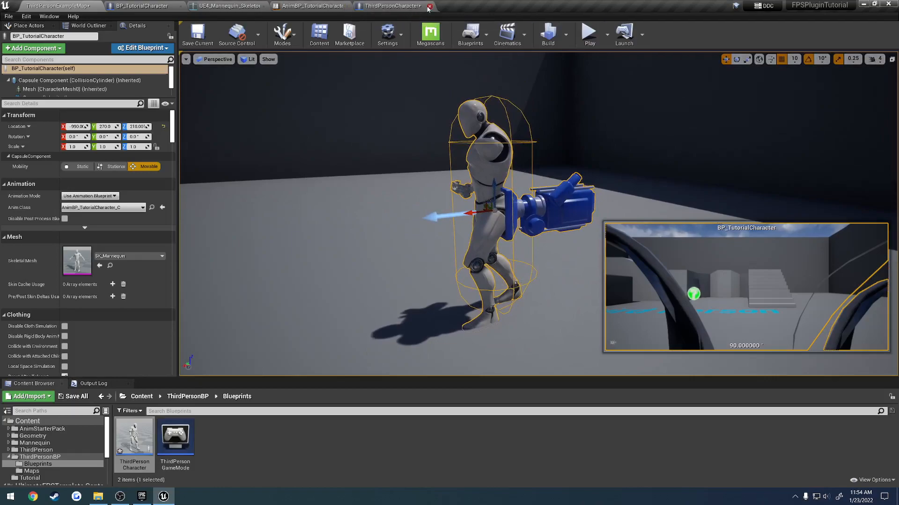
Close the ThirdPersonCharacter Blueprint and open the Firearms > M4 folder of the UltimateFPSTemplate content.
click(70, 431)
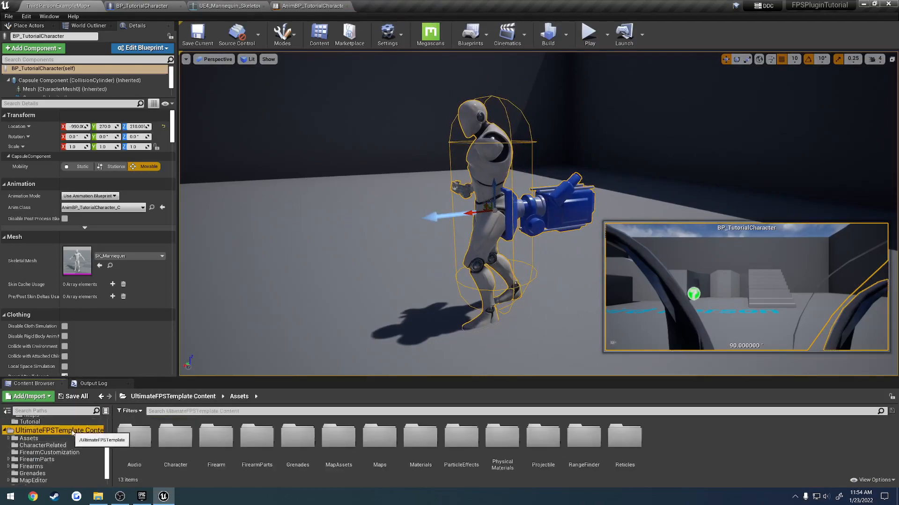
double_click(297, 437)
click(185, 446)
double_click(185, 446)
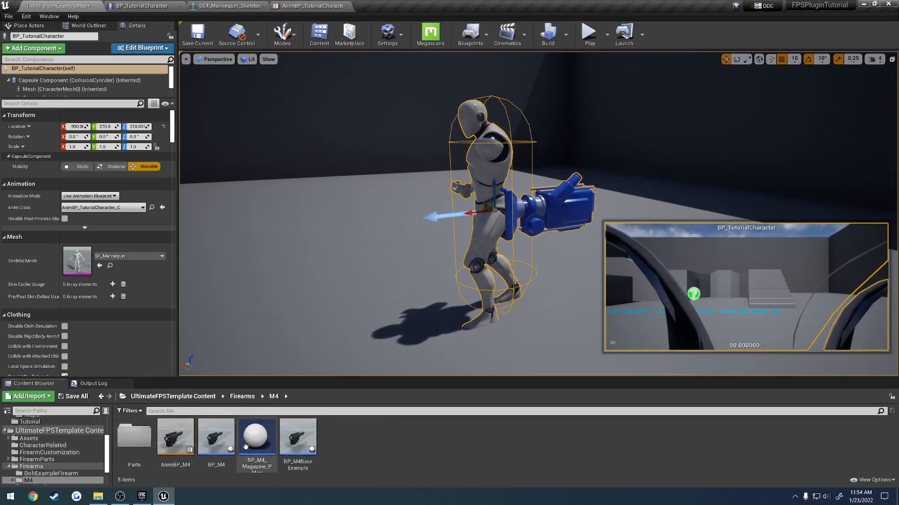